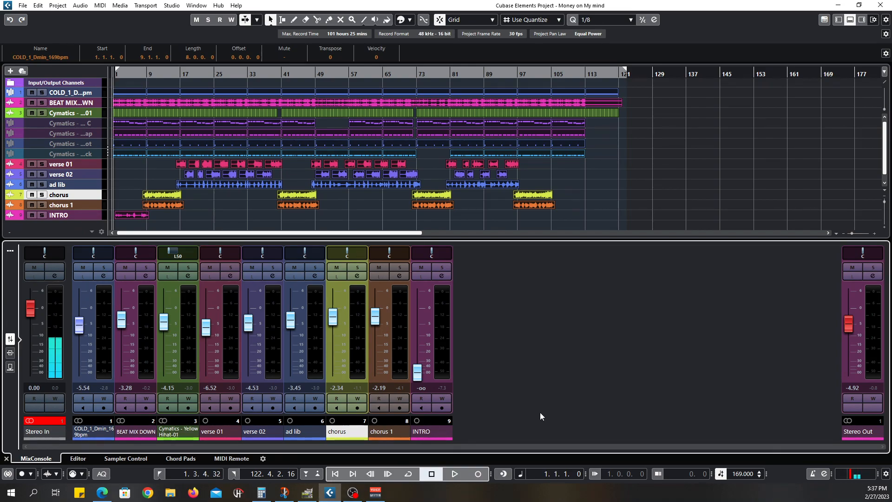
# - Raise the INTRO channel's volume to about -1.63 dB while listening to the song
pyautogui.moveTo(417, 372); pyautogui.dragTo(420, 357)
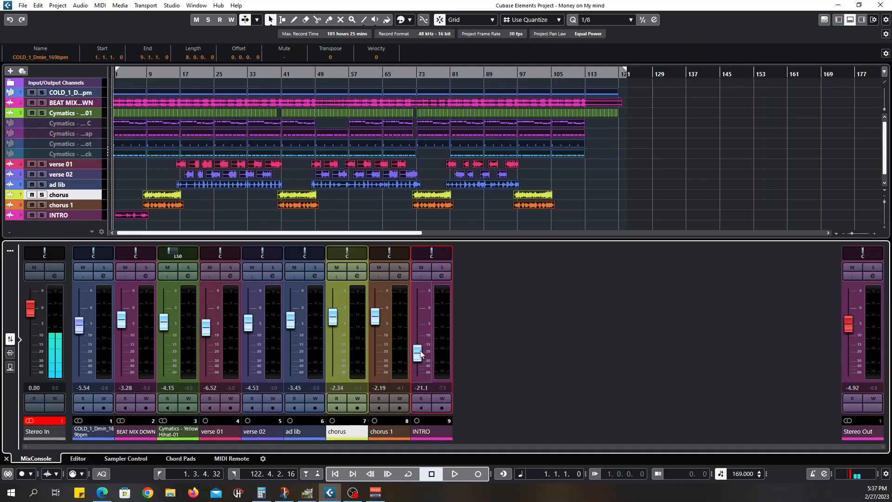
pyautogui.press('space')
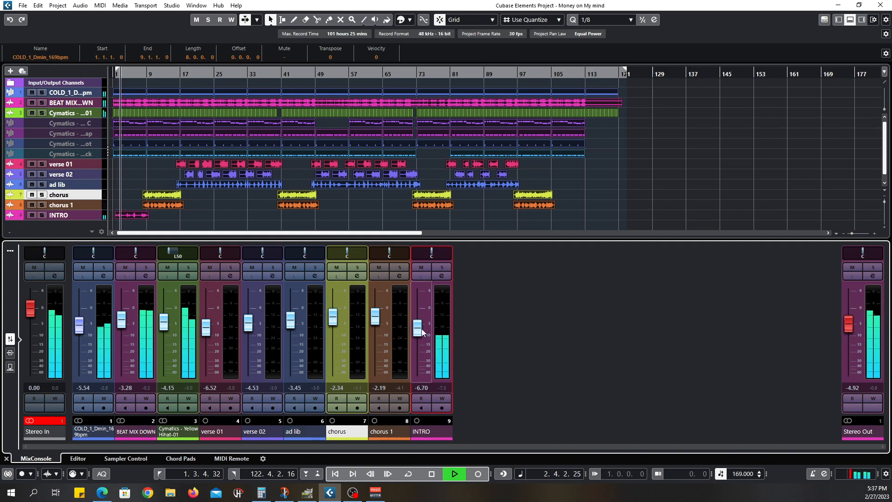
pyautogui.moveTo(418, 330); pyautogui.dragTo(420, 315)
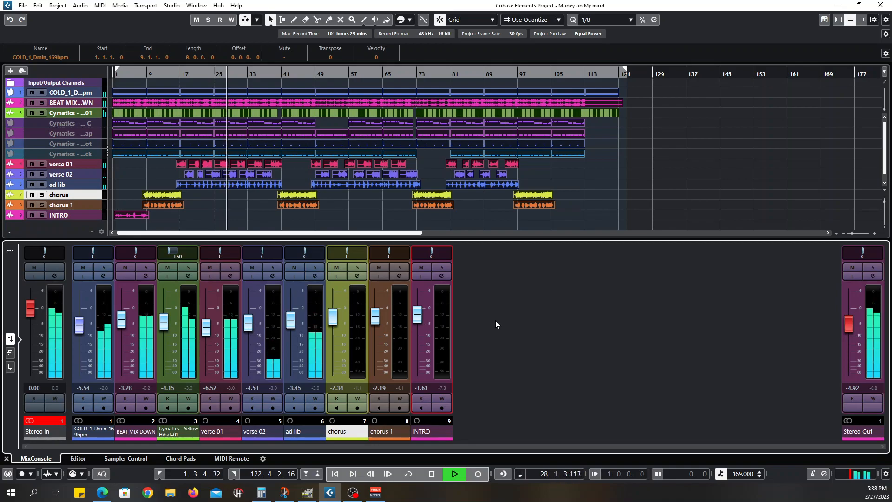
pyautogui.press('space')
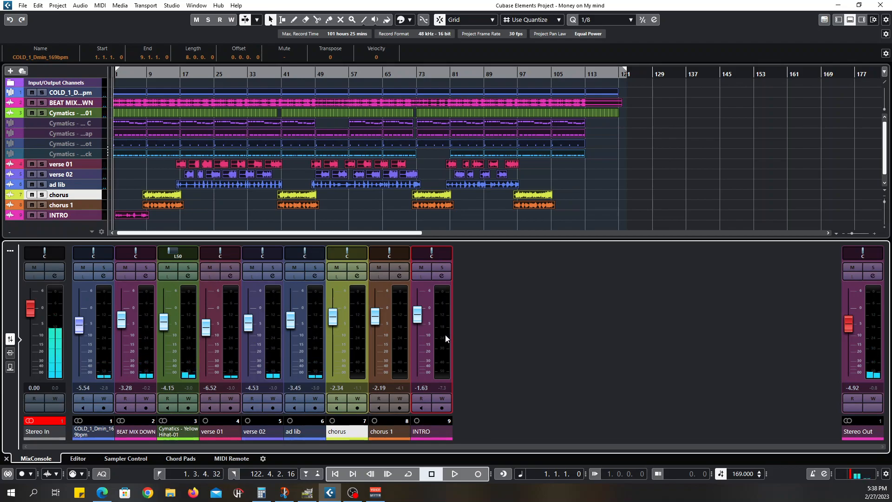
# - Link all nine track channels in the mixer, from COLD_1_Dmin_169bpm through INTRO
pyautogui.click(99, 436)
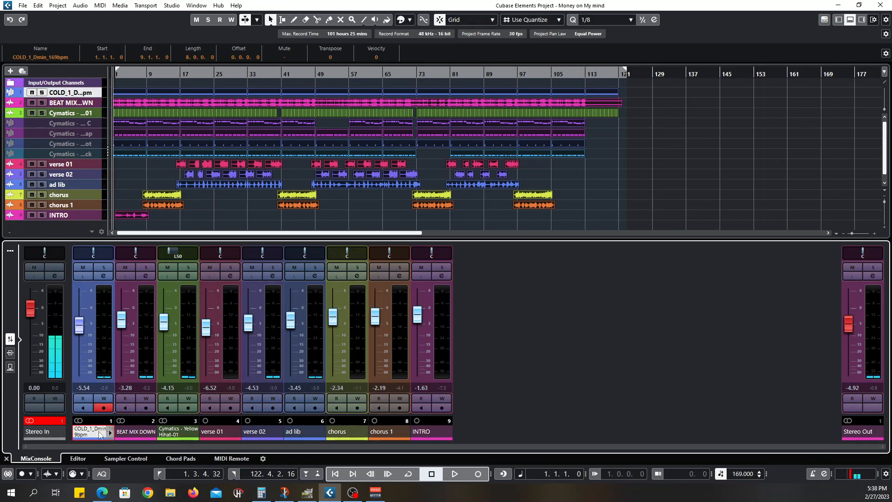
pyautogui.keyDown('shift'); pyautogui.click(433, 433); pyautogui.keyUp('shift')
pyautogui.rightClick(428, 296)
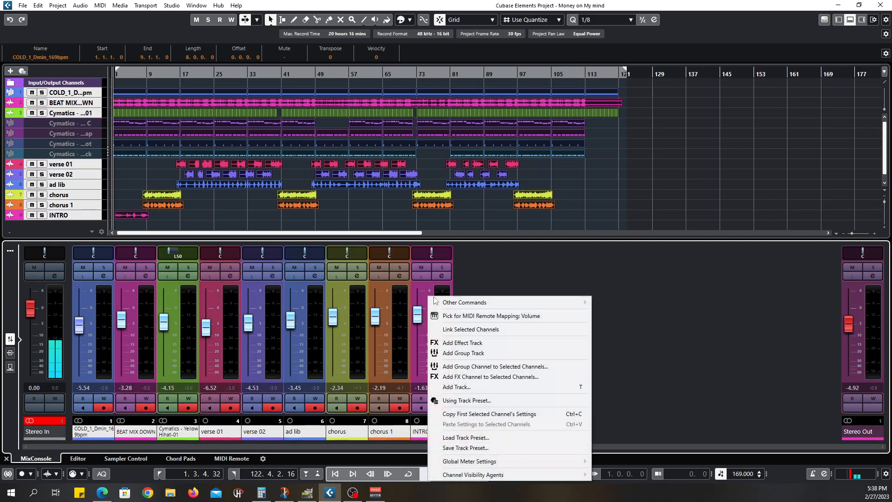
pyautogui.click(453, 331)
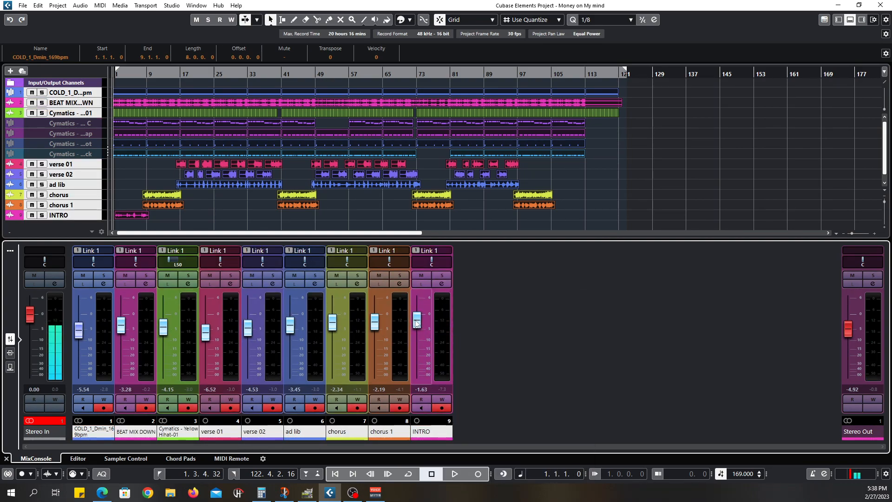
# - Lower the linked channels' volume to -∞ and unlink the nine channels
pyautogui.moveTo(417, 323); pyautogui.dragTo(415, 390)
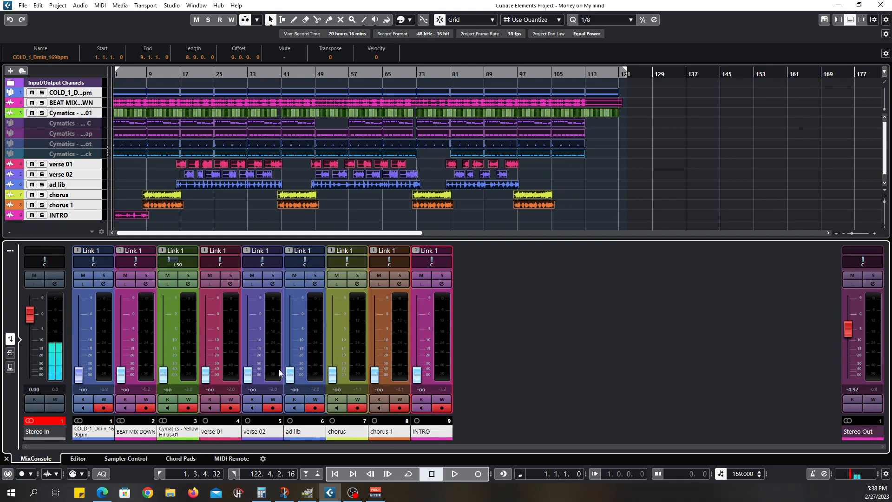
pyautogui.click(85, 311)
pyautogui.moveTo(85, 311); pyautogui.dragTo(80, 387)
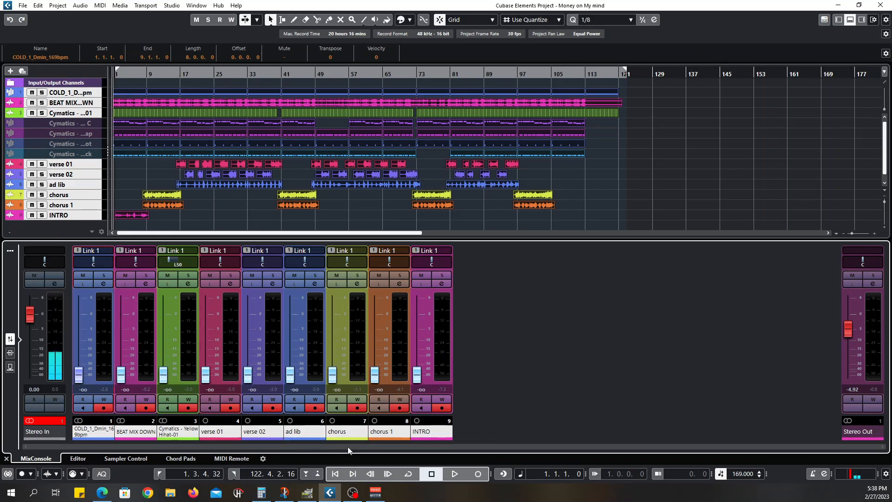
pyautogui.rightClick(424, 339)
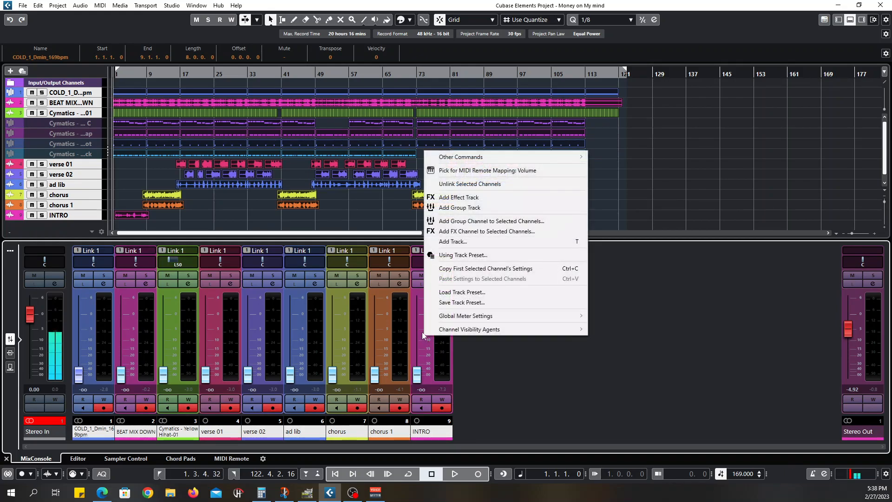
pyautogui.click(483, 184)
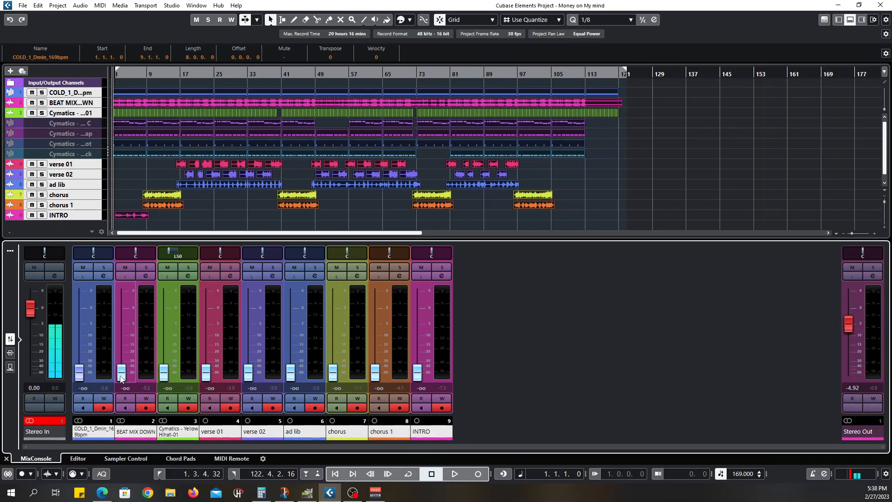
# - During playback, set BEAT MIX DOWN to about -3.45 dB, the Cymatics Yellow Hihat to -3.12 dB and COLD_1_Dmin_169bpm to -9.43 dB
pyautogui.moveTo(122, 373); pyautogui.dragTo(123, 325)
pyautogui.press('space')
pyautogui.scroll(2, 122, 332)
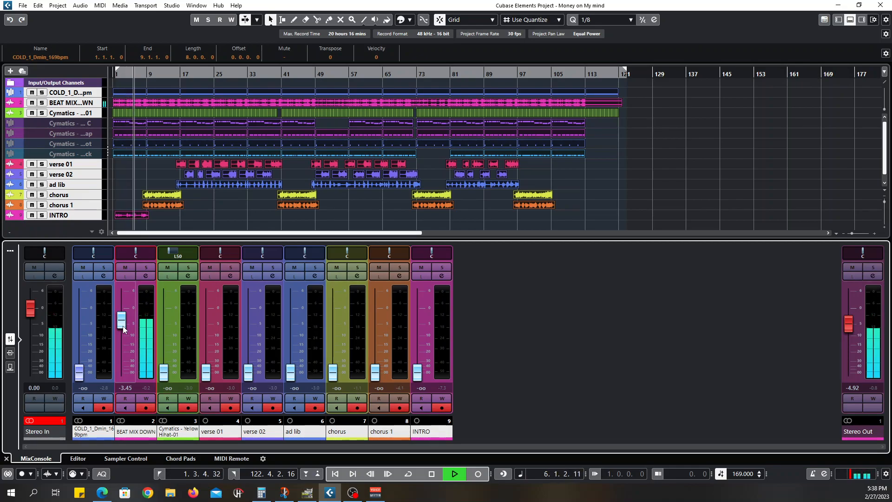
pyautogui.moveTo(165, 378); pyautogui.dragTo(162, 322)
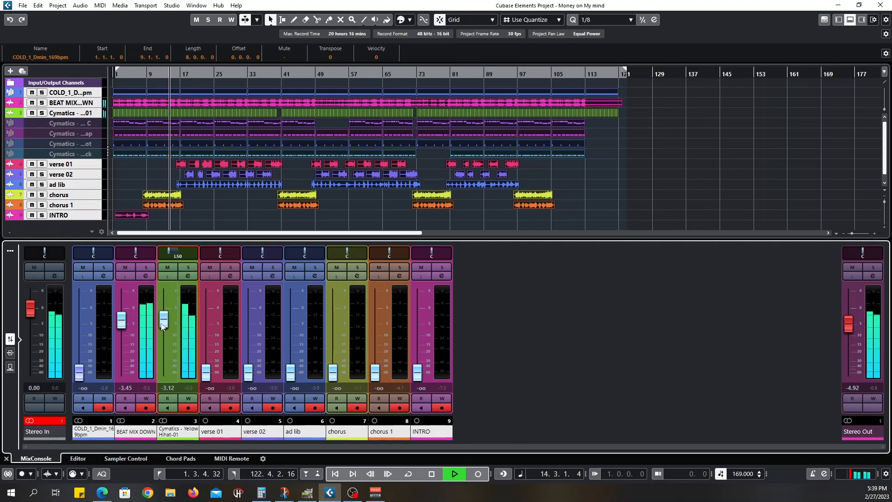
pyautogui.moveTo(79, 371); pyautogui.dragTo(86, 338)
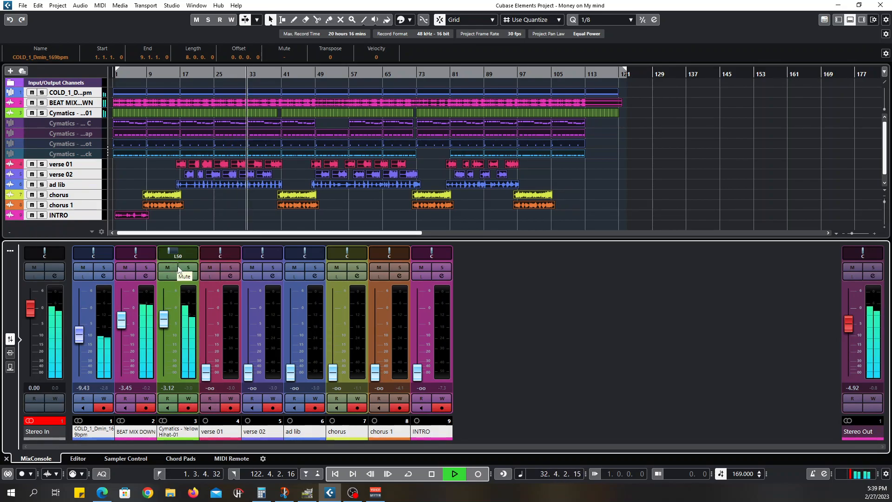
pyautogui.press('space')
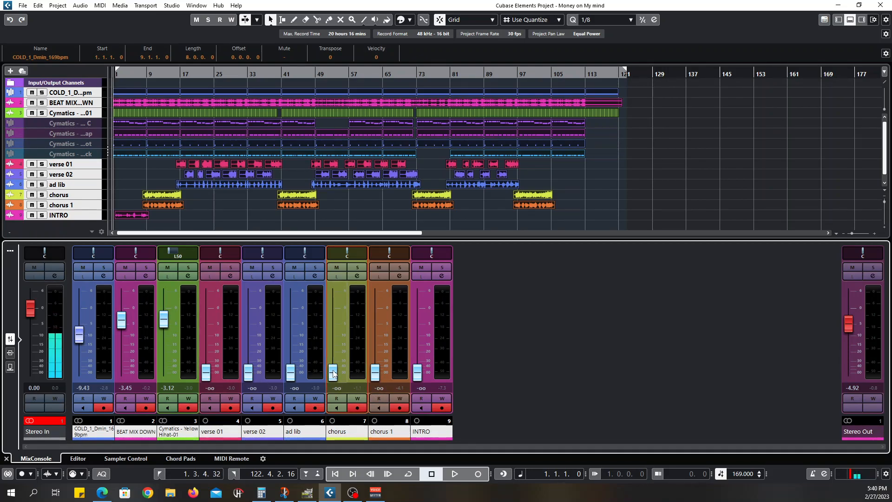
# - Play the song from just before bar 9 and raise the chorus channel's volume to about -0.84 dB
pyautogui.press('space')
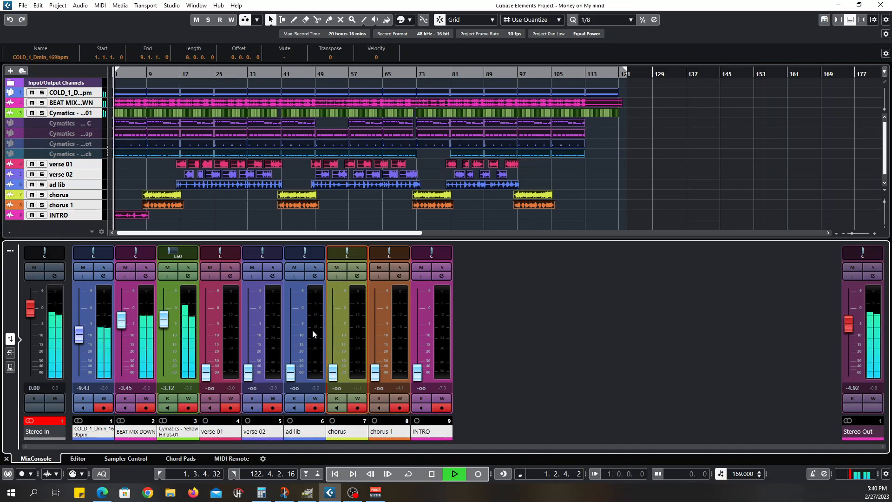
pyautogui.click(143, 73)
pyautogui.press('space')
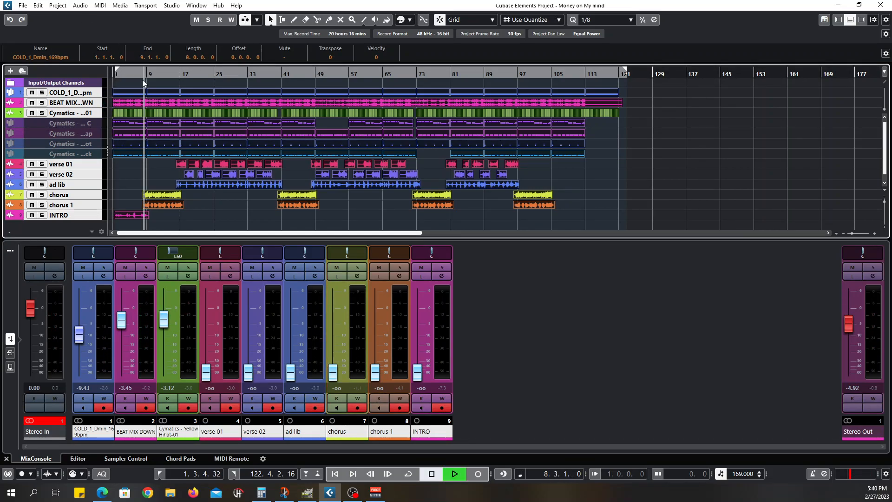
pyautogui.moveTo(334, 372); pyautogui.dragTo(333, 315)
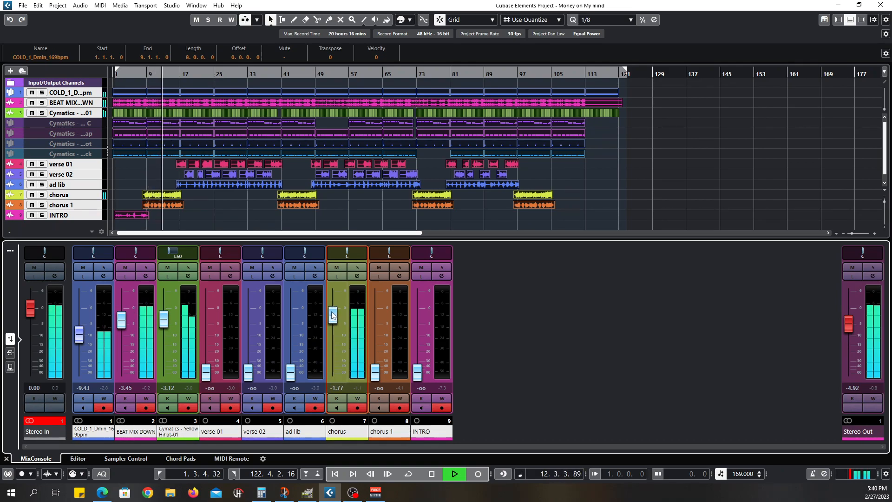
pyautogui.moveTo(332, 315); pyautogui.dragTo(334, 312)
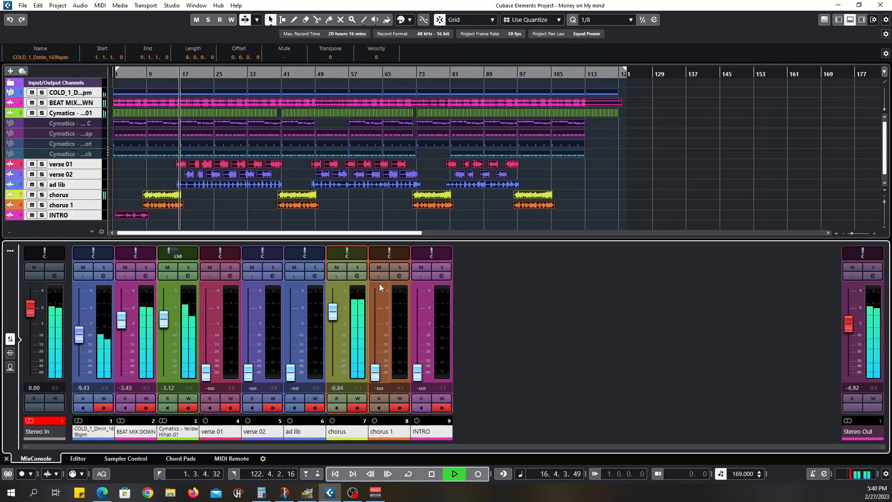
pyautogui.press('space')
# - Open the chorus channel's settings, solo the channel and audition it with the low cut off and back on
pyautogui.click(357, 276)
pyautogui.click(680, 160)
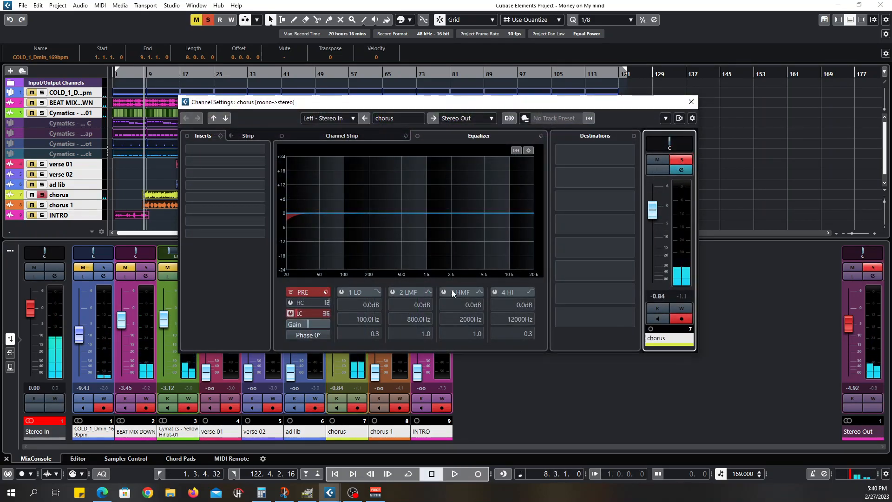
pyautogui.press('space')
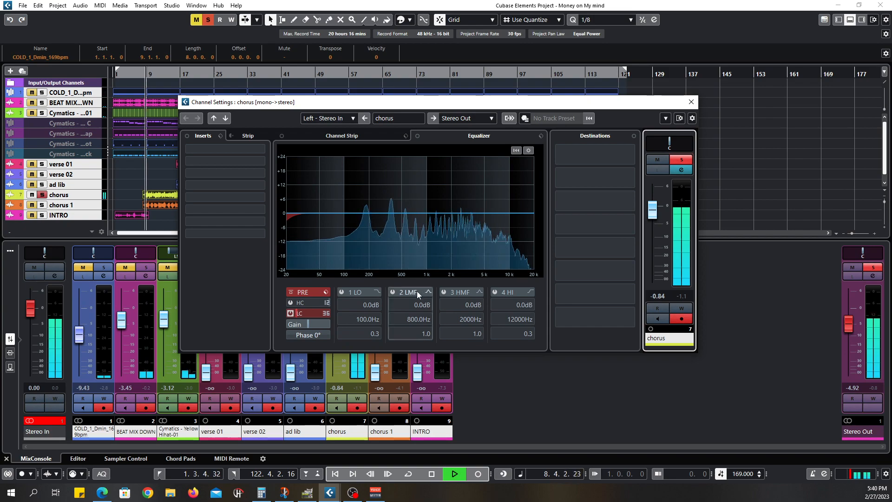
pyautogui.click(290, 314)
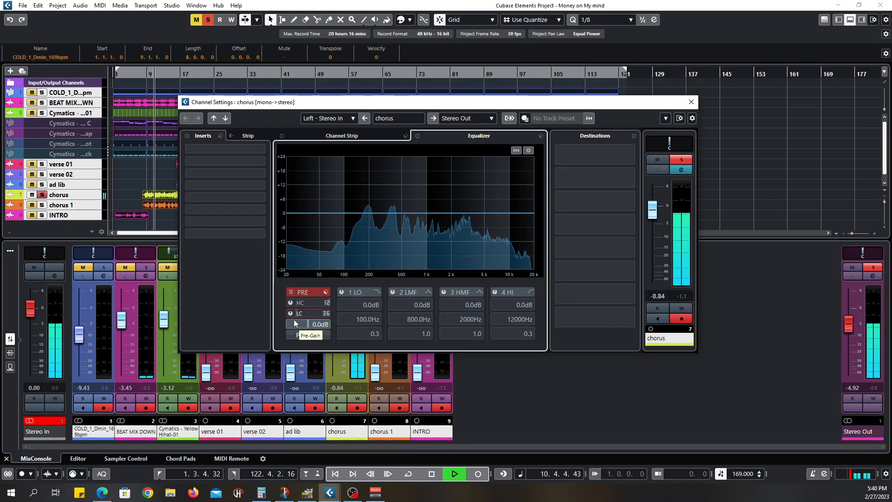
pyautogui.click(293, 313)
pyautogui.press('space')
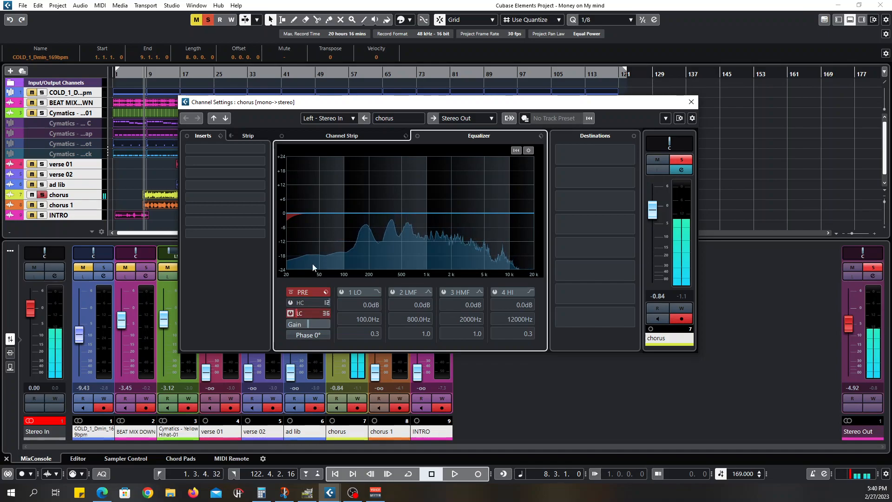
# - Set the chorus channel's low-cut frequency to about 134.6 Hz while auditioning the vocal
pyautogui.moveTo(309, 313); pyautogui.dragTo(319, 313)
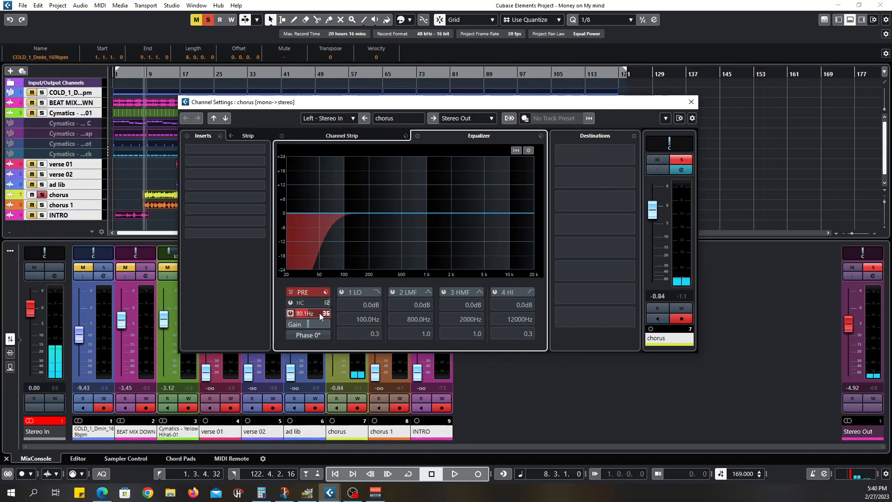
pyautogui.press('space')
pyautogui.moveTo(310, 314); pyautogui.dragTo(314, 315)
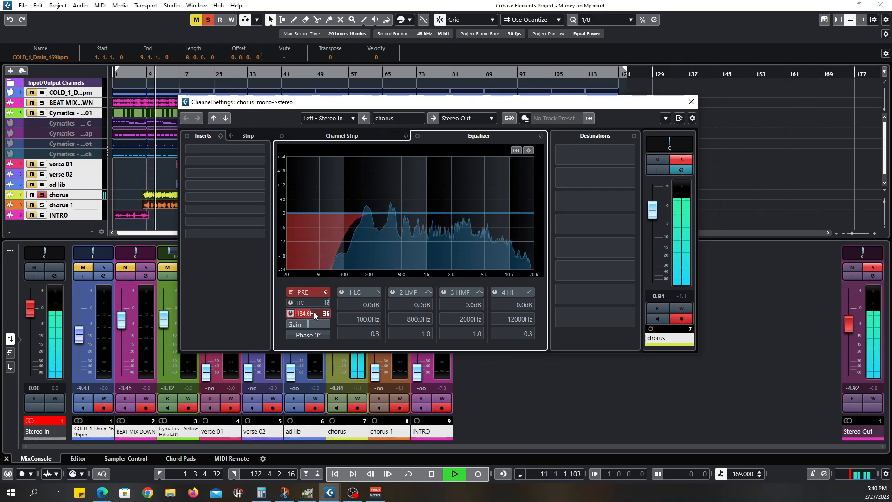
# - Cut the chorus EQ by about 4.7 dB at 176.4 Hz on band 1 and 5.1 dB at 491.2 Hz on band 2
pyautogui.click(341, 292)
pyautogui.moveTo(347, 213); pyautogui.dragTo(364, 224)
pyautogui.click(392, 292)
pyautogui.moveTo(418, 213); pyautogui.dragTo(400, 225)
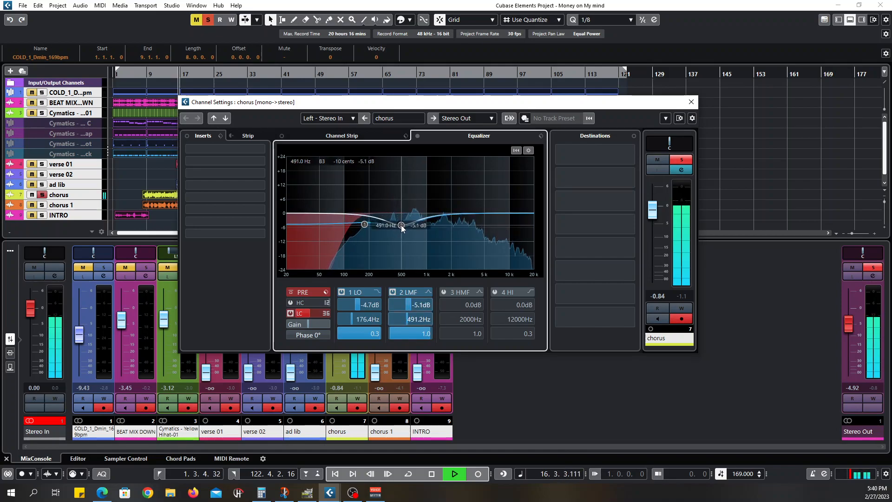
pyautogui.press('space')
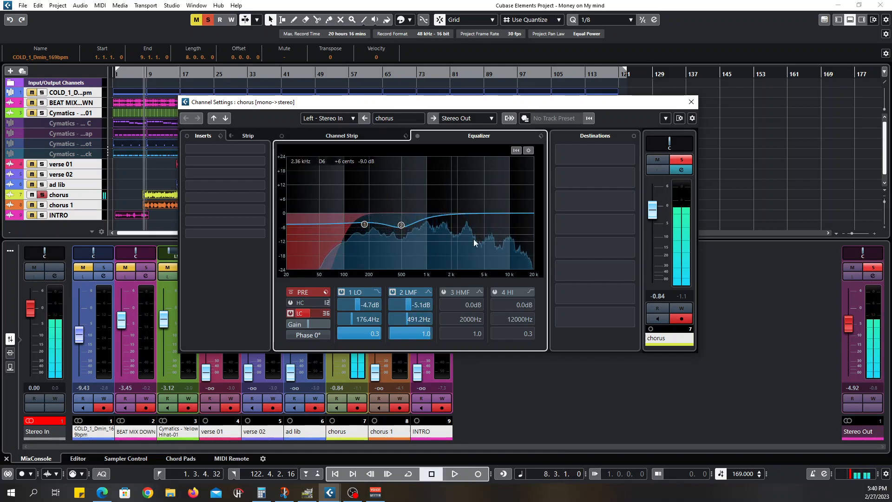
# - Boost the chorus EQ by about 3.0 dB at 11756 Hz on band 4 and 1.4 dB at 3388 Hz on band 3
pyautogui.click(495, 292)
pyautogui.moveTo(517, 214); pyautogui.dragTo(514, 206)
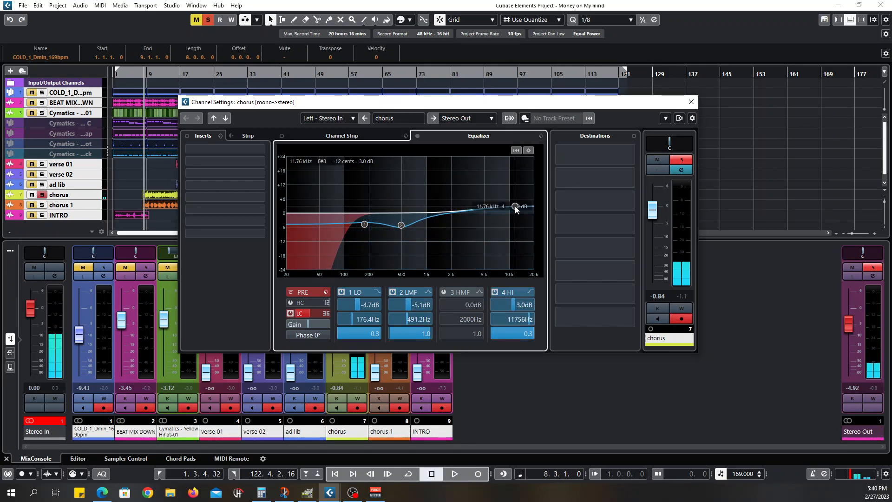
pyautogui.click(444, 291)
pyautogui.moveTo(451, 213); pyautogui.dragTo(471, 210)
# - Listen to the equalized chorus and lower its channel volume to about -2.02 dB
pyautogui.press('space')
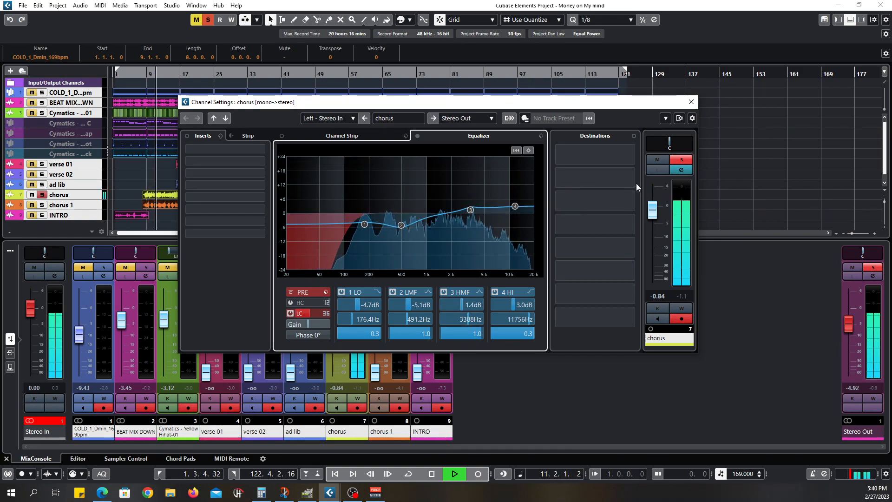
pyautogui.moveTo(658, 214); pyautogui.dragTo(655, 219)
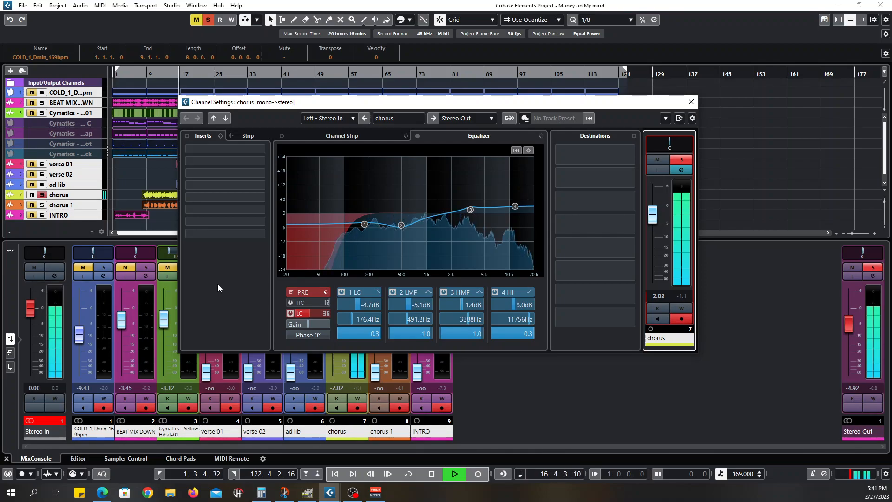
pyautogui.press('space')
# - Add the Dynamics Compressor to the chorus channel's first insert slot and reposition its plug-in window
pyautogui.moveTo(619, 227)
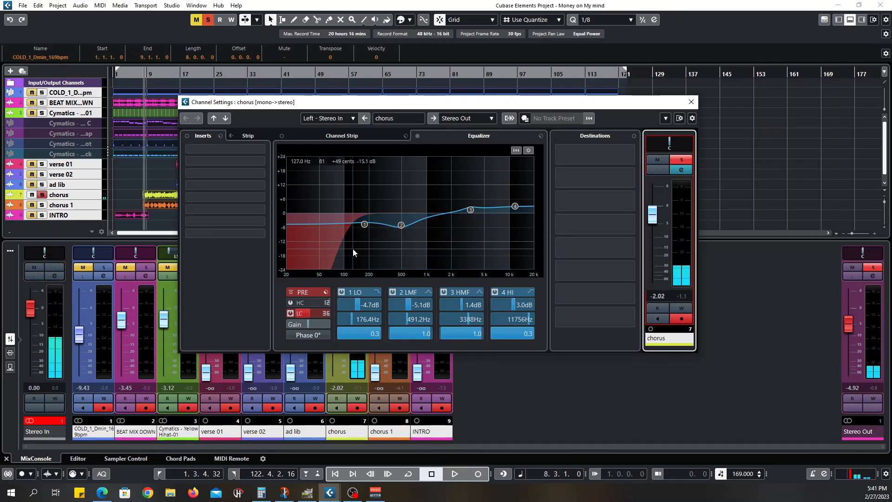
pyautogui.click(262, 151)
pyautogui.click(261, 149)
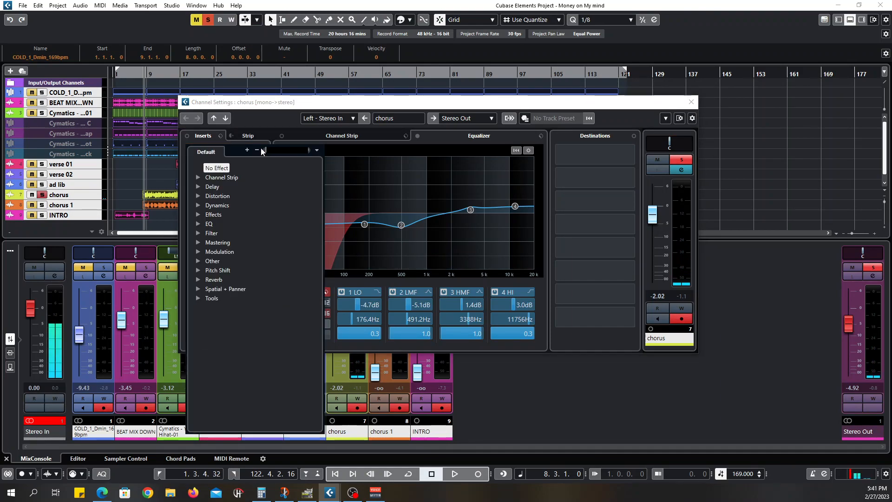
pyautogui.click(199, 207)
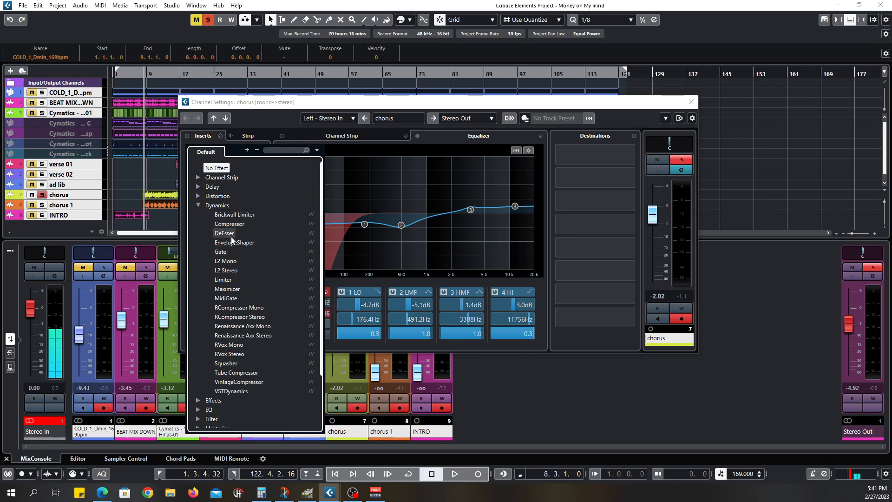
pyautogui.click(229, 224)
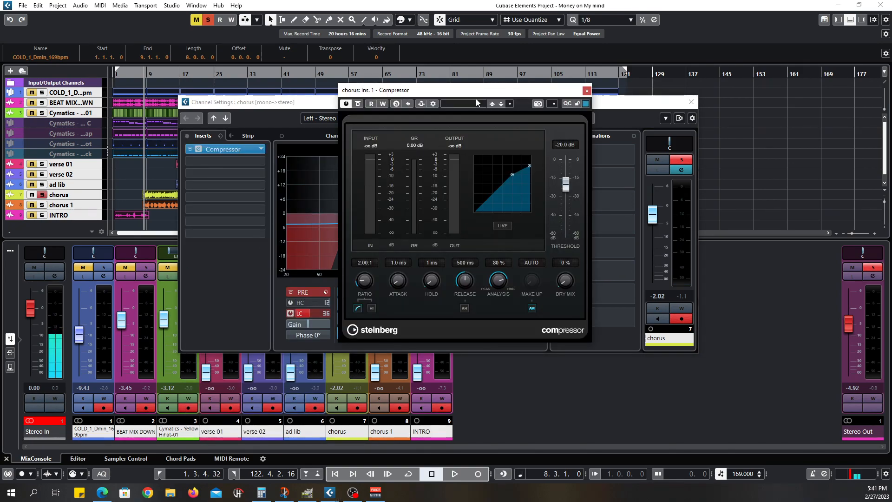
pyautogui.moveTo(480, 93); pyautogui.dragTo(417, 102)
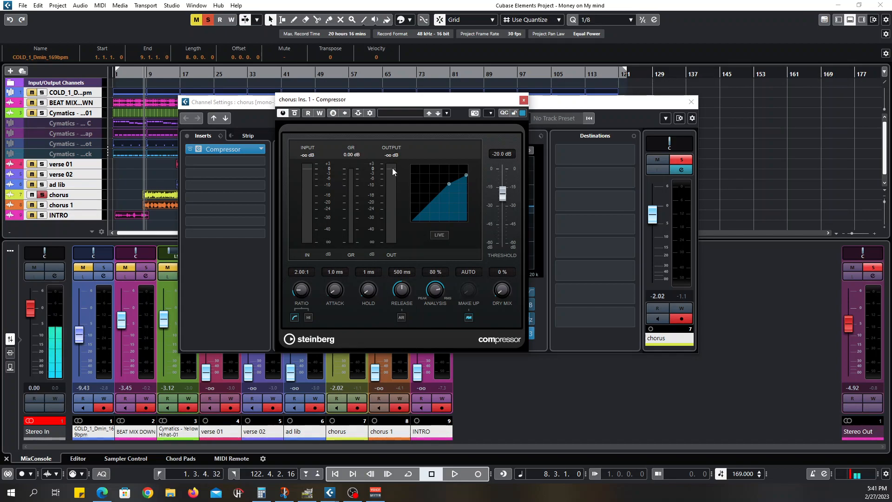
# - Listen to the soloed chorus through the compressor, compare it with automatic make-up gain switched off and on, and close the compressor
pyautogui.click(235, 297)
pyautogui.press('space')
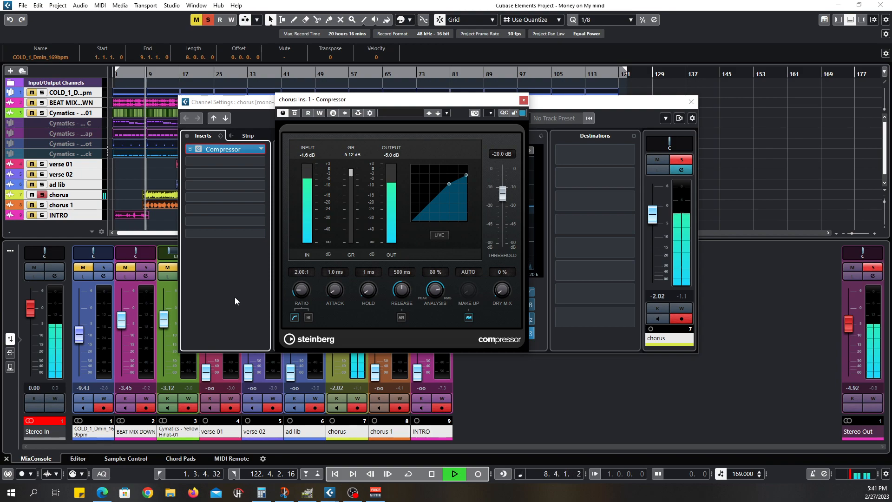
pyautogui.click(469, 317)
pyautogui.click(469, 317)
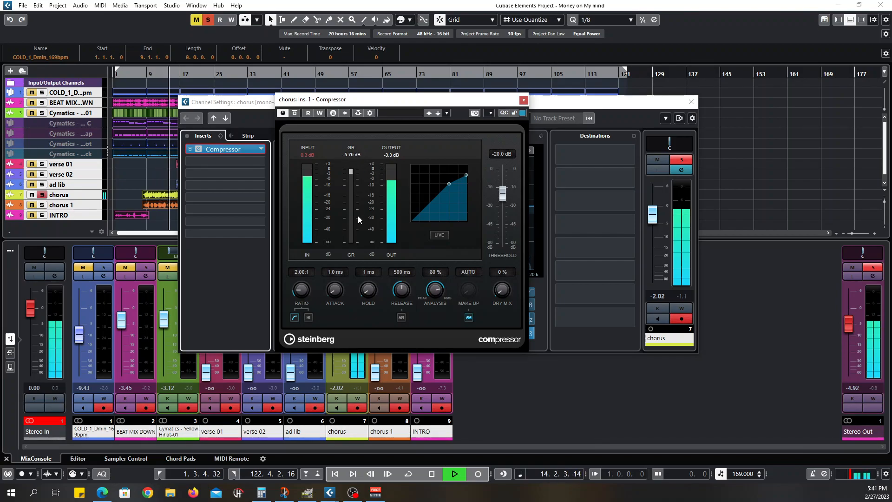
pyautogui.click(523, 100)
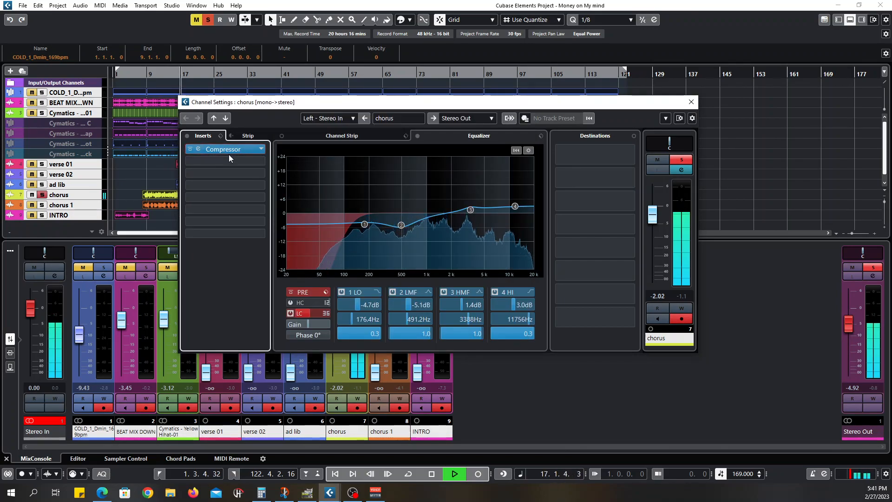
pyautogui.press('space')
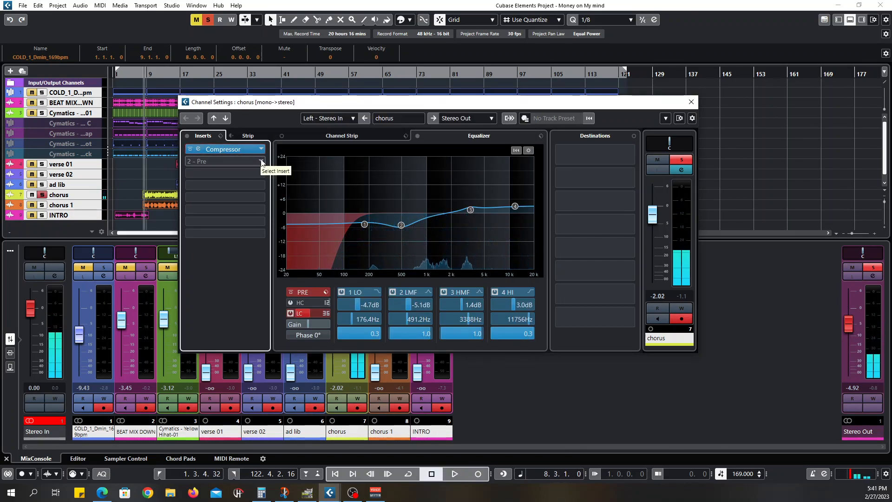
# - Add the Dynamics Limiter to the chorus channel's second insert slot
pyautogui.click(261, 160)
pyautogui.click(209, 217)
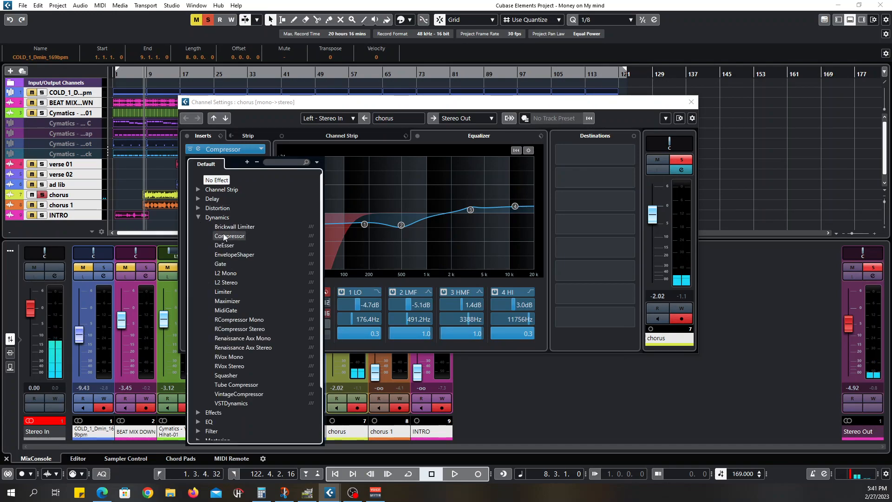
pyautogui.click(227, 293)
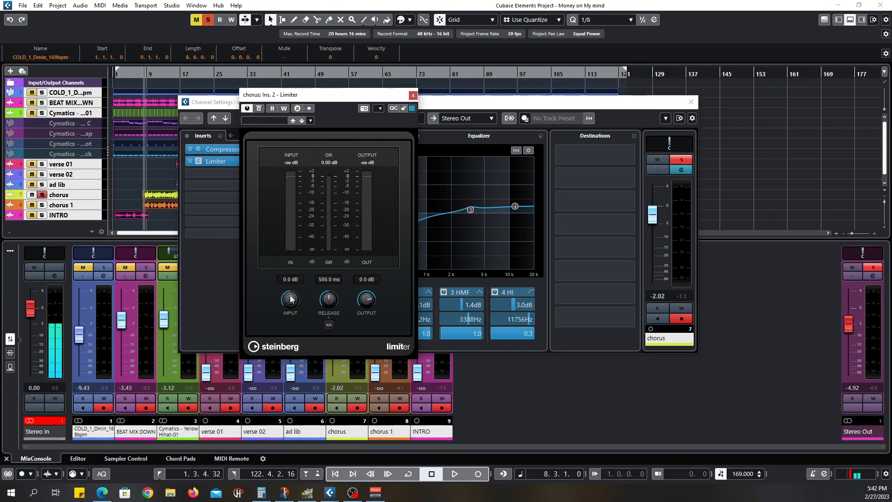
# - Unsolo the chorus and, during playback, raise the limiter's input gain and lower its output to about -3.2 dB
pyautogui.click(681, 160)
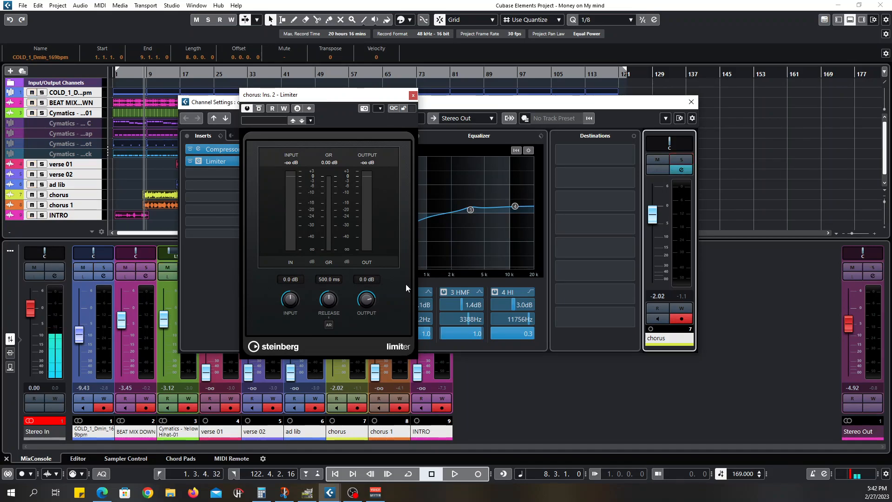
pyautogui.press('space')
pyautogui.moveTo(288, 301); pyautogui.dragTo(288, 297)
pyautogui.moveTo(364, 300); pyautogui.dragTo(360, 302)
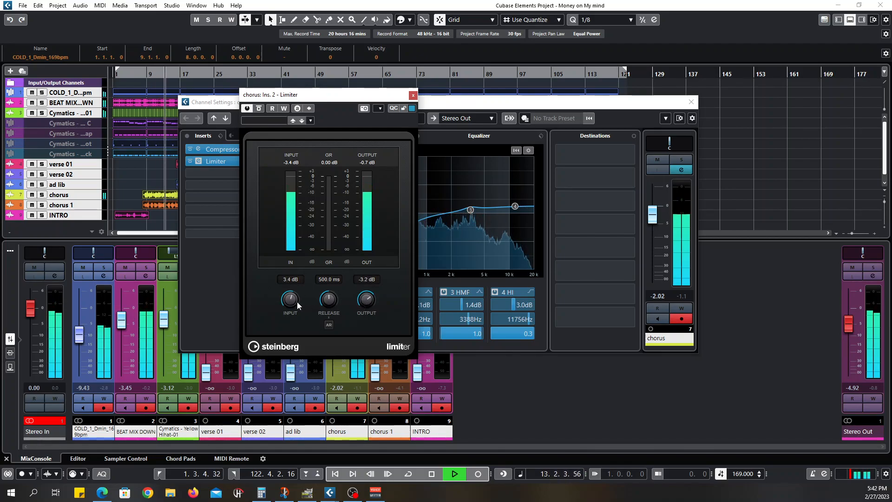
pyautogui.moveTo(288, 306); pyautogui.dragTo(287, 301)
pyautogui.click(413, 95)
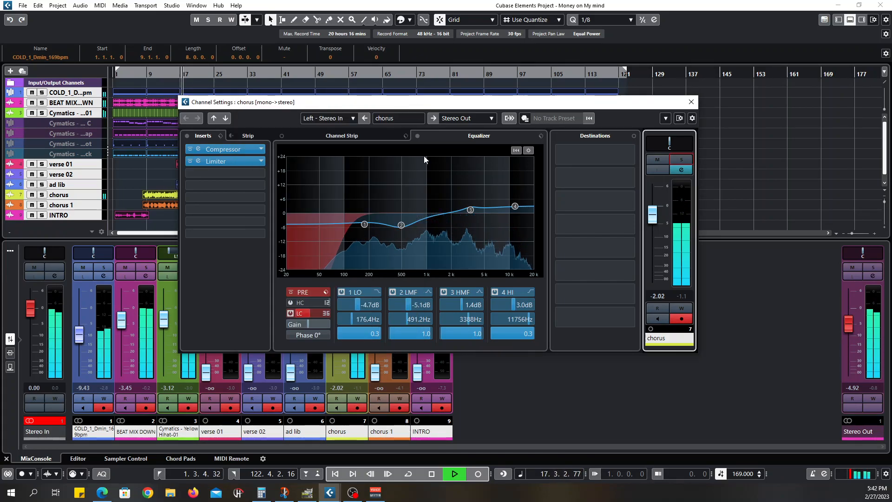
# - Close the chorus channel settings and raise the chorus 1 fader to about -0.60 dB during playback
pyautogui.click(216, 259)
pyautogui.press('space')
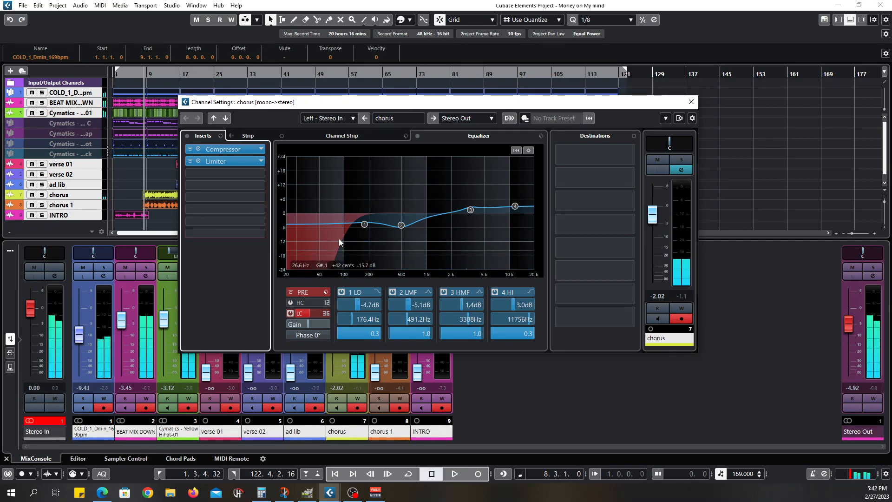
pyautogui.click(690, 103)
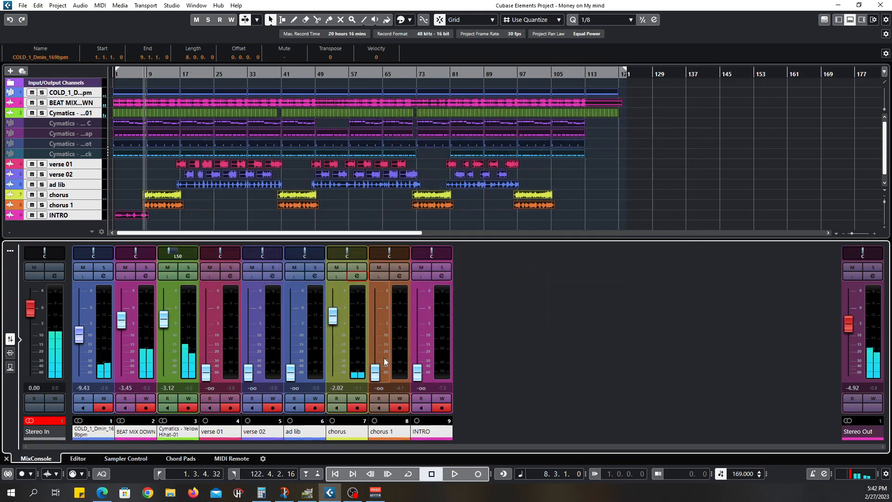
pyautogui.press('space')
pyautogui.moveTo(376, 376); pyautogui.dragTo(380, 315)
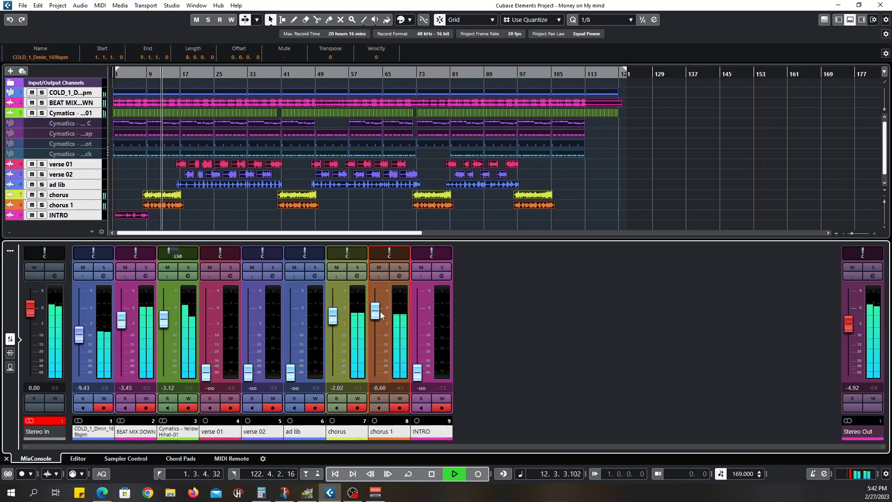
# - Solo chorus 1, open its channel settings and stop playback
pyautogui.click(400, 267)
pyautogui.click(399, 278)
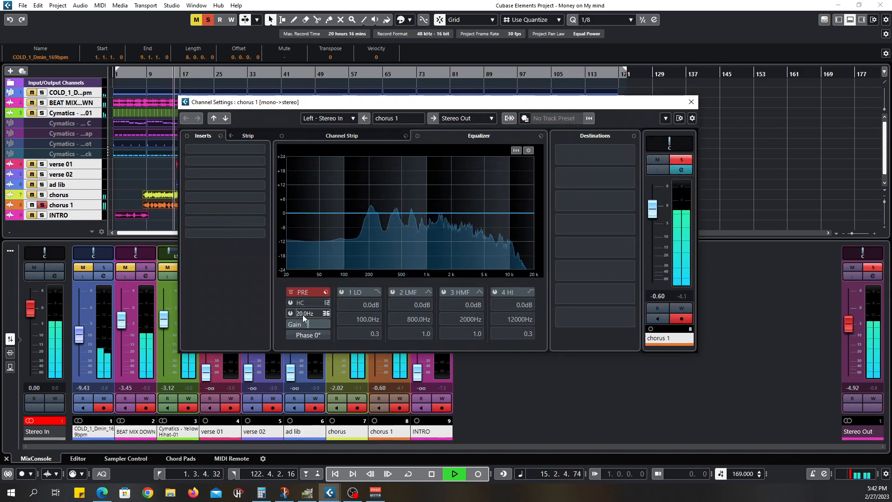
pyautogui.press('space')
# - Enable the low-cut filter on chorus 1 at about 152.8 Hz, keeping the 36 dB/Oct slope
pyautogui.click(291, 313)
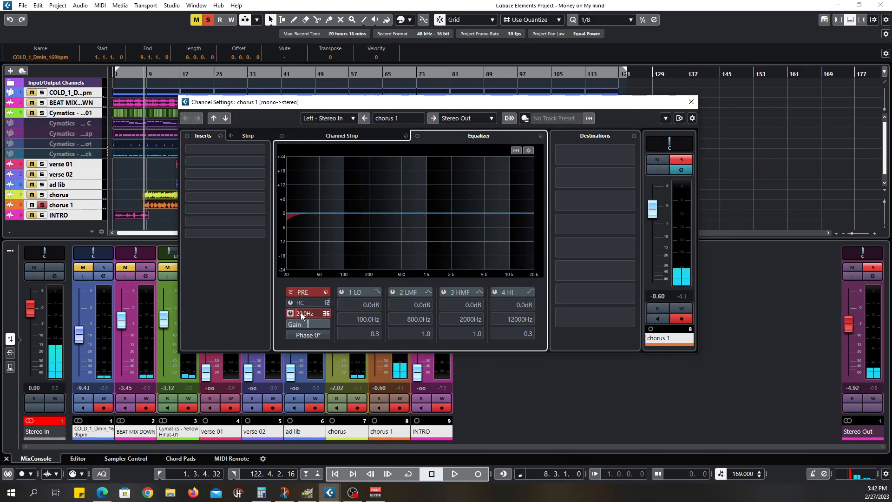
pyautogui.moveTo(316, 311); pyautogui.dragTo(324, 314)
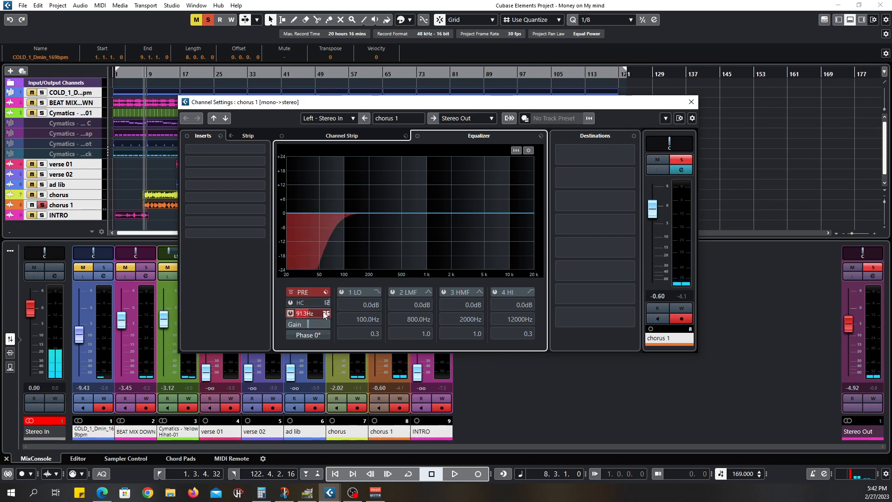
pyautogui.click(327, 315)
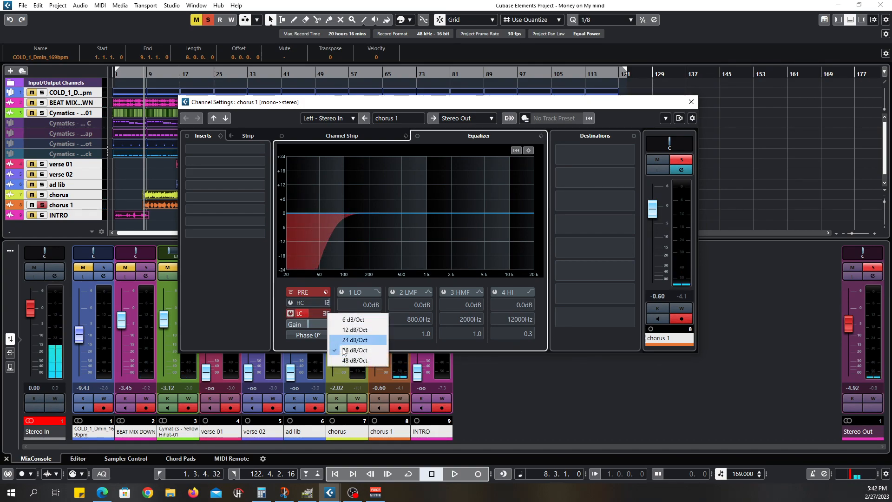
pyautogui.click(279, 284)
pyautogui.press('space')
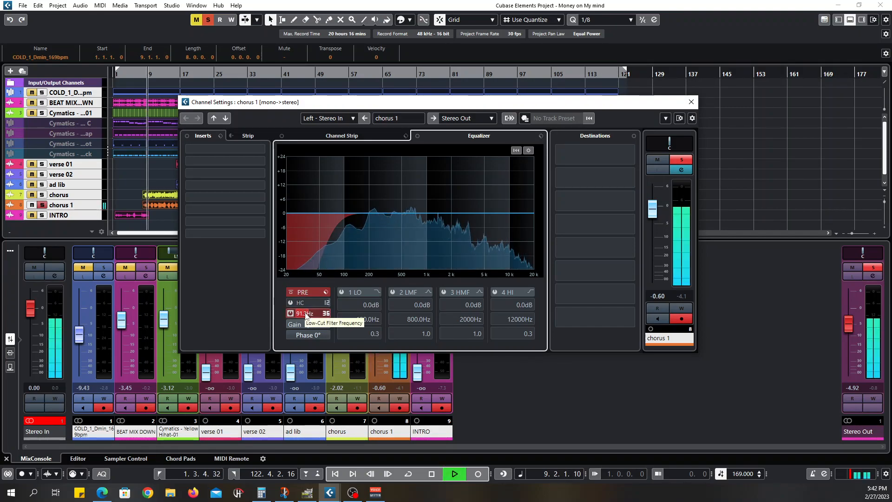
pyautogui.moveTo(305, 315); pyautogui.dragTo(313, 314)
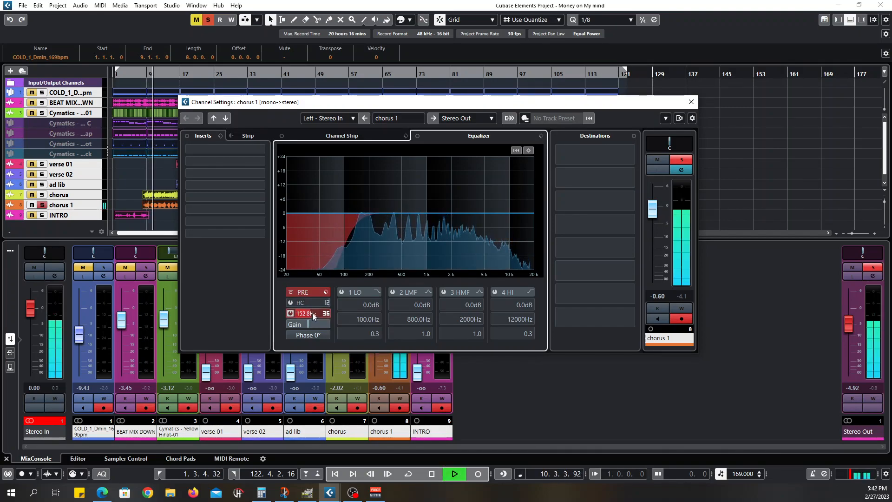
# - Cut the chorus 1 EQ by about 5.3 dB at 214.3 Hz on band 1 and 5.5 dB at 530.9 Hz on band 2
pyautogui.click(342, 292)
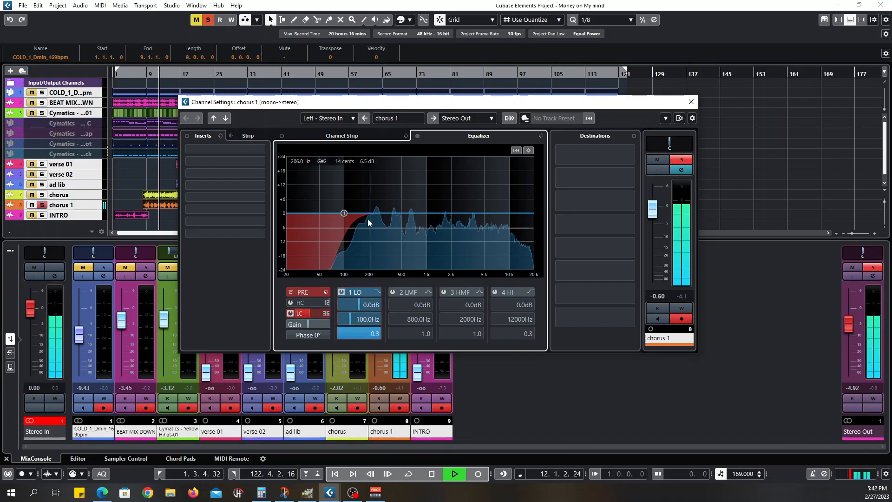
pyautogui.moveTo(344, 214); pyautogui.dragTo(404, 226)
pyautogui.click(392, 292)
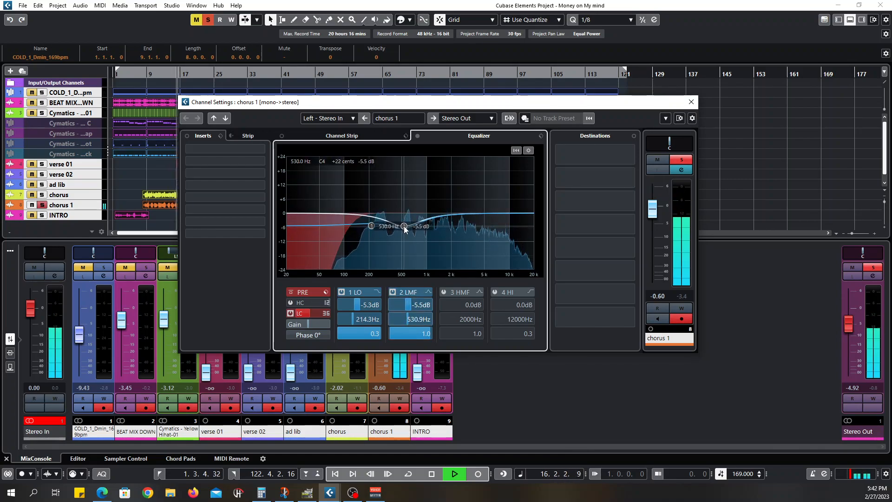
# - Boost the chorus 1 EQ by about 4.7 dB at 5472 Hz on band 4 and 1.2 dB at 2938 Hz on band 3
pyautogui.click(495, 292)
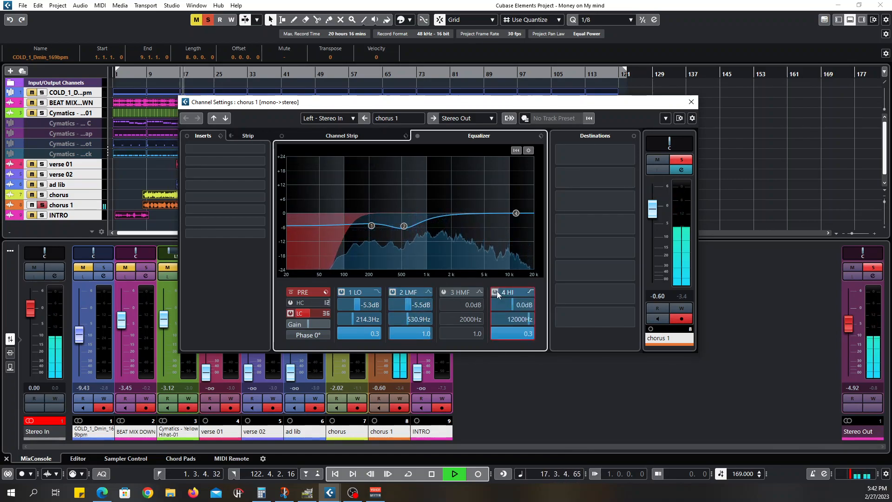
pyautogui.press('space')
pyautogui.moveTo(516, 212); pyautogui.dragTo(488, 207)
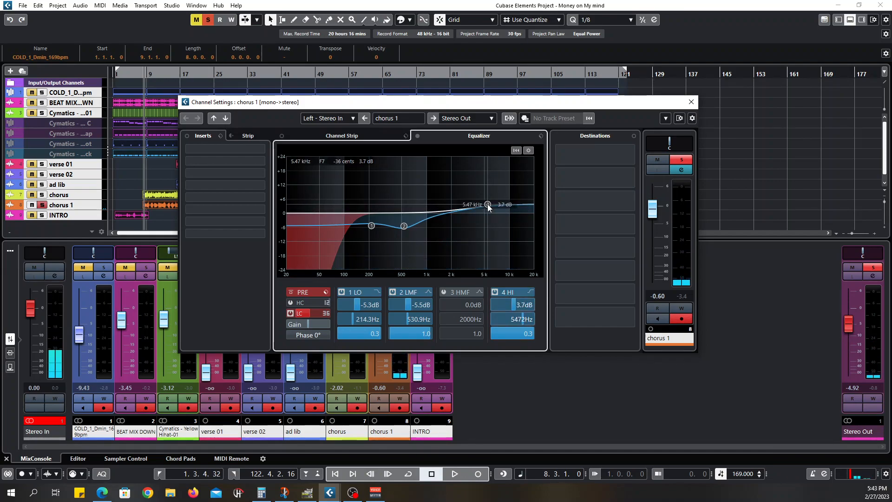
pyautogui.moveTo(488, 207); pyautogui.dragTo(486, 202)
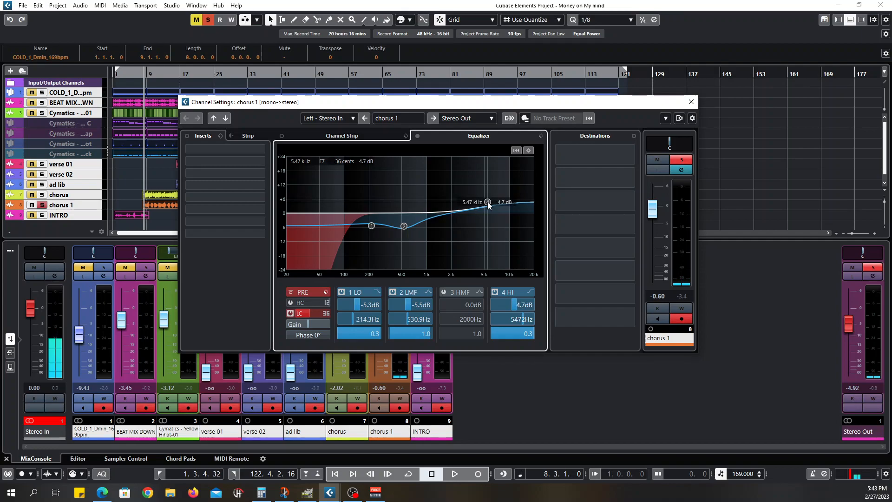
pyautogui.press('space')
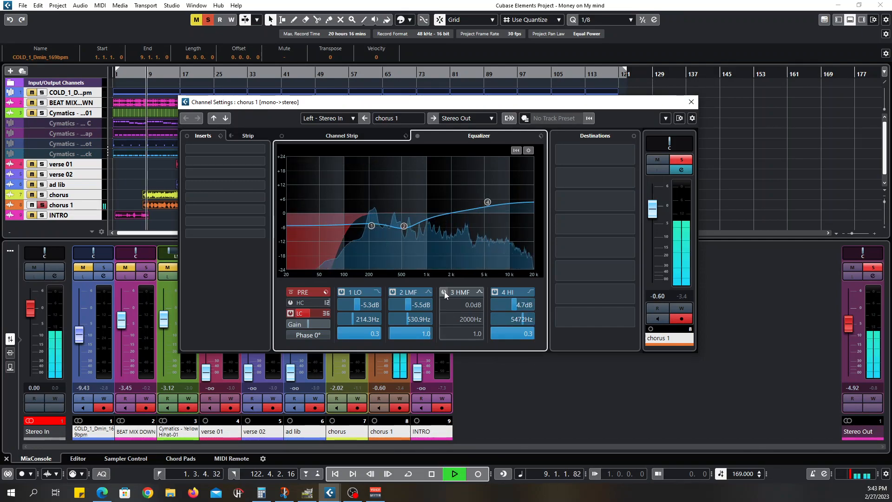
pyautogui.click(444, 291)
pyautogui.moveTo(452, 213); pyautogui.dragTo(465, 211)
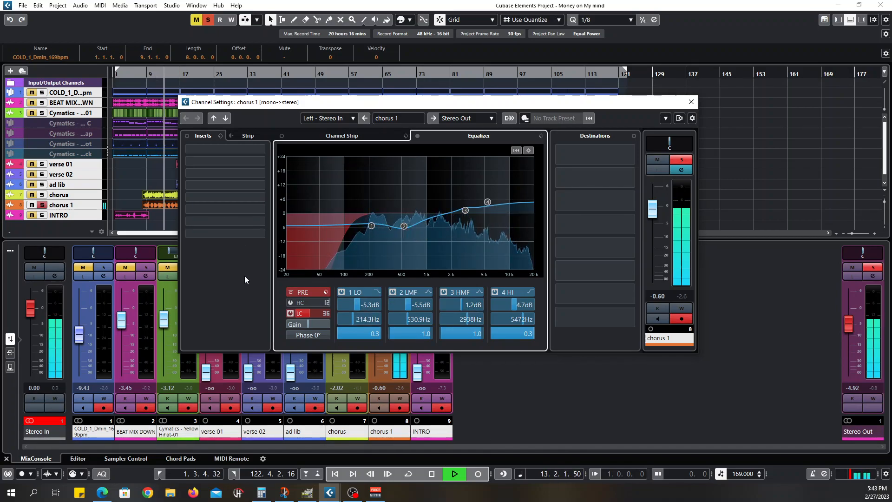
pyautogui.press('space')
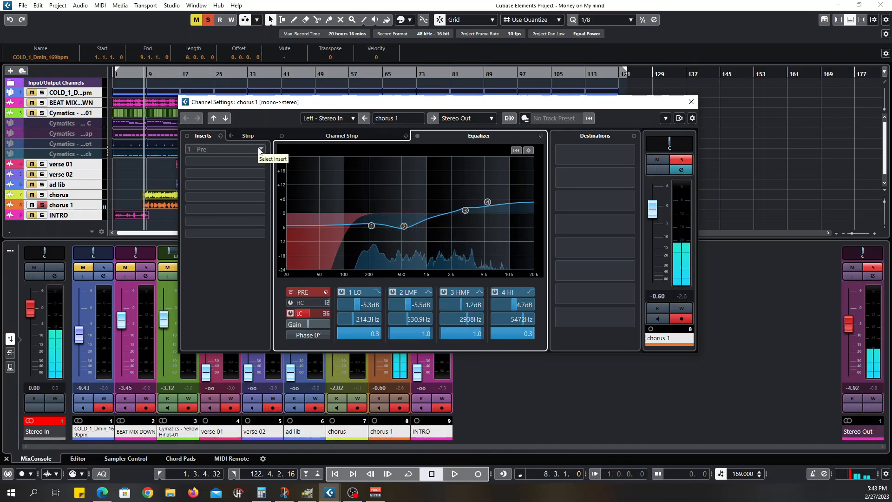
# - Add the Dynamics Compressor to chorus 1's first insert slot with a ratio of about 3:1 and listen to the result
pyautogui.click(257, 149)
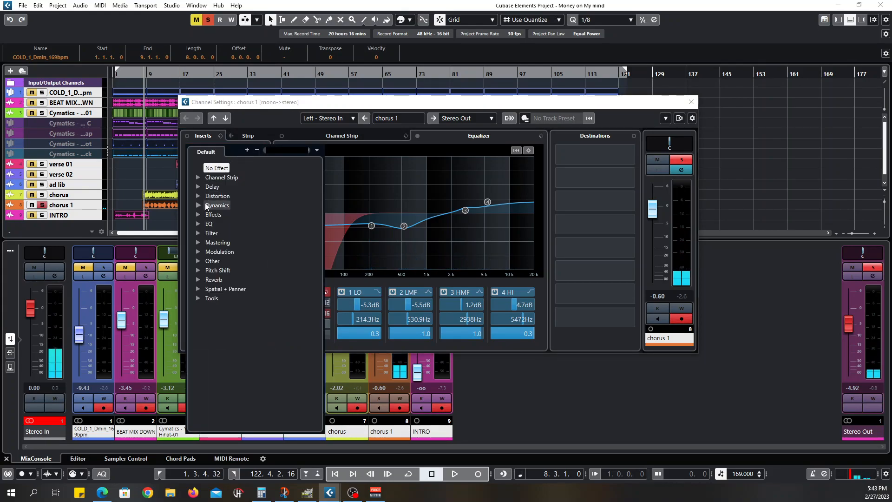
pyautogui.click(199, 204)
pyautogui.click(218, 223)
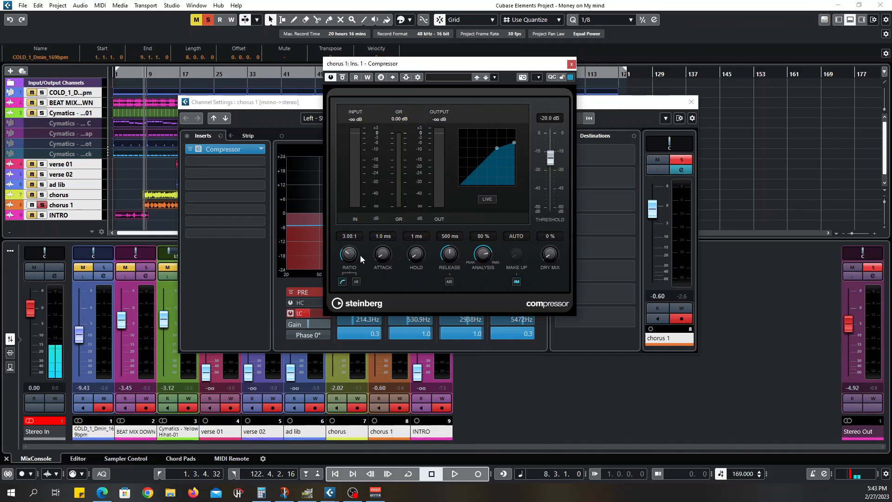
pyautogui.press('space')
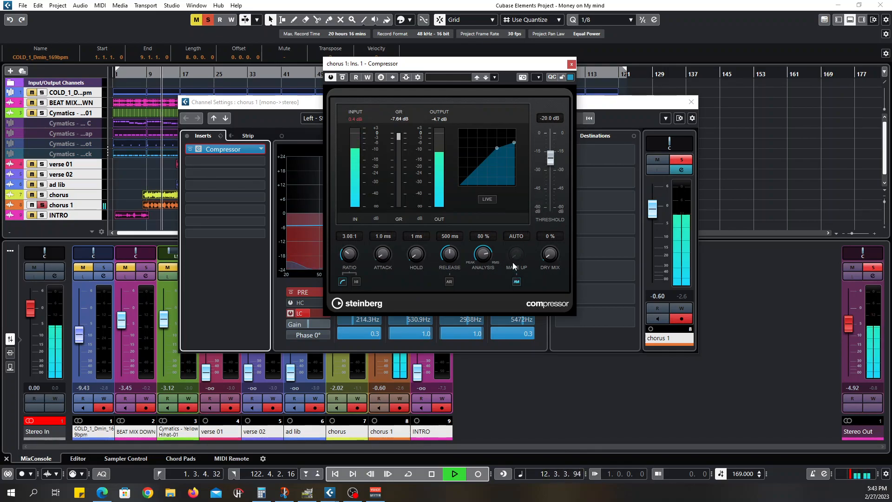
pyautogui.click(572, 66)
pyautogui.press('space')
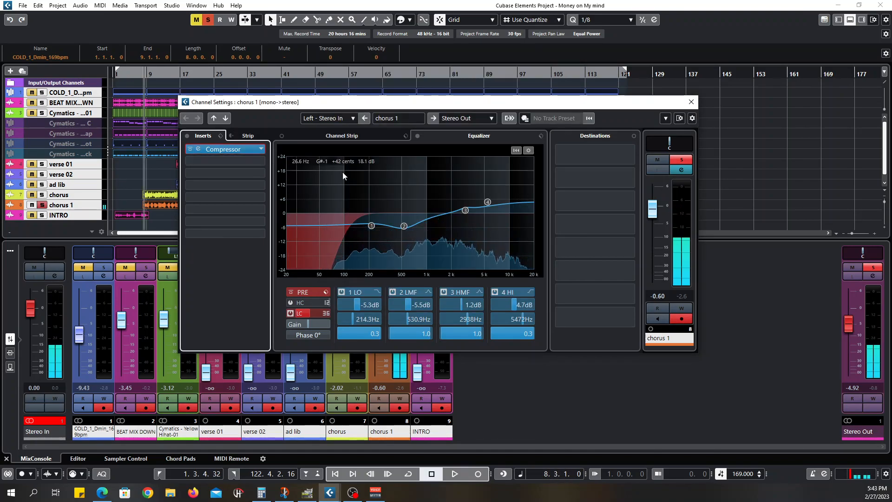
# - Unsolo chorus 1 and add the Dynamics Limiter to its second insert slot during full-mix playback
pyautogui.click(682, 160)
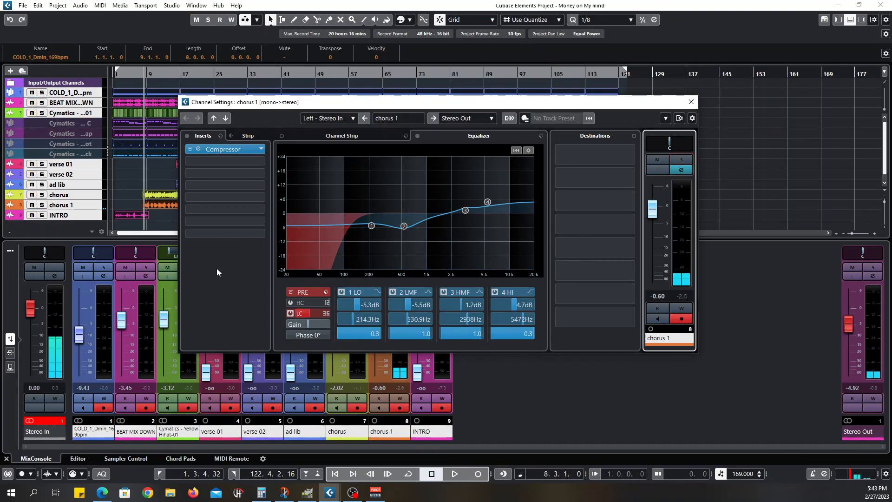
pyautogui.press('space')
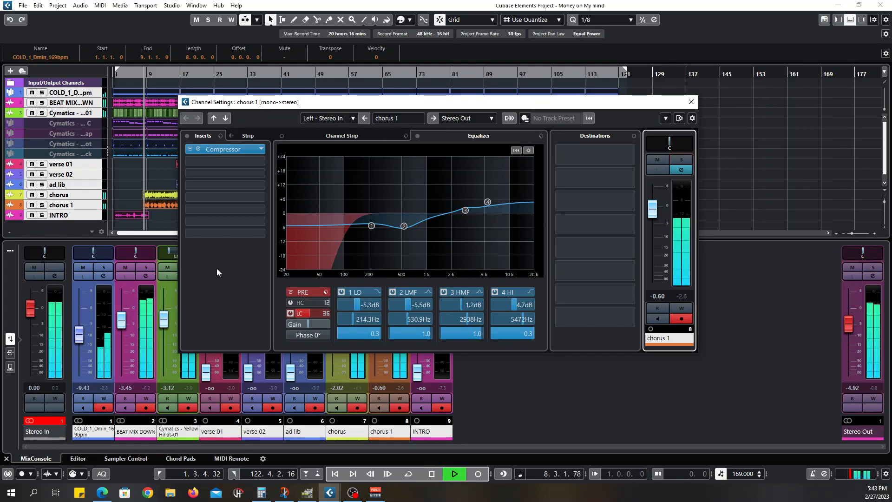
pyautogui.click(262, 162)
pyautogui.click(199, 217)
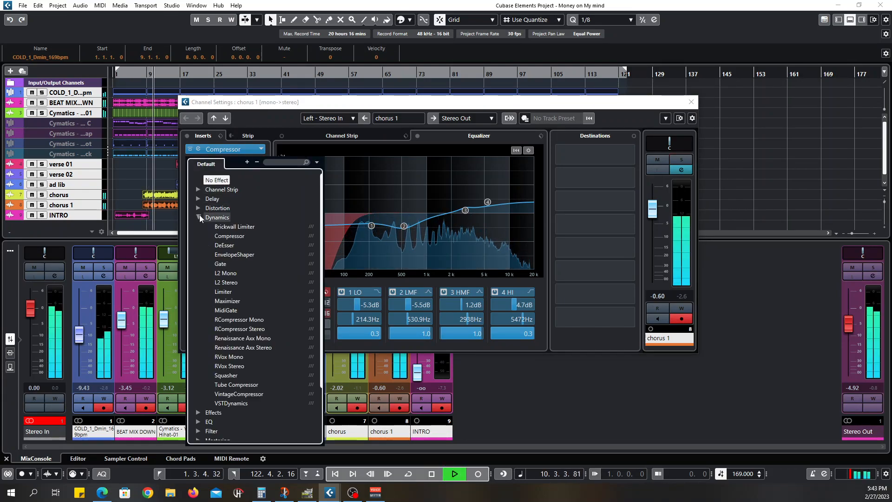
pyautogui.click(224, 291)
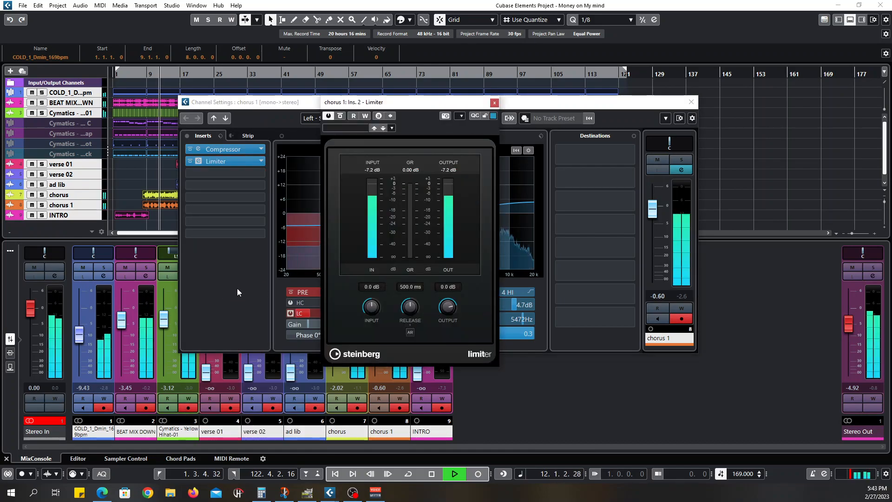
# - Set the chorus 1 limiter to 5.3 dB input and -3.0 dB output, and listen to the chorus in the full mix
pyautogui.moveTo(371, 309); pyautogui.dragTo(370, 302)
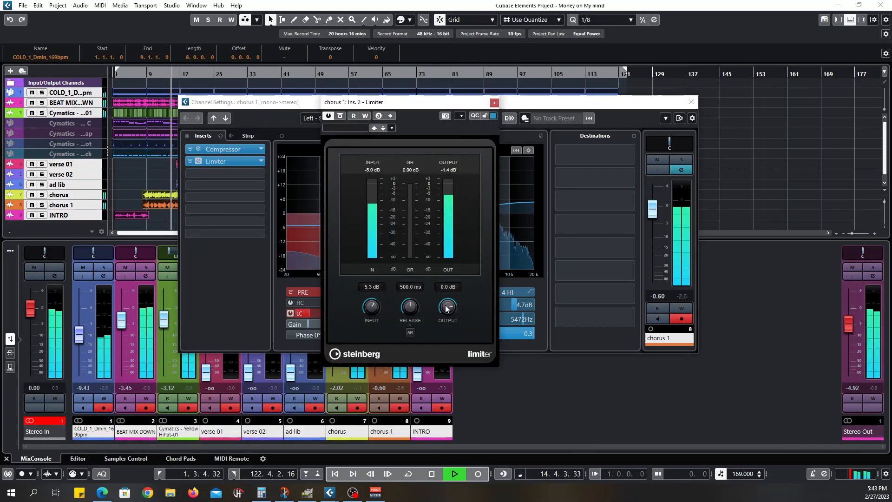
pyautogui.moveTo(446, 308); pyautogui.dragTo(441, 310)
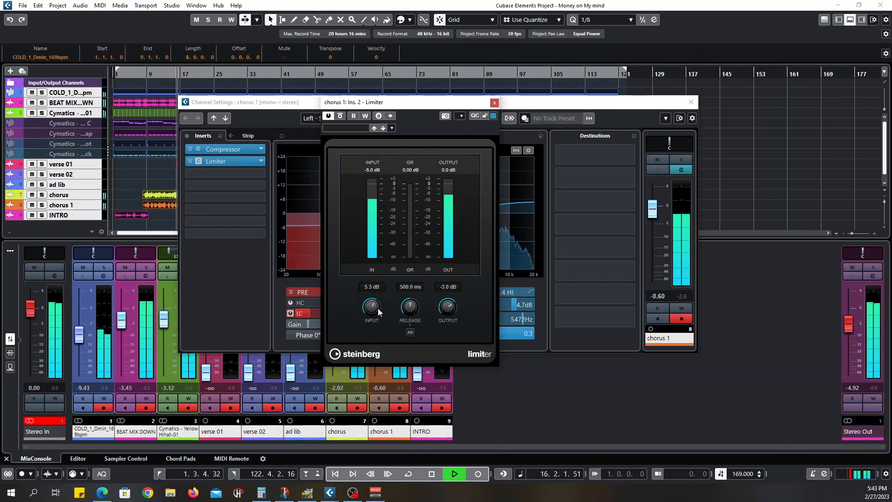
pyautogui.click(494, 103)
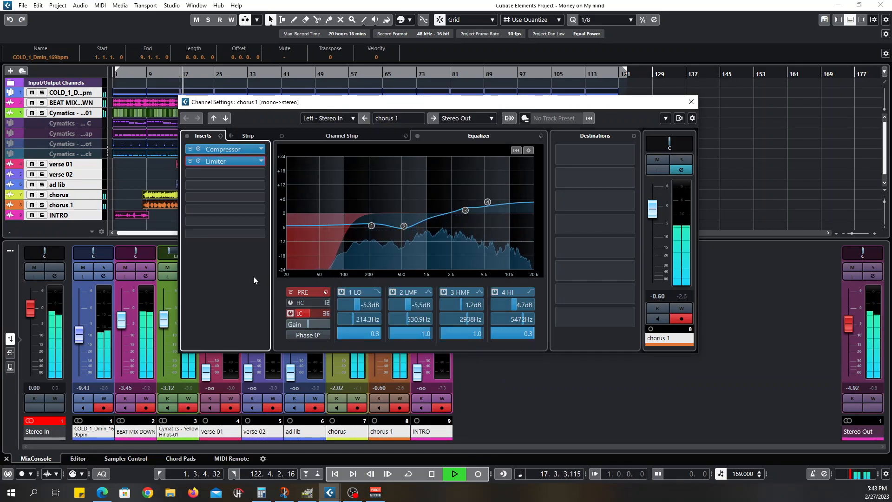
pyautogui.press('space')
pyautogui.click(691, 102)
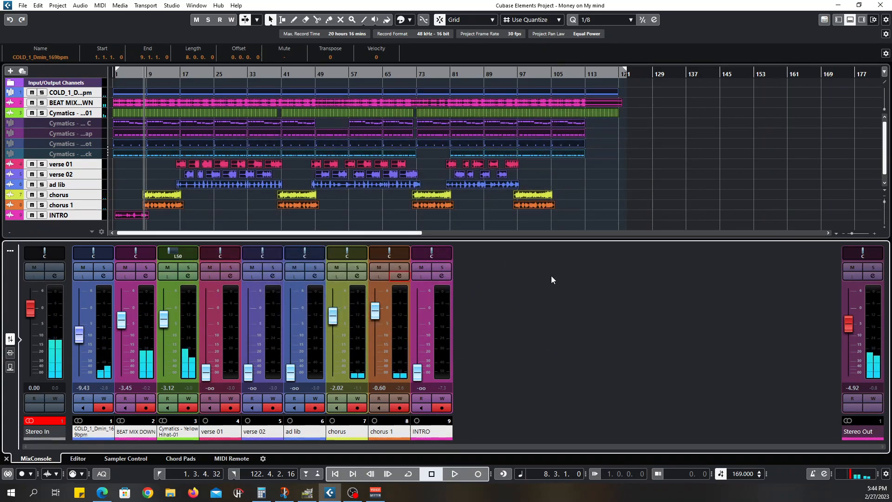
pyautogui.press('space')
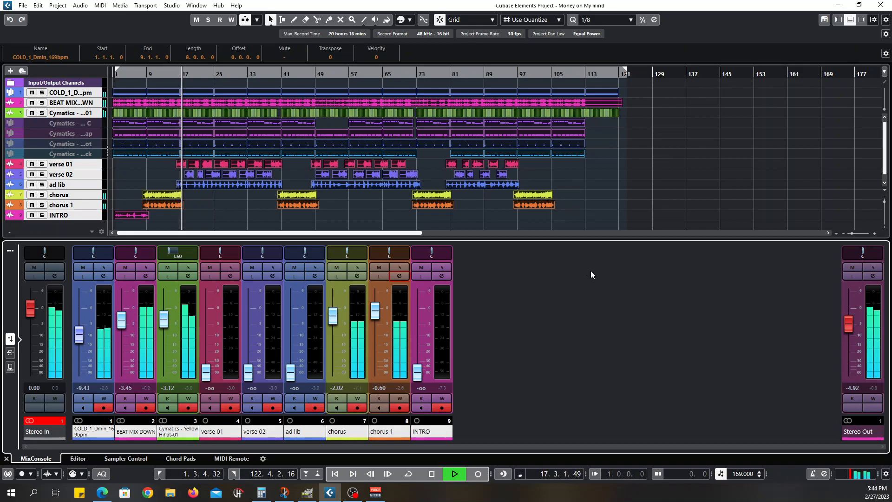
pyautogui.press('space')
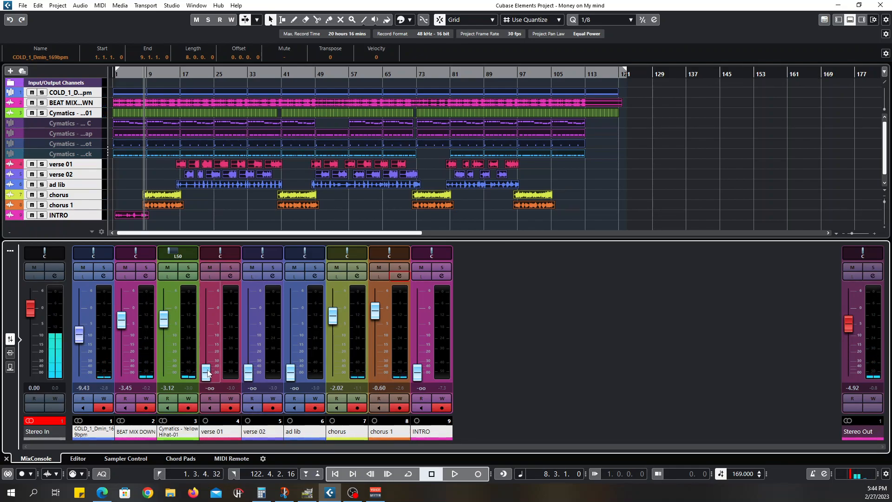
# - Link the verse 01 and verse 02 channels and raise their levels together to -3.92 dB
pyautogui.click(260, 431)
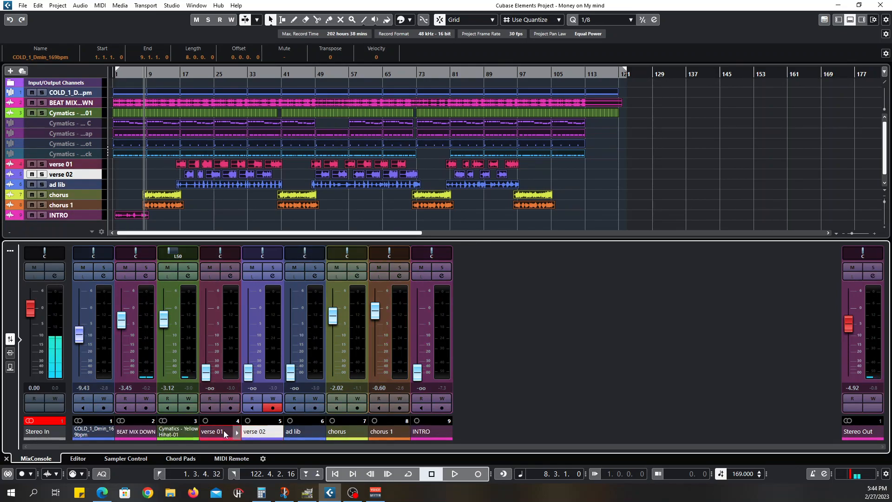
pyautogui.keyDown('ctrl'); pyautogui.click(225, 431); pyautogui.keyUp('ctrl')
pyautogui.rightClick(492, 324)
pyautogui.click(508, 331)
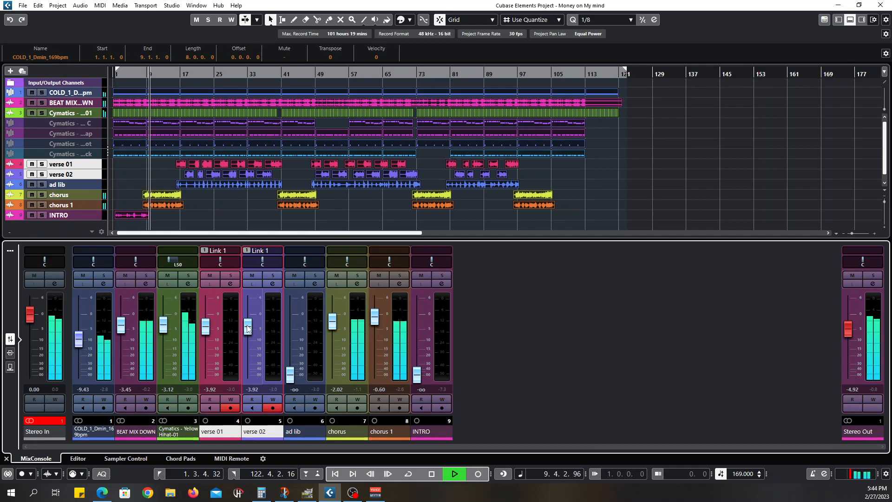
# - Play the full mix from the start of the first verse and unlink the verse 01 and verse 02 channels
pyautogui.press('space')
pyautogui.click(177, 73)
pyautogui.press('space')
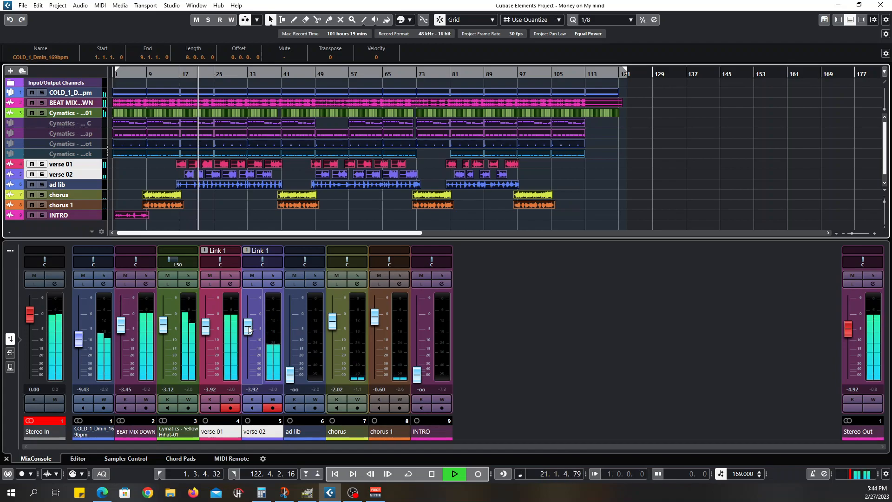
pyautogui.rightClick(510, 318)
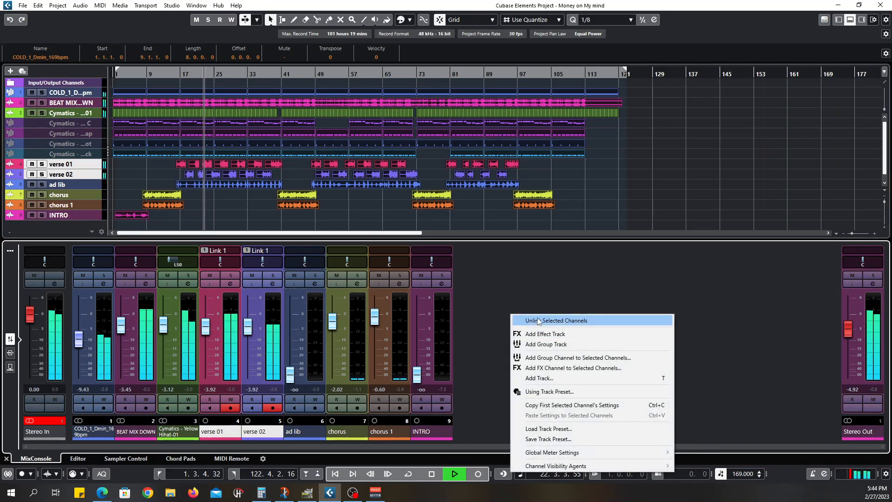
pyautogui.click(538, 317)
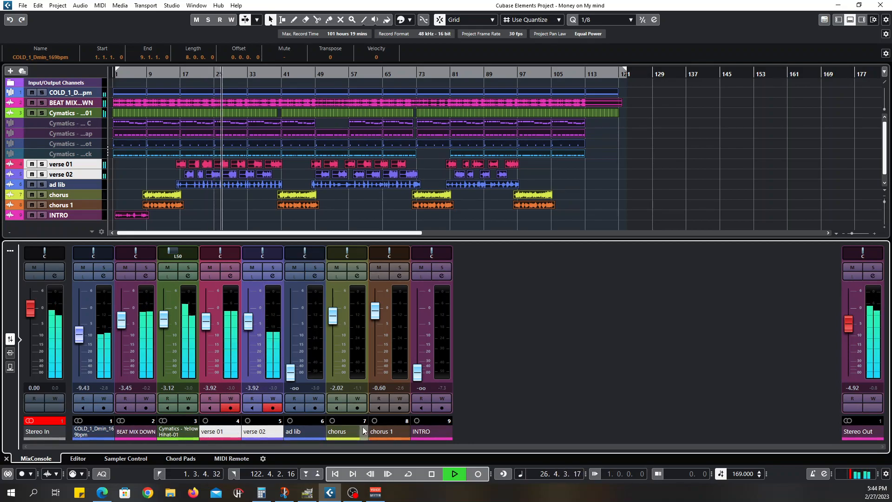
pyautogui.press('space')
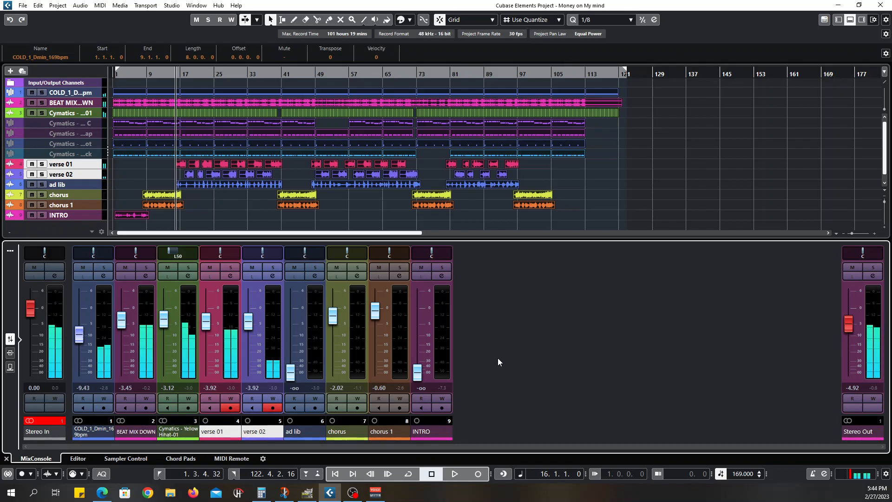
# - Add a mono group channel named LEAD SUB for the selected verse 01 and verse 02 channels, routed to Stereo Out inside a folder
pyautogui.rightClick(498, 358)
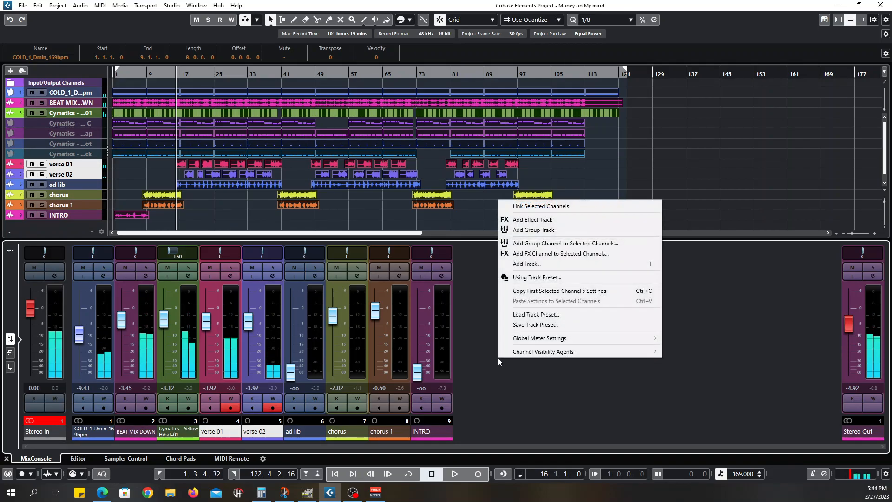
pyautogui.click(551, 243)
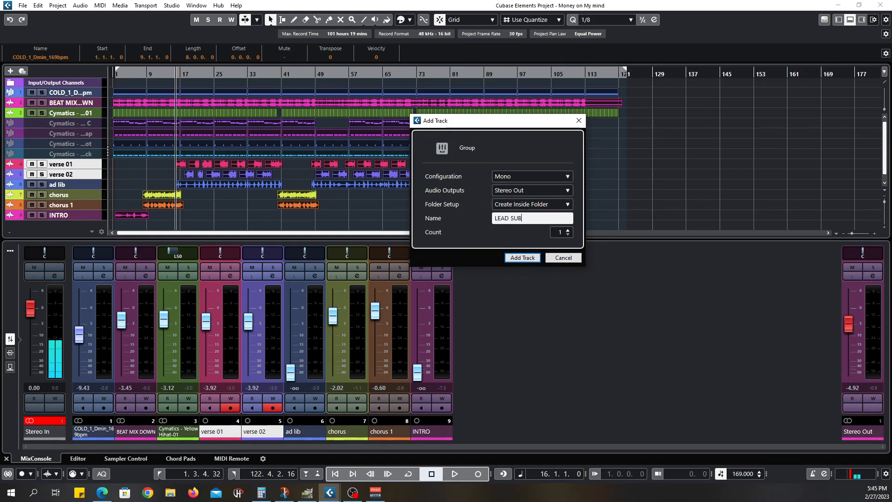
pyautogui.click(516, 258)
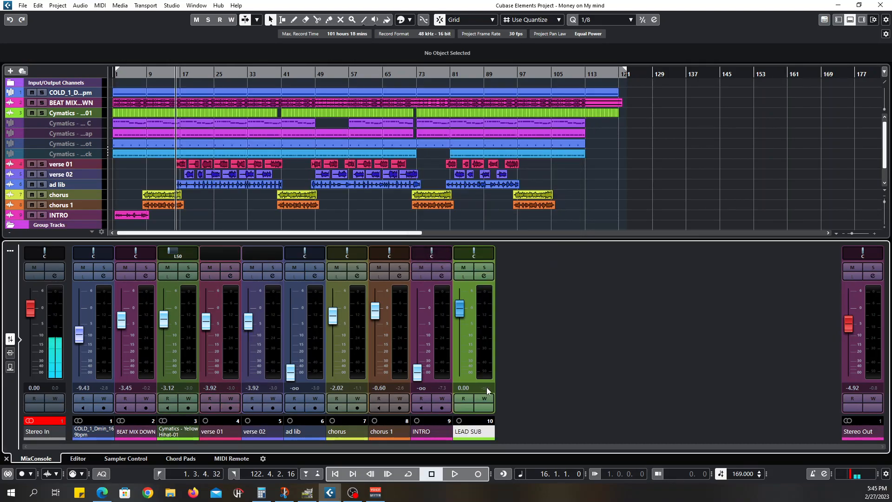
# - Solo LEAD SUB and enable its low cut at 36 dB/Oct and about 104 Hz while playing the verse
pyautogui.click(483, 276)
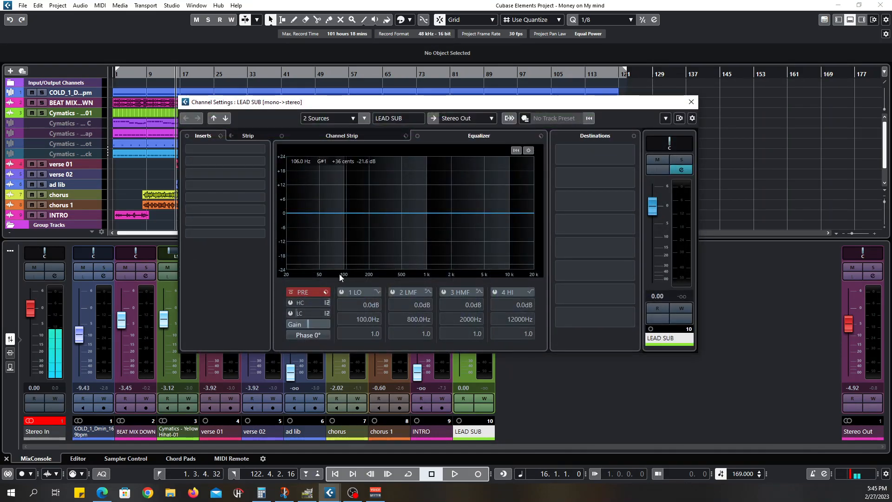
pyautogui.click(682, 161)
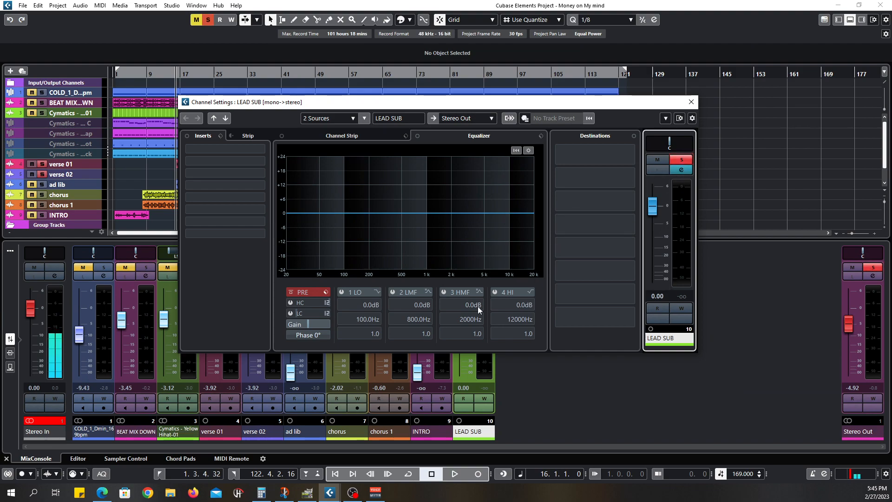
pyautogui.press('space')
pyautogui.click(290, 313)
pyautogui.moveTo(297, 317); pyautogui.dragTo(305, 315)
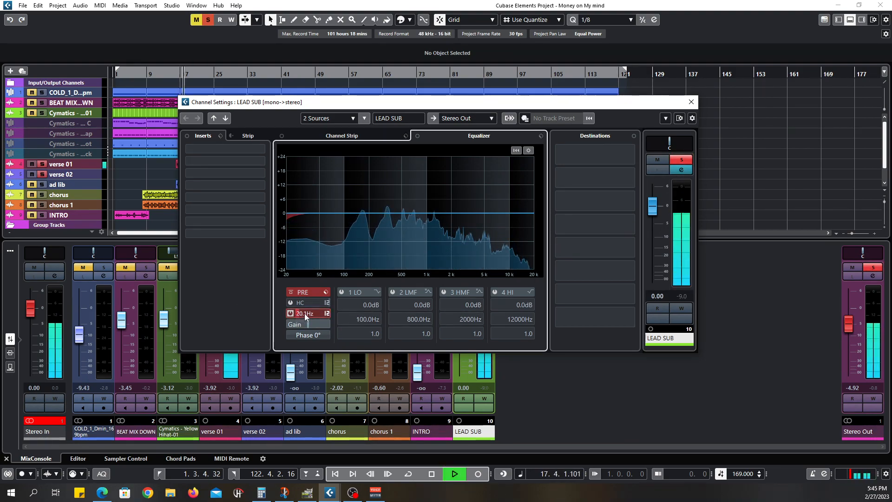
pyautogui.click(326, 315)
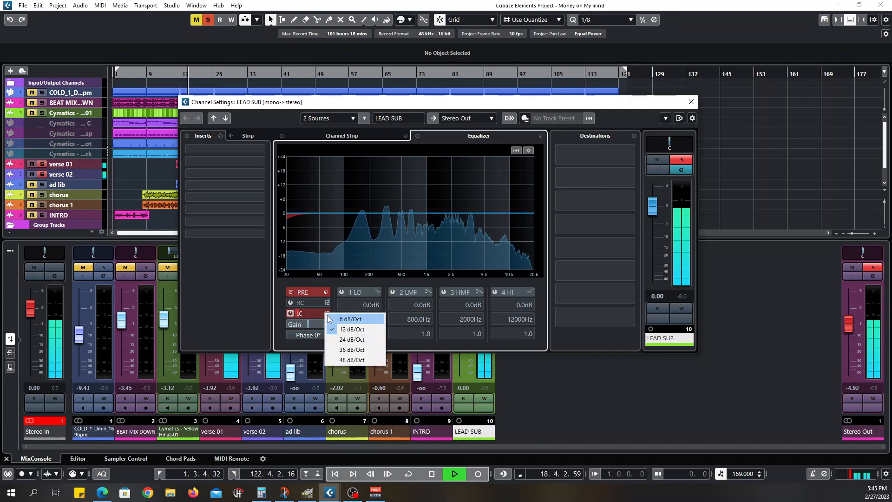
pyautogui.click(348, 346)
pyautogui.moveTo(300, 313); pyautogui.dragTo(318, 315)
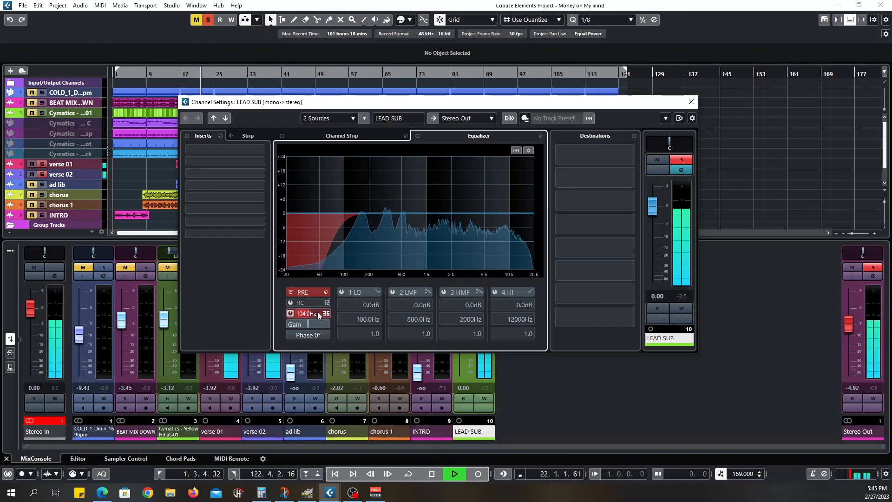
# - Cut the LEAD SUB EQ by about 5.3 dB at 159.1 Hz on band 1 and 3.7 dB at 350.7 Hz on band 2
pyautogui.click(342, 292)
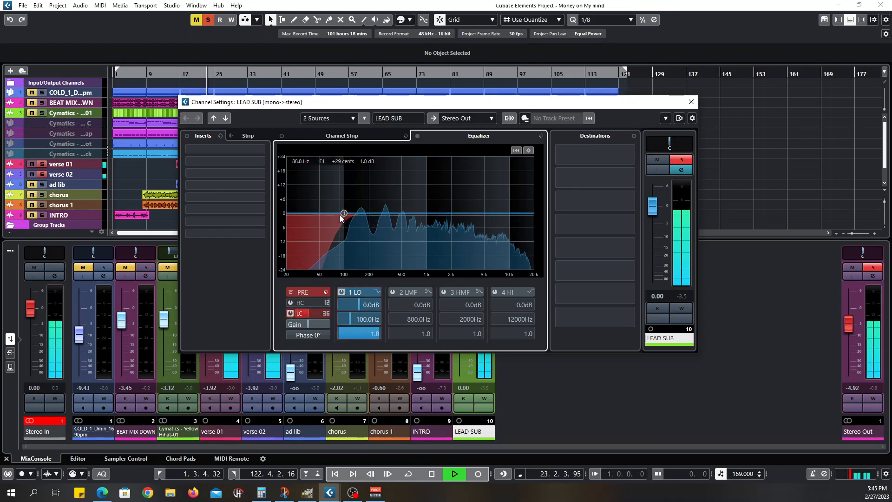
pyautogui.moveTo(343, 216); pyautogui.dragTo(361, 224)
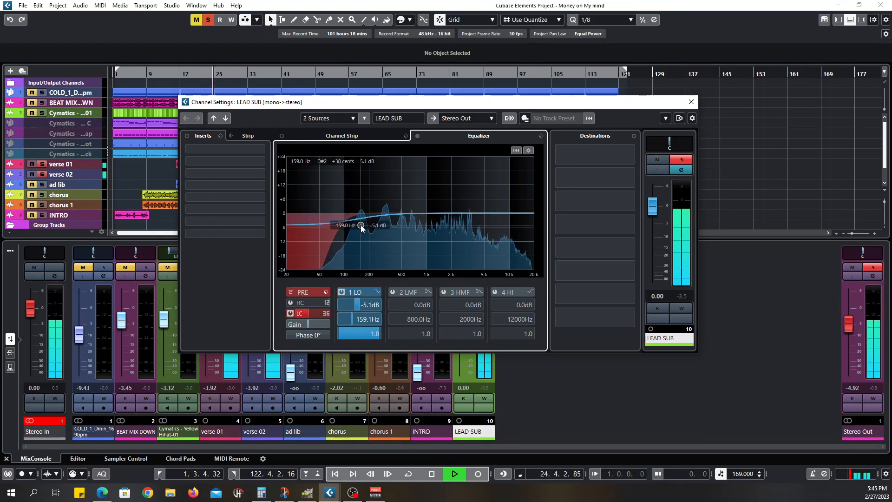
pyautogui.click(392, 292)
pyautogui.moveTo(416, 214); pyautogui.dragTo(394, 222)
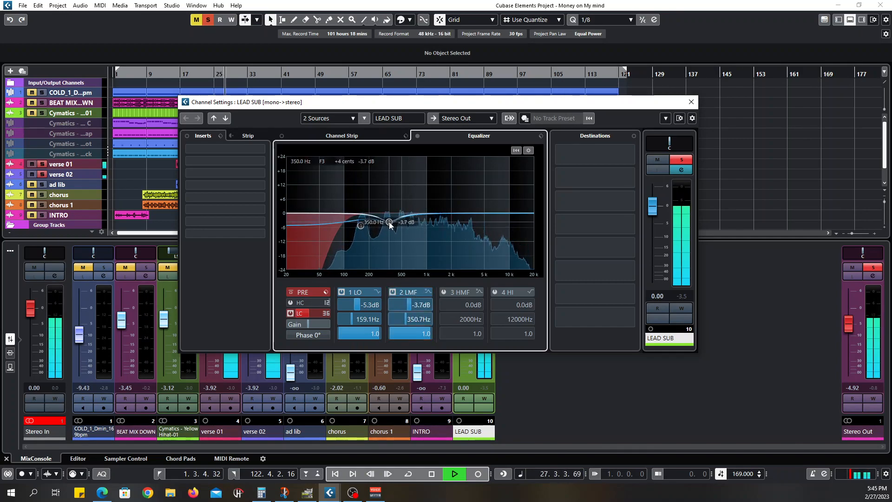
# - Boost the LEAD SUB EQ by about 5.7 dB at 6393 Hz on band 4 and 2.2 dB at 2152 Hz on band 3
pyautogui.click(495, 291)
pyautogui.moveTo(516, 212); pyautogui.dragTo(493, 199)
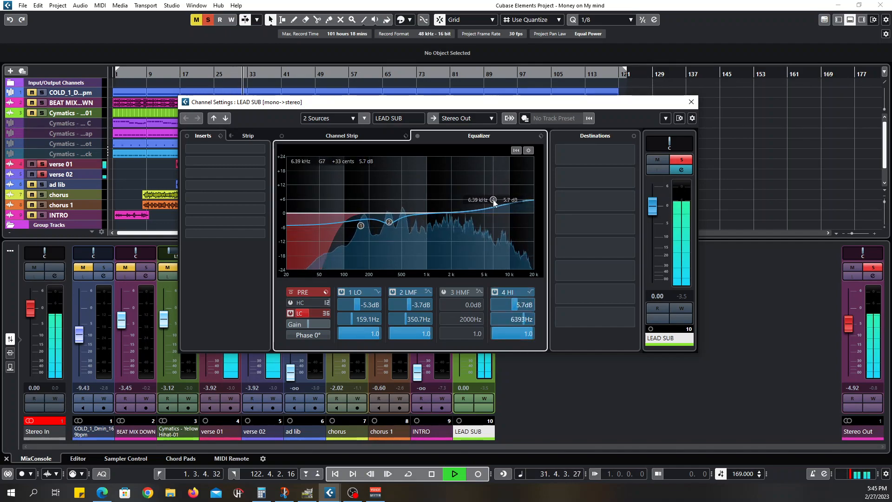
pyautogui.click(444, 292)
pyautogui.moveTo(451, 213); pyautogui.dragTo(455, 210)
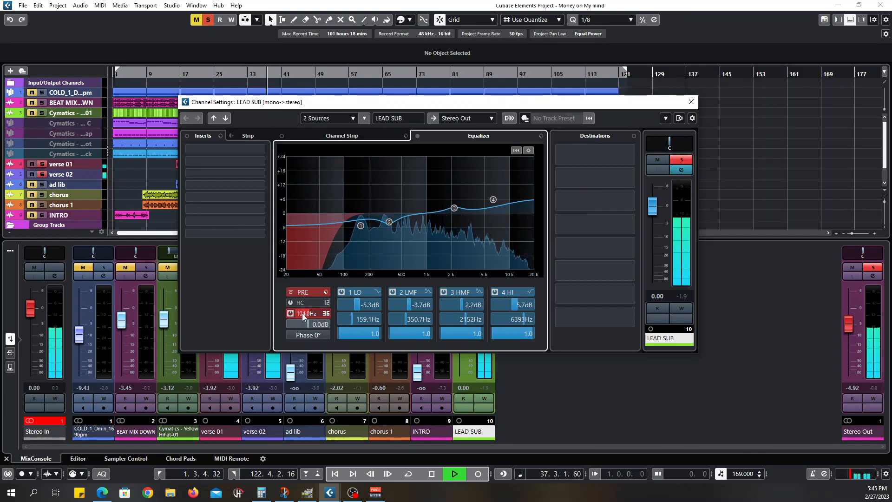
# - Readjust the LEAD SUB low cut frequency, set EQ band 2 to about -5.9 dB at 552.0 Hz, and replay the verse
pyautogui.moveTo(302, 314); pyautogui.dragTo(298, 313)
pyautogui.moveTo(390, 222); pyautogui.dragTo(405, 228)
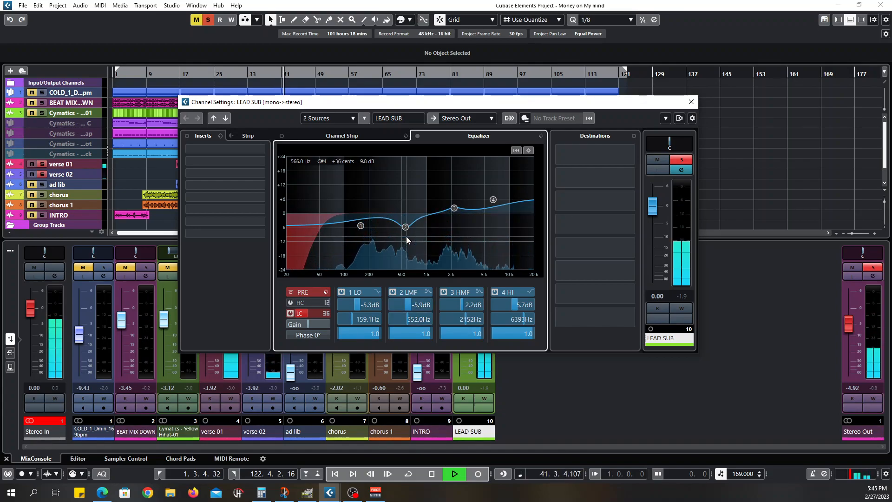
pyautogui.press('space')
pyautogui.press('space')
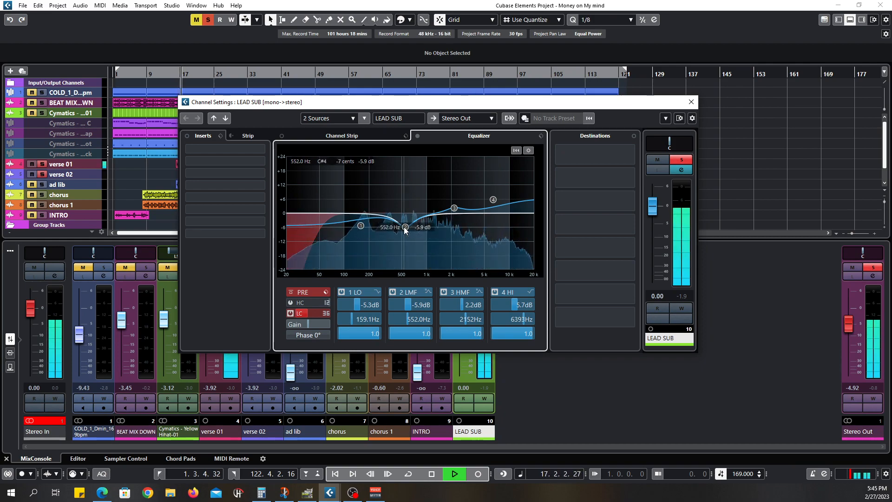
pyautogui.moveTo(305, 314)
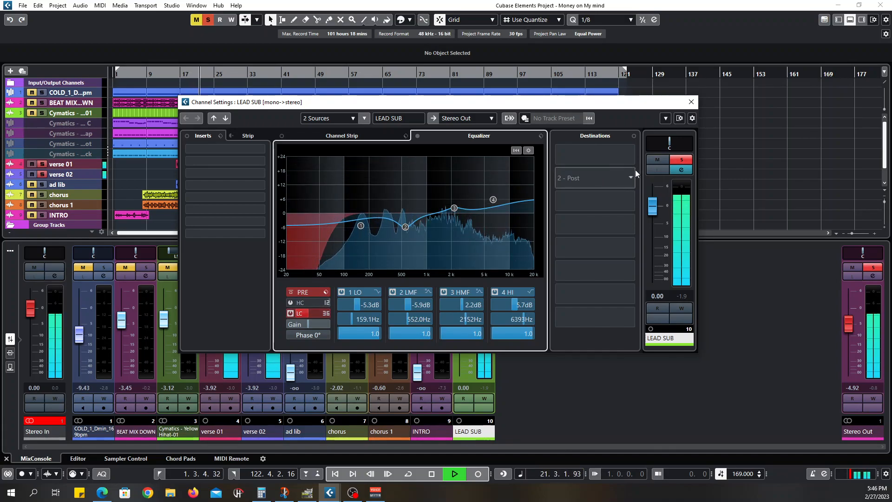
# - Unsolo LEAD SUB, add the Dynamics Compressor to its first insert slot, and listen to it in the full mix
pyautogui.click(685, 161)
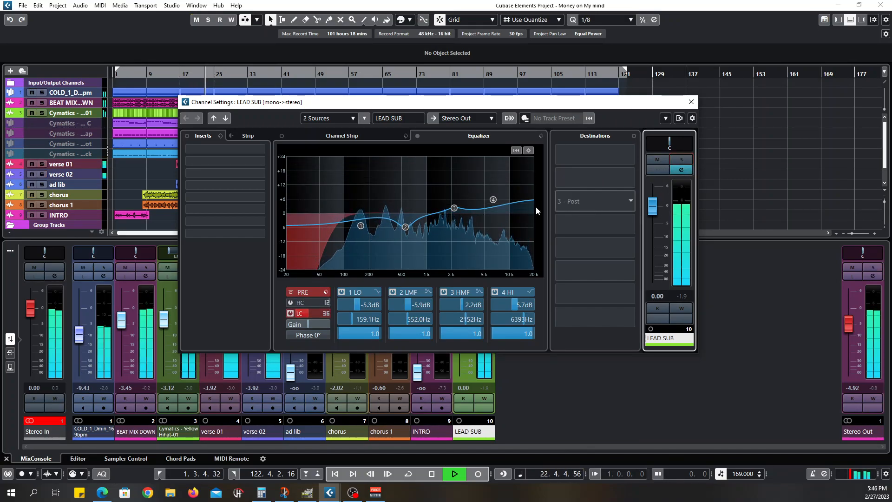
pyautogui.click(258, 149)
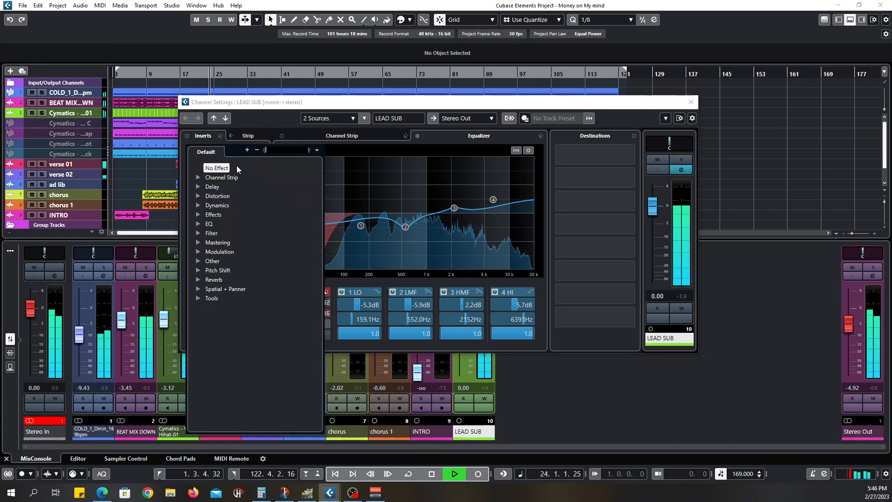
pyautogui.click(198, 205)
pyautogui.click(228, 224)
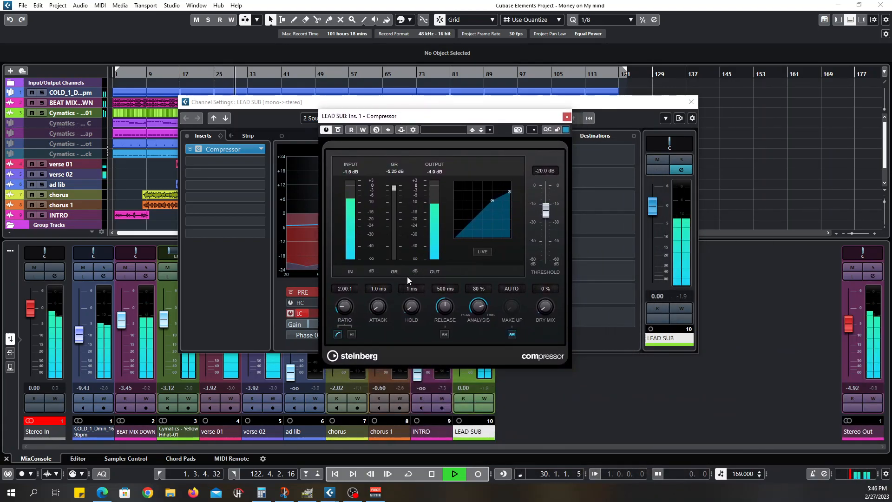
pyautogui.click(677, 48)
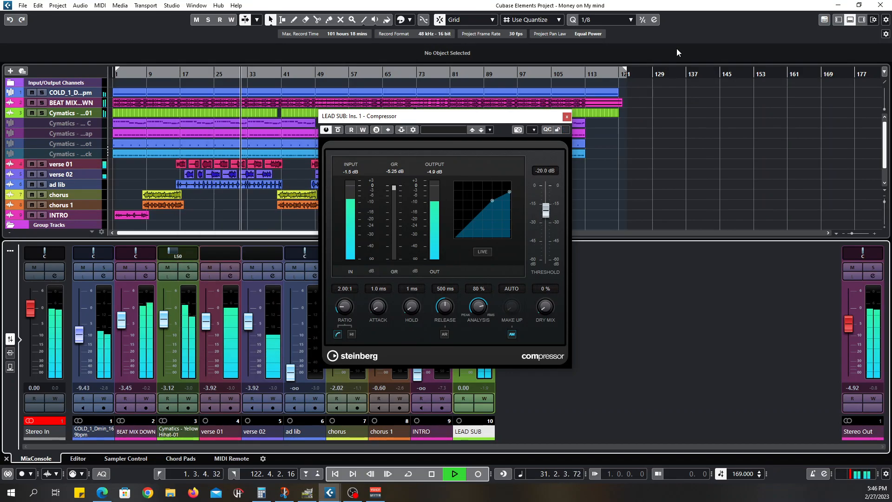
pyautogui.click(567, 116)
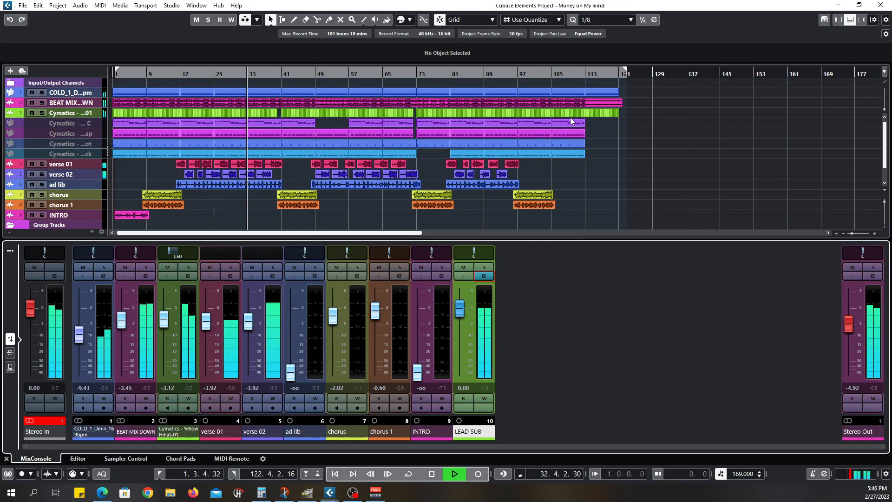
pyautogui.press('space')
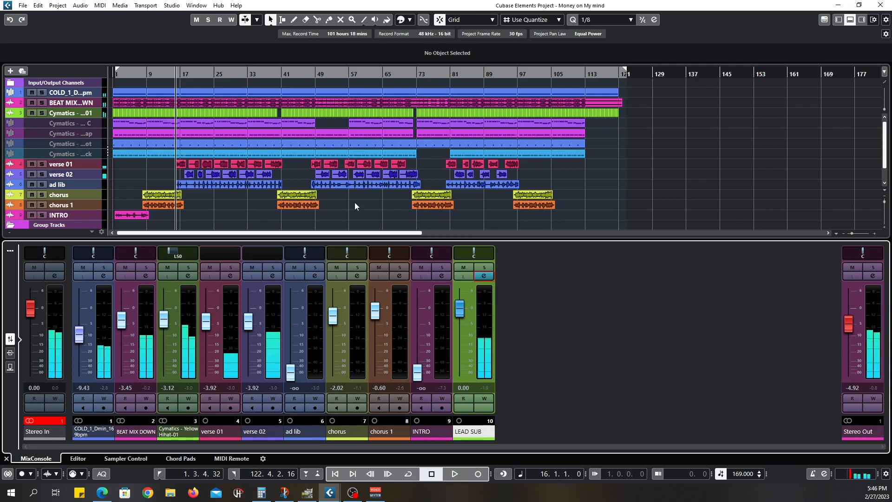
# - Play the full mix from bar 16 and examine the start of the first verse with the tracks enlarged
pyautogui.click(874, 236)
pyautogui.click(874, 236)
pyautogui.click(875, 235)
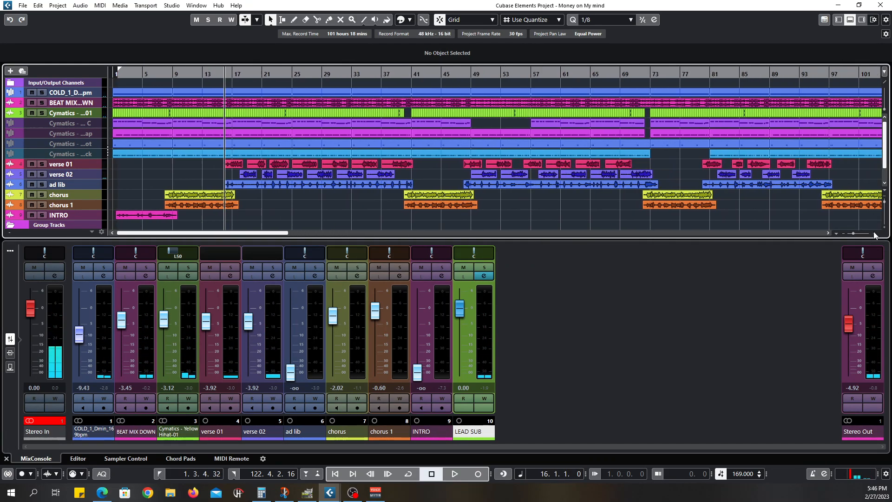
pyautogui.click(874, 235)
pyautogui.click(874, 235)
pyautogui.click(874, 235)
pyautogui.click(874, 236)
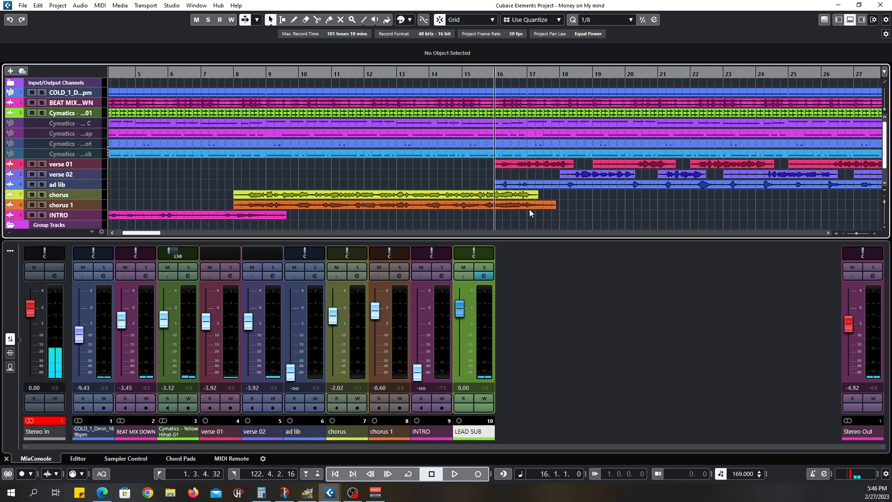
pyautogui.press('space')
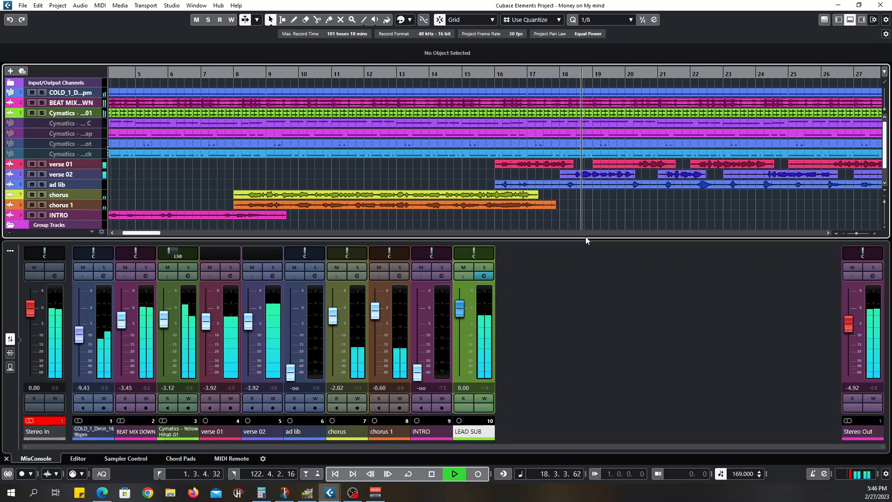
pyautogui.moveTo(586, 240); pyautogui.dragTo(584, 265)
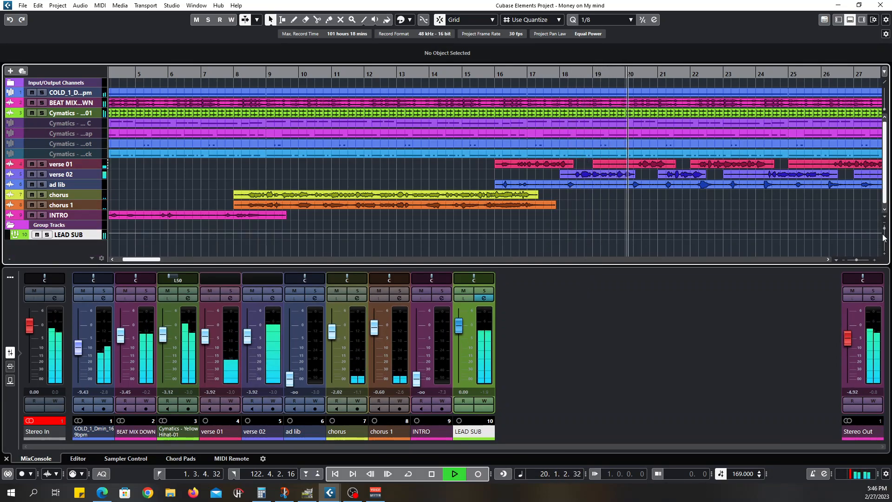
pyautogui.moveTo(884, 228); pyautogui.dragTo(884, 231)
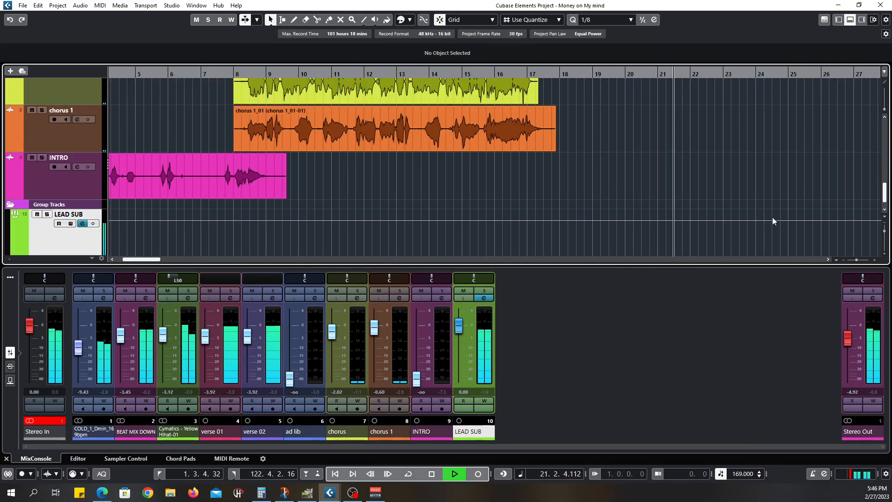
# - Look through the verse and beat tracks during playback and briefly solo the COLD_1_Dmin_169bpm track
pyautogui.scroll(6, 768, 205)
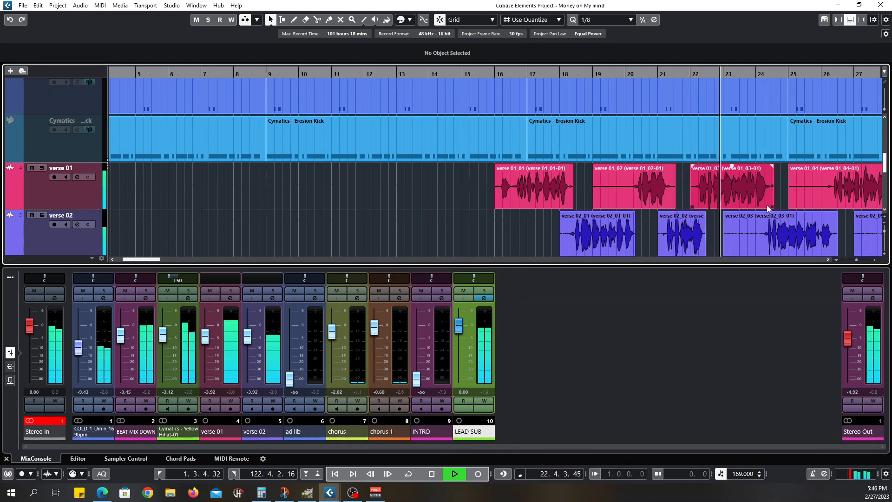
pyautogui.scroll(-1, 767, 205)
pyautogui.scroll(3, 766, 205)
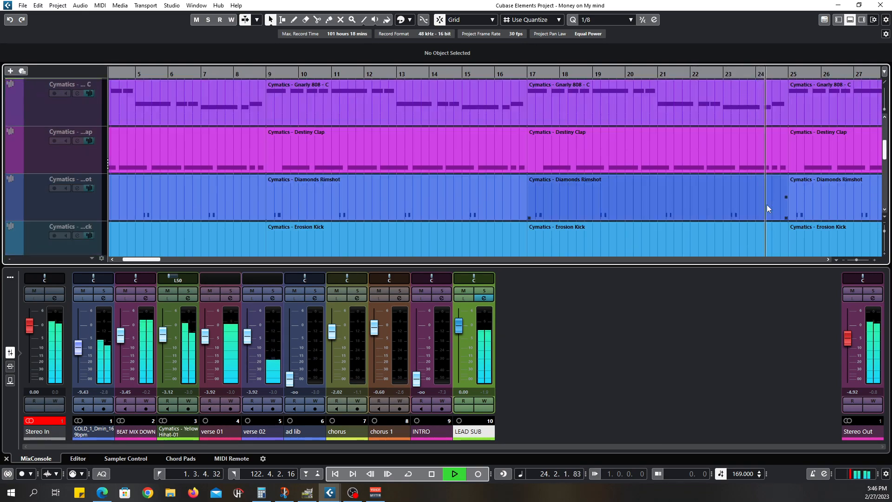
pyautogui.scroll(2, 767, 204)
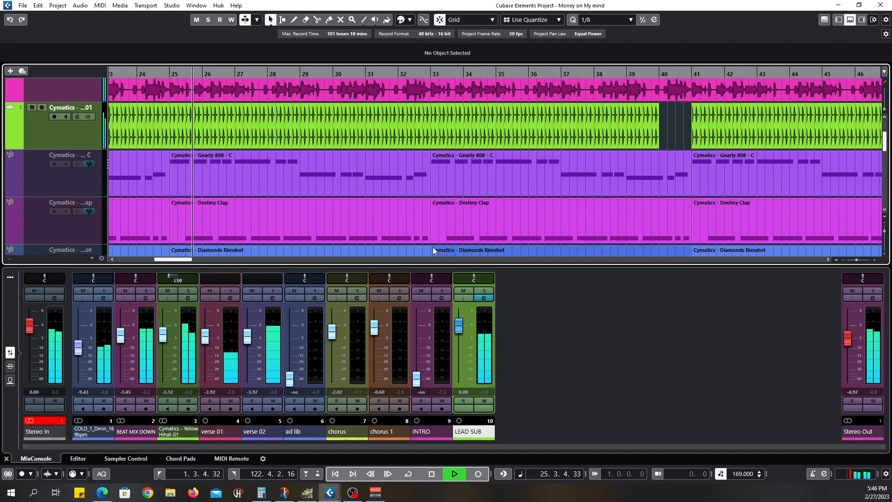
pyautogui.scroll(3, 444, 208)
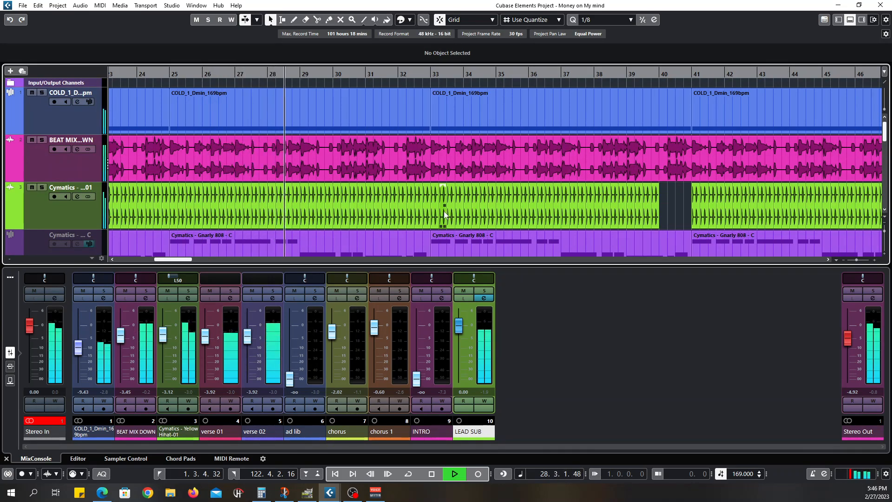
pyautogui.click(42, 93)
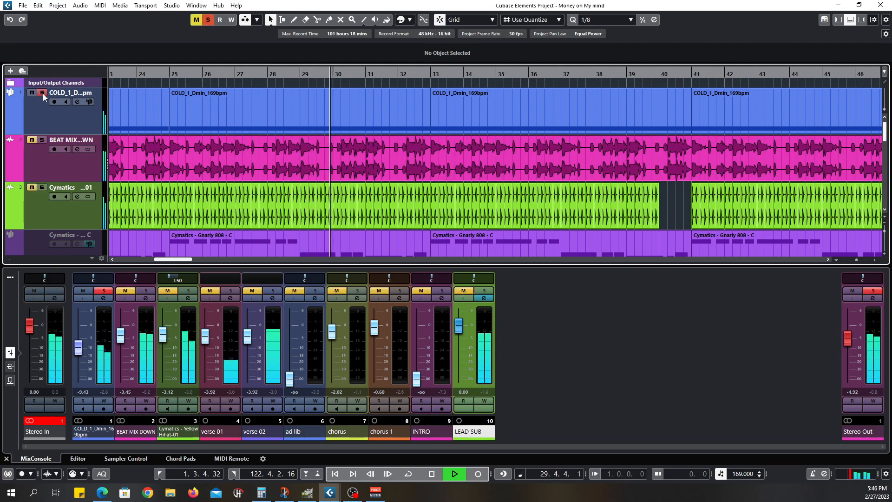
pyautogui.click(42, 93)
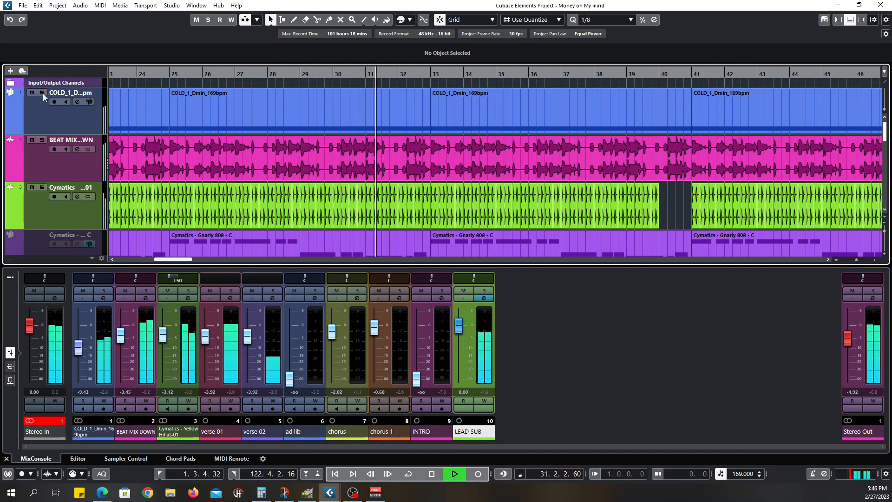
# - Listen through the change from the first verse into the second chorus against the overall arrangement, and stop playback
pyautogui.moveTo(173, 259)
pyautogui.mouseDown()
pyautogui.moveTo(291, 263)
pyautogui.moveTo(179, 263)
pyautogui.mouseUp()
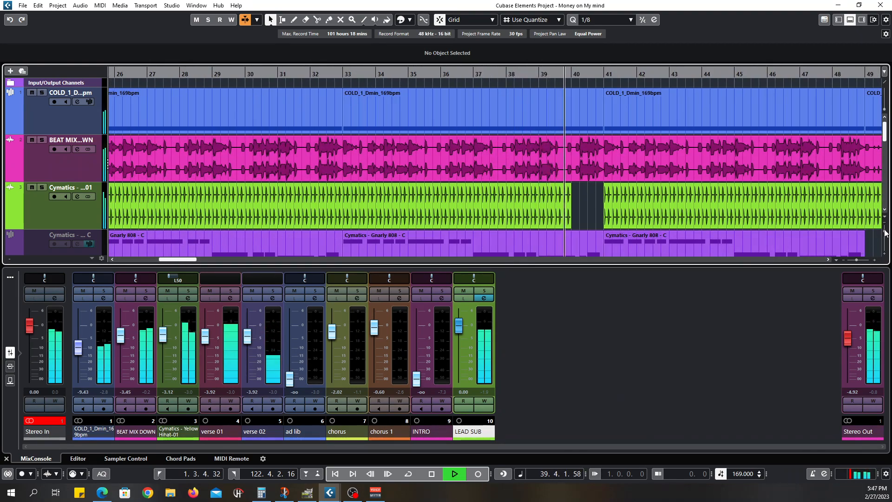
pyautogui.moveTo(884, 231); pyautogui.dragTo(885, 227)
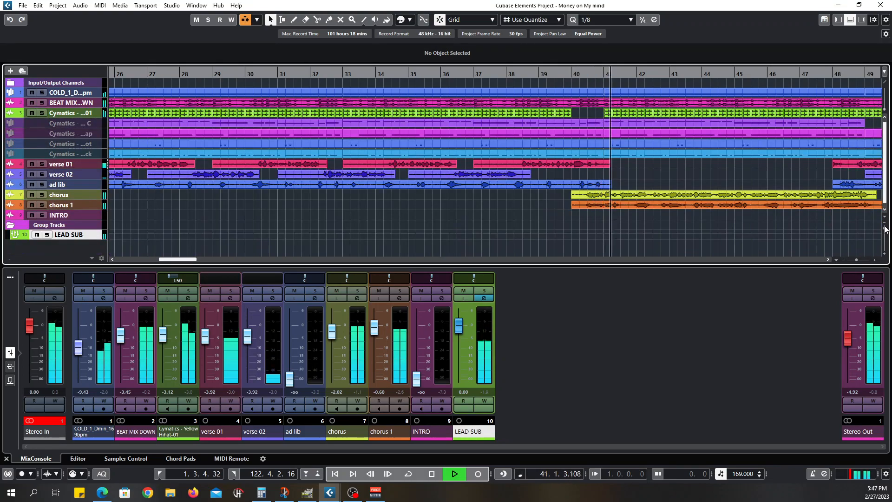
pyautogui.click(843, 260)
pyautogui.click(843, 260)
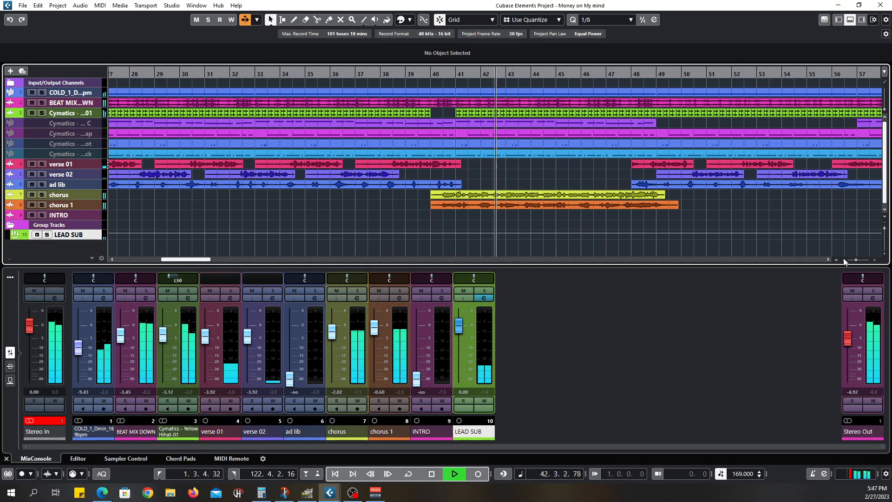
pyautogui.click(843, 260)
pyautogui.click(843, 260)
pyautogui.click(843, 260)
pyautogui.click(843, 259)
pyautogui.click(844, 260)
pyautogui.click(843, 260)
pyautogui.click(843, 260)
pyautogui.click(844, 260)
pyautogui.click(843, 260)
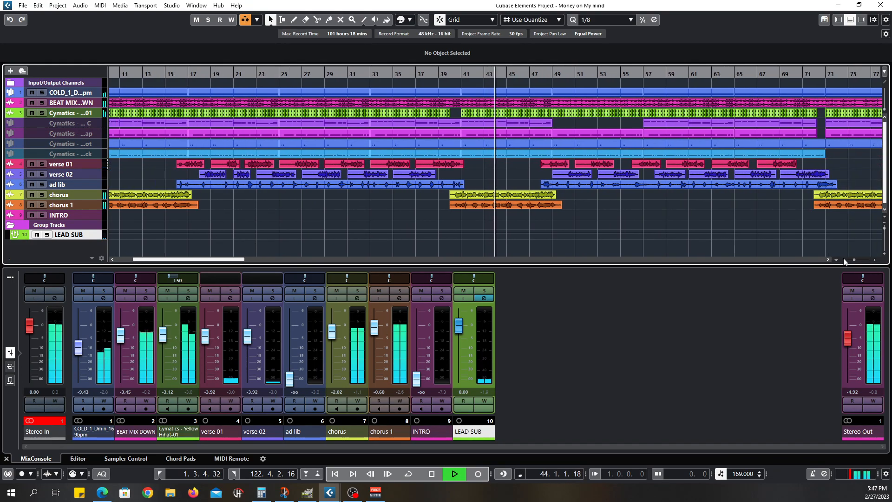
pyautogui.click(843, 260)
pyautogui.click(844, 260)
pyautogui.click(844, 260)
pyautogui.press('space')
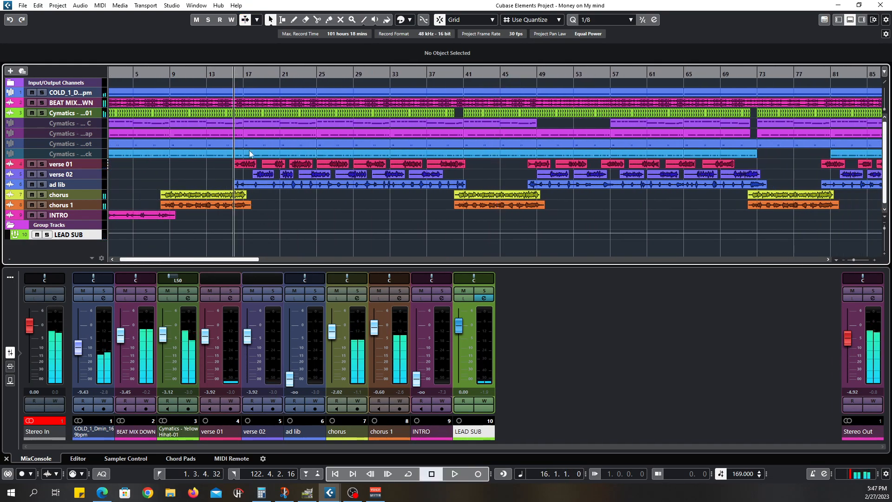
# - Replay the first verse, solo LEAD SUB, and open its channel settings to examine its EQ curve
pyautogui.press('space')
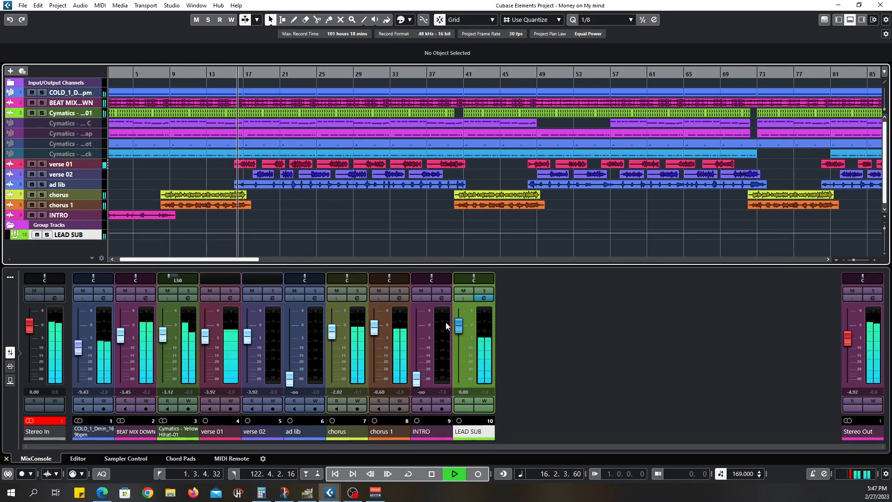
pyautogui.click(485, 292)
pyautogui.click(485, 298)
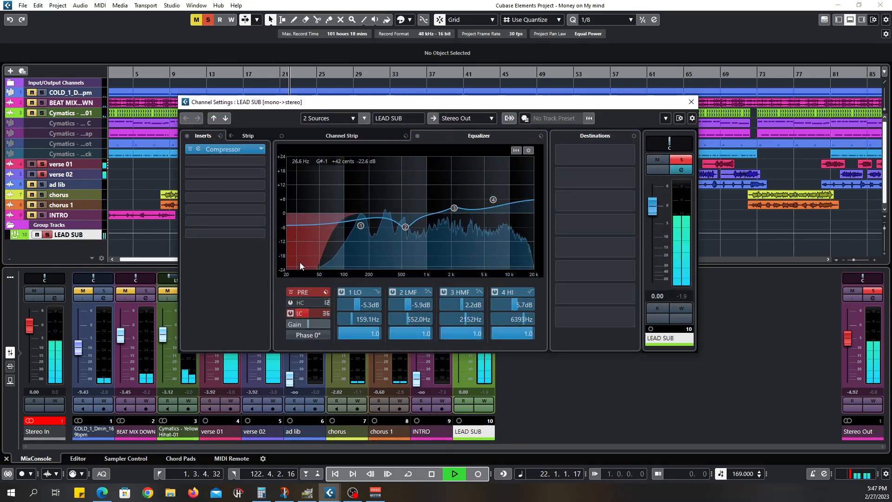
pyautogui.press('space')
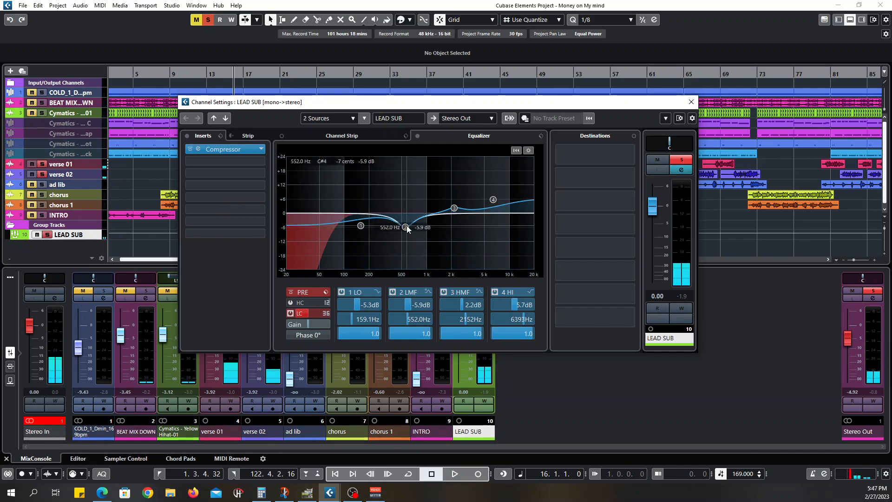
# - Set LEAD SUB EQ band 1 to -6.3 dB at 178.8 Hz and band 2 to -4.5 dB at 359.9 Hz, and move the Compressor to insert slot 2
pyautogui.press('space')
pyautogui.moveTo(406, 228)
pyautogui.mouseDown()
pyautogui.moveTo(427, 230)
pyautogui.moveTo(398, 227)
pyautogui.mouseUp()
pyautogui.moveTo(394, 227)
pyautogui.mouseDown()
pyautogui.moveTo(391, 248)
pyautogui.moveTo(392, 216)
pyautogui.moveTo(364, 232)
pyautogui.moveTo(390, 224)
pyautogui.mouseUp()
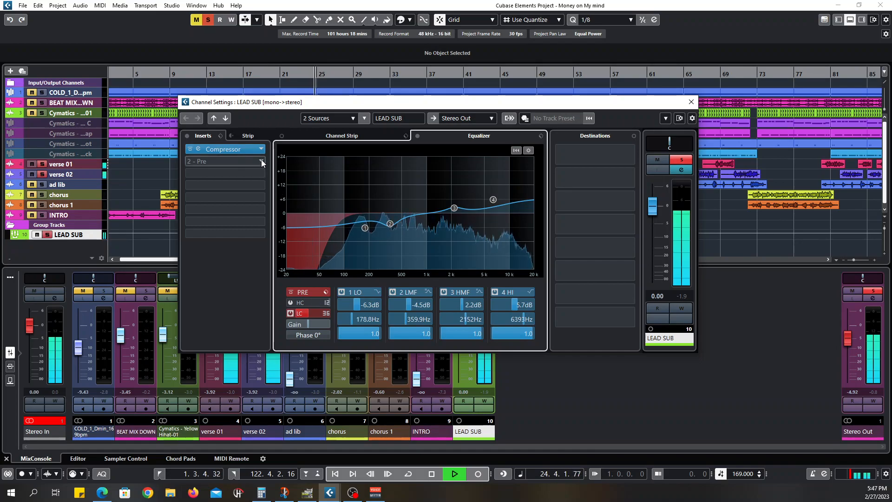
pyautogui.moveTo(238, 150); pyautogui.dragTo(236, 163)
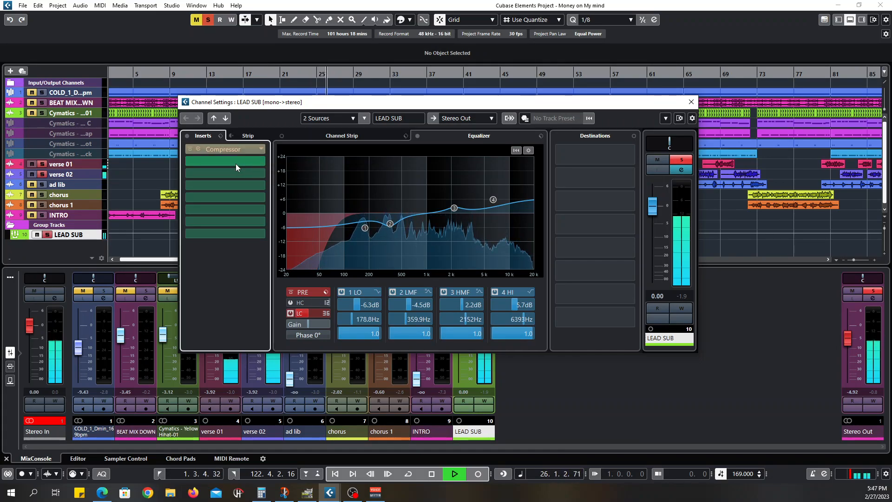
# - Try DJ-Eq in the first LEAD SUB insert slot, adjusting its bands and browsing its presets
pyautogui.click(260, 149)
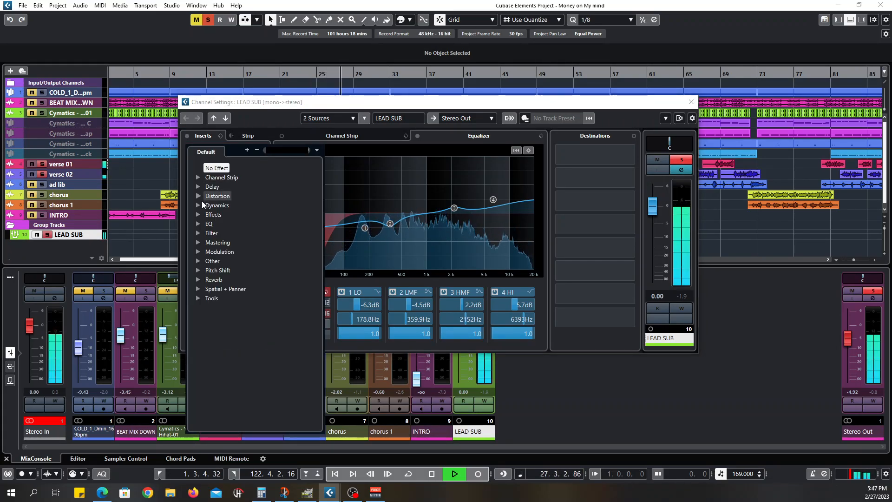
pyautogui.click(198, 223)
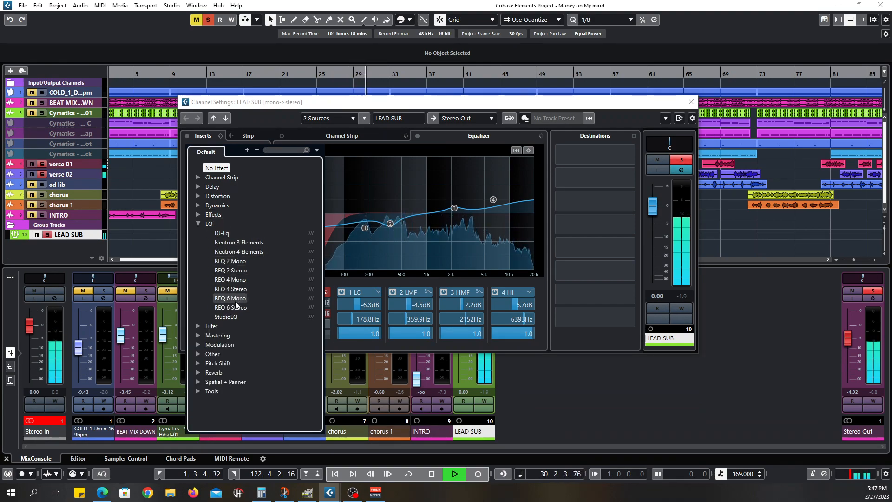
pyautogui.click(236, 233)
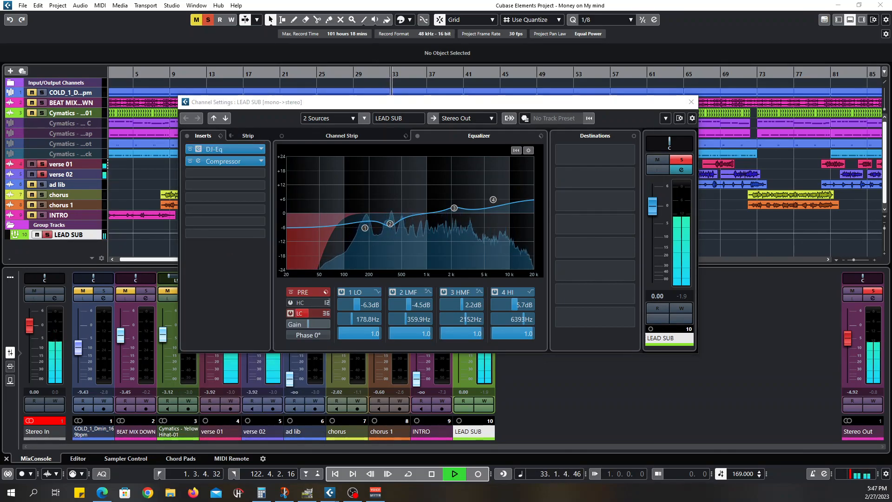
pyautogui.moveTo(343, 233)
pyautogui.mouseDown()
pyautogui.moveTo(334, 274)
pyautogui.moveTo(338, 223)
pyautogui.moveTo(332, 267)
pyautogui.moveTo(323, 243)
pyautogui.moveTo(334, 240)
pyautogui.mouseUp()
pyautogui.moveTo(427, 230); pyautogui.dragTo(353, 207)
pyautogui.click(333, 184)
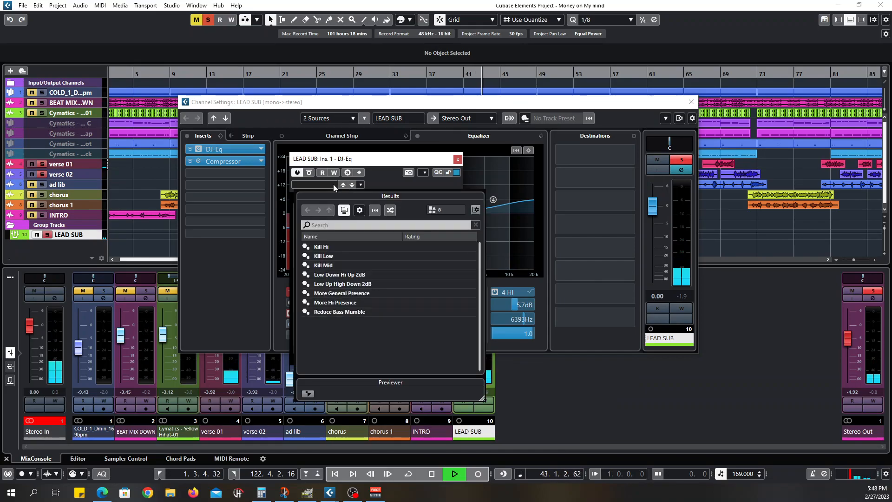
pyautogui.click(459, 165)
pyautogui.click(458, 161)
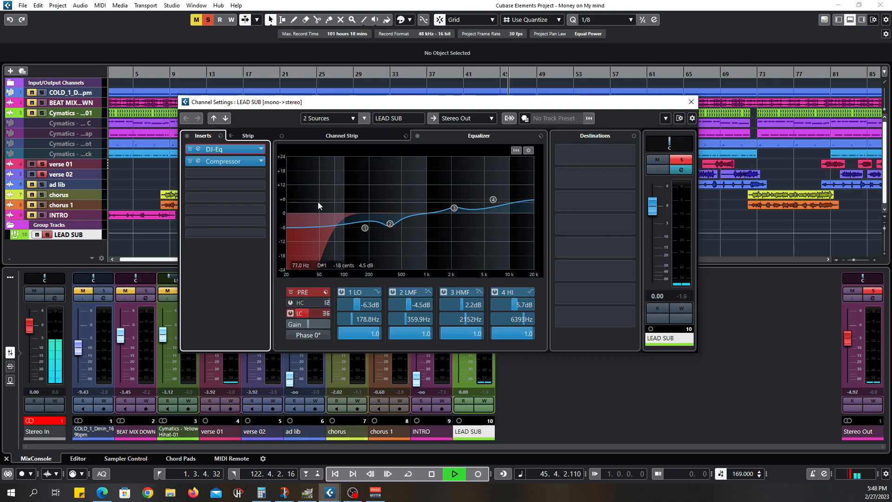
# - Replace DJ-Eq with StudioEQ in the first LEAD SUB insert slot and stop playback
pyautogui.click(261, 149)
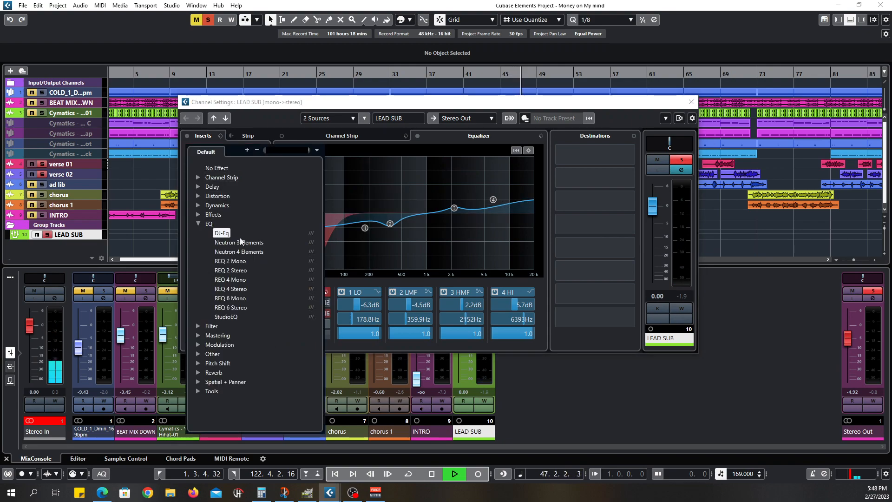
pyautogui.click(232, 321)
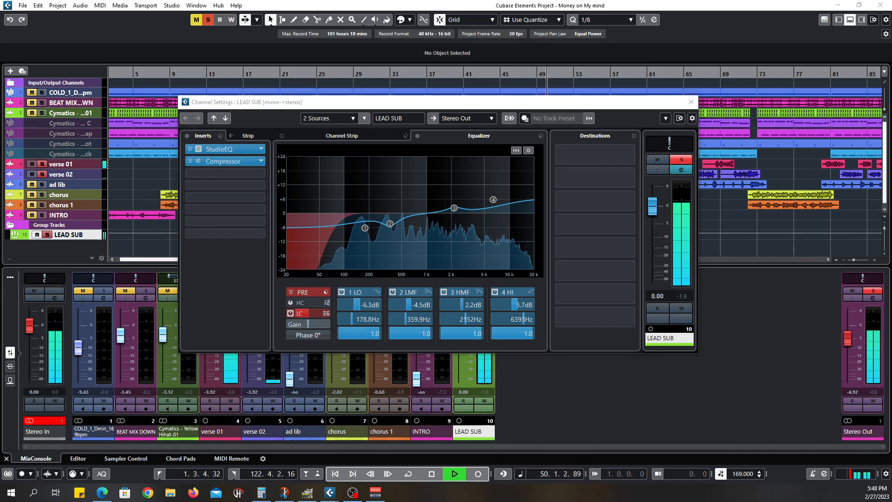
pyautogui.press('space')
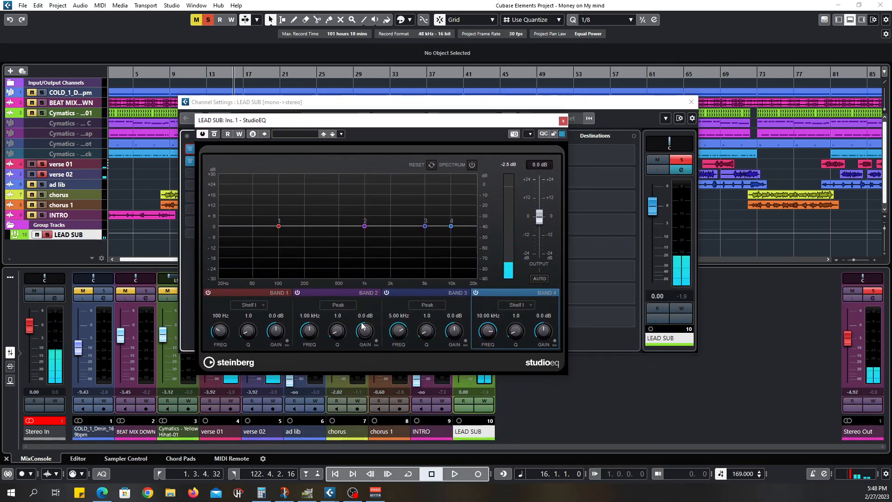
# - Replay the verse and cut StudioEQ band 2 by 5.6 dB at 762 Hz
pyautogui.click(298, 293)
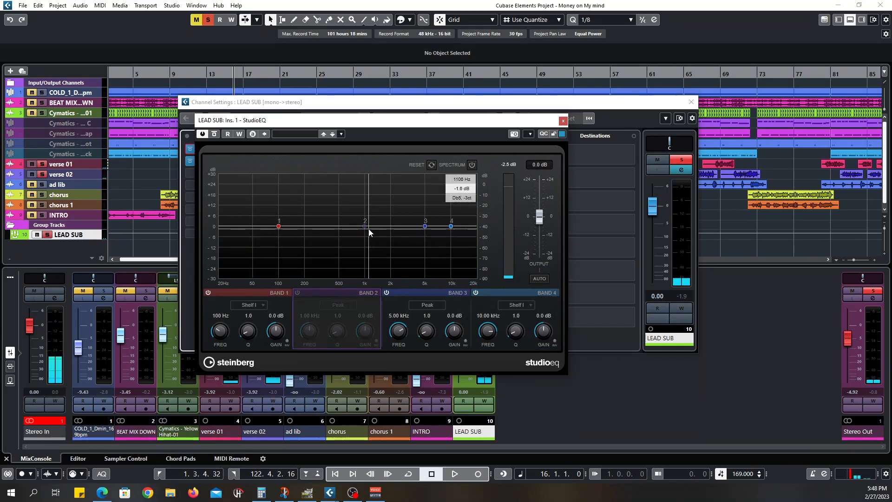
pyautogui.click(297, 293)
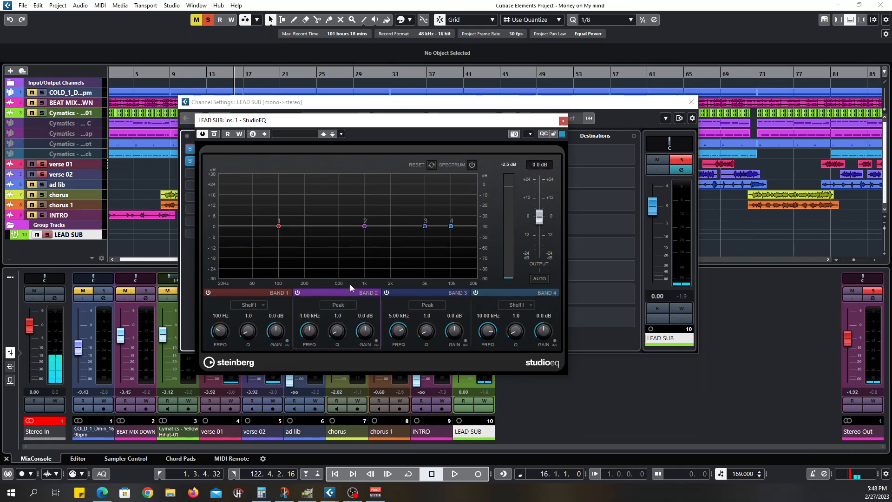
pyautogui.press('space')
pyautogui.moveTo(365, 227)
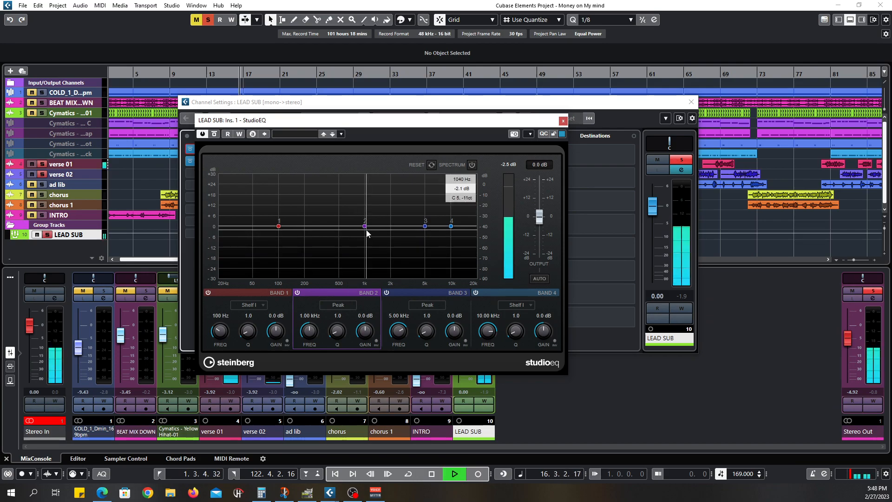
pyautogui.moveTo(364, 227)
pyautogui.mouseDown()
pyautogui.moveTo(355, 251)
pyautogui.moveTo(355, 238)
pyautogui.mouseUp()
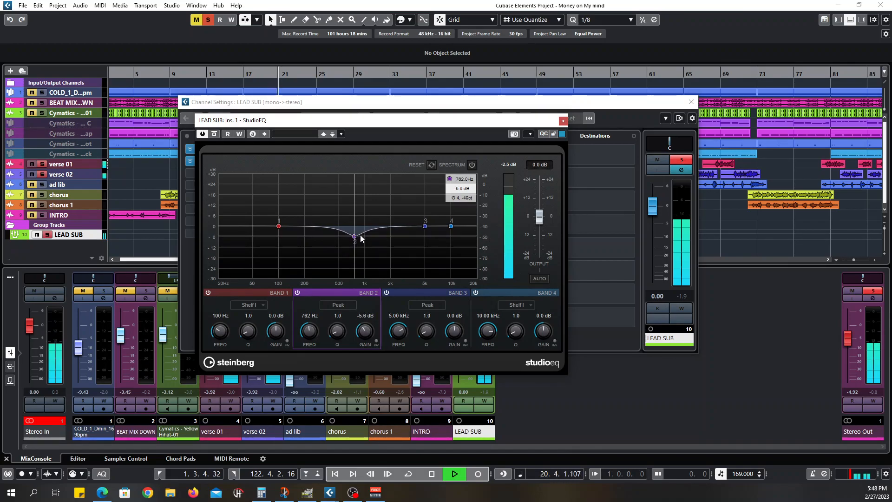
# - Boost StudioEQ band 3 by 2.7 dB at 4.67 kHz, close the plug-in, and unsolo LEAD SUB
pyautogui.moveTo(425, 226); pyautogui.dragTo(423, 222)
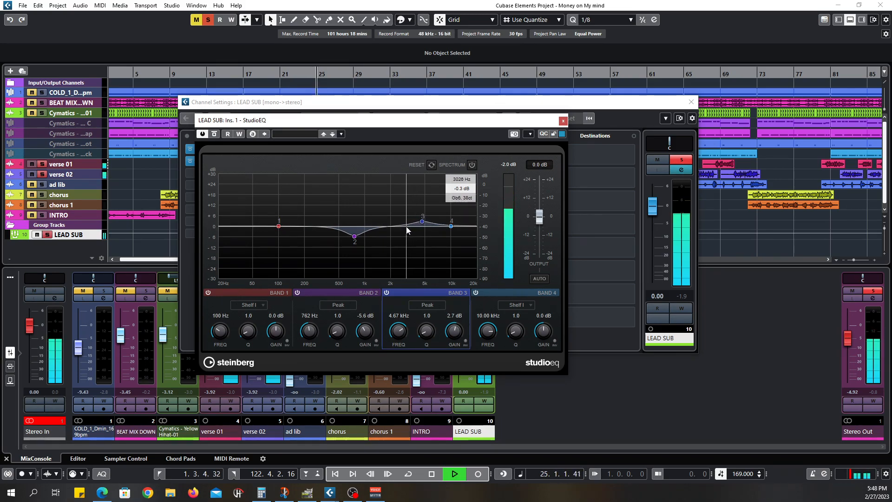
pyautogui.click(563, 122)
pyautogui.click(677, 161)
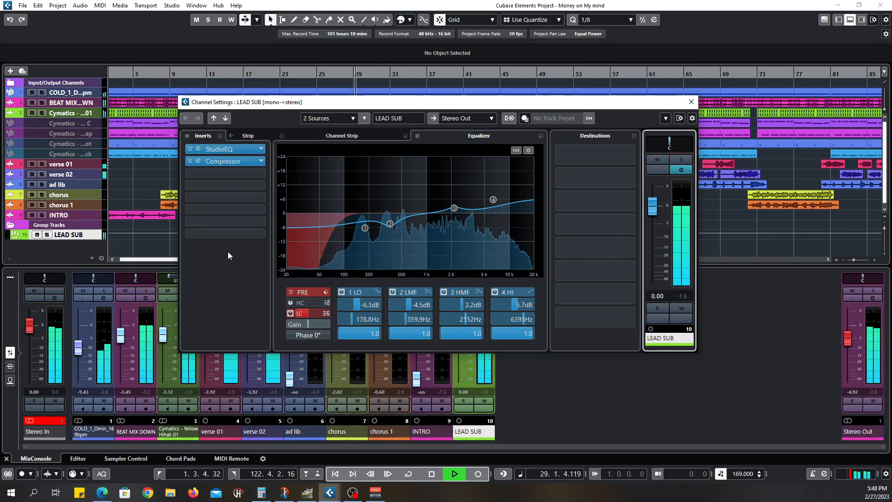
# - Review the Compressor settings in the second LEAD SUB insert slot and stop playback
pyautogui.click(237, 162)
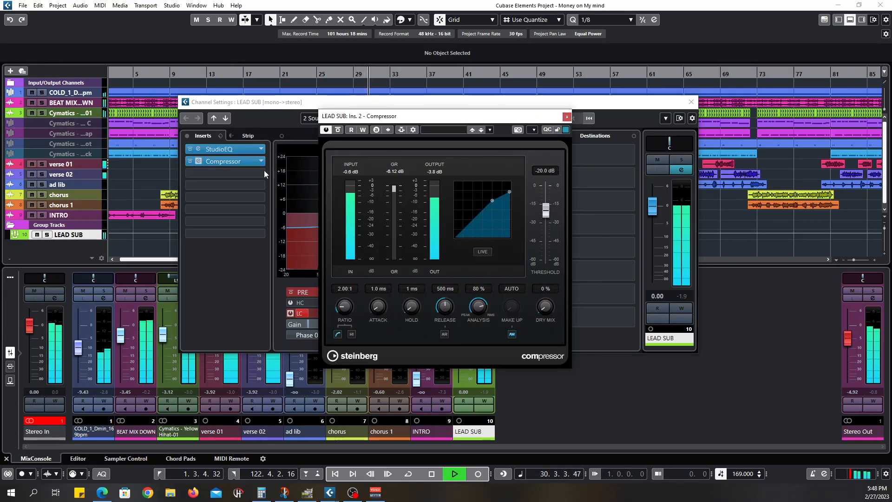
pyautogui.click(567, 117)
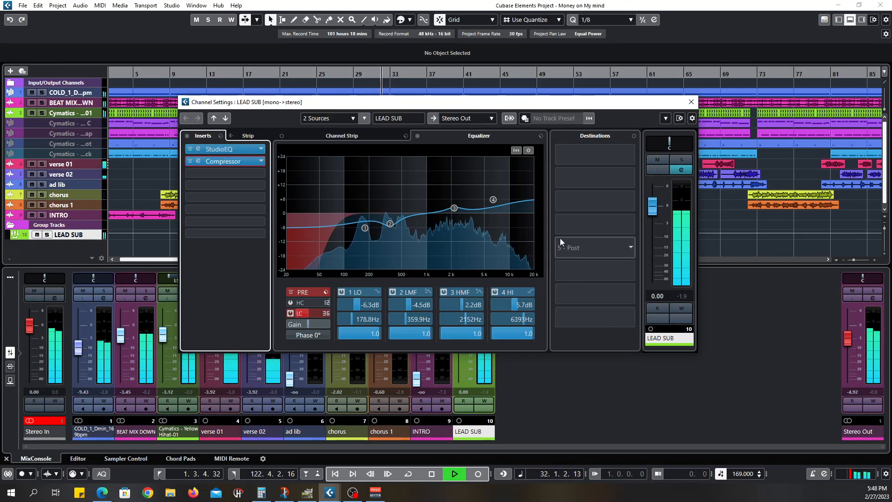
pyautogui.press('space')
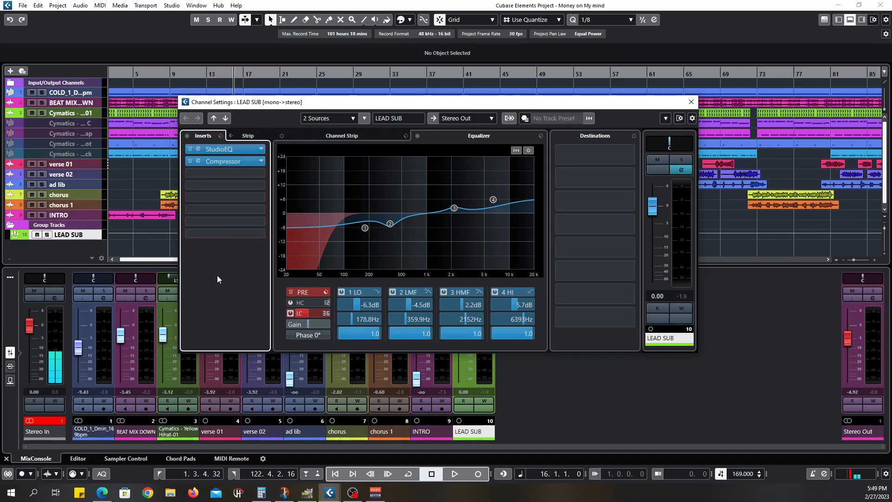
# - Replay the verse and add the Limiter dynamics effect to the third LEAD SUB insert slot
pyautogui.press('space')
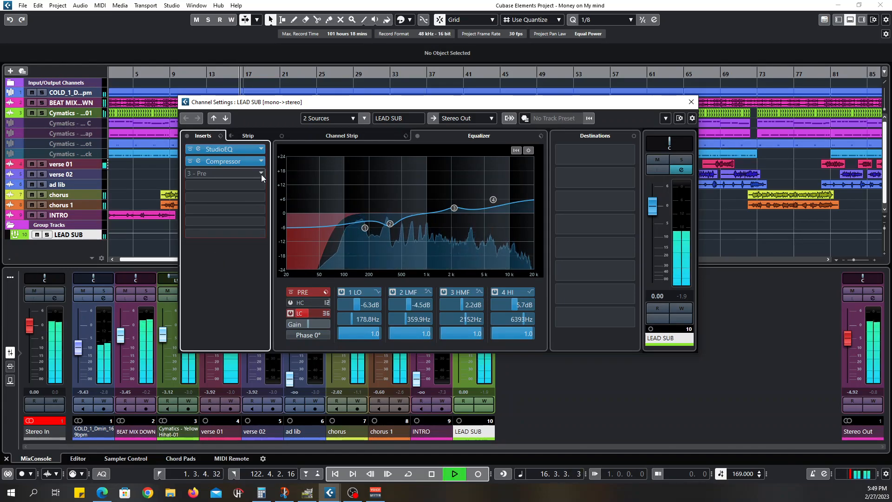
pyautogui.click(261, 173)
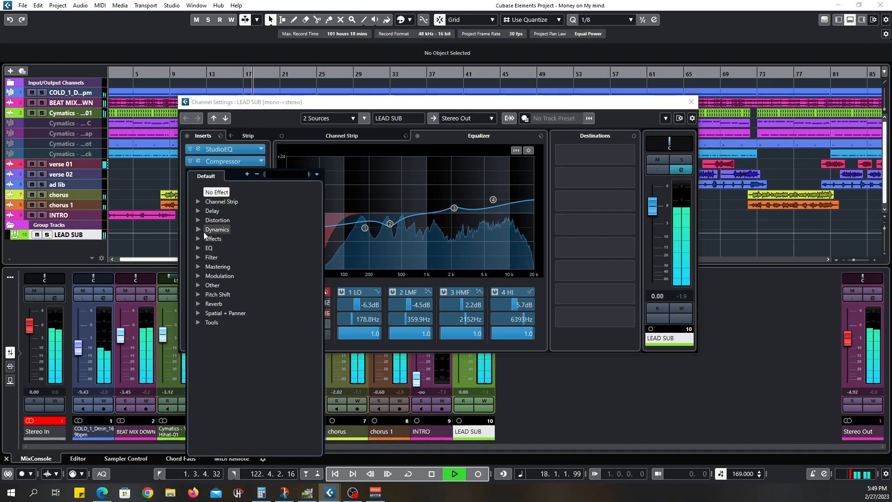
pyautogui.click(199, 230)
pyautogui.click(219, 303)
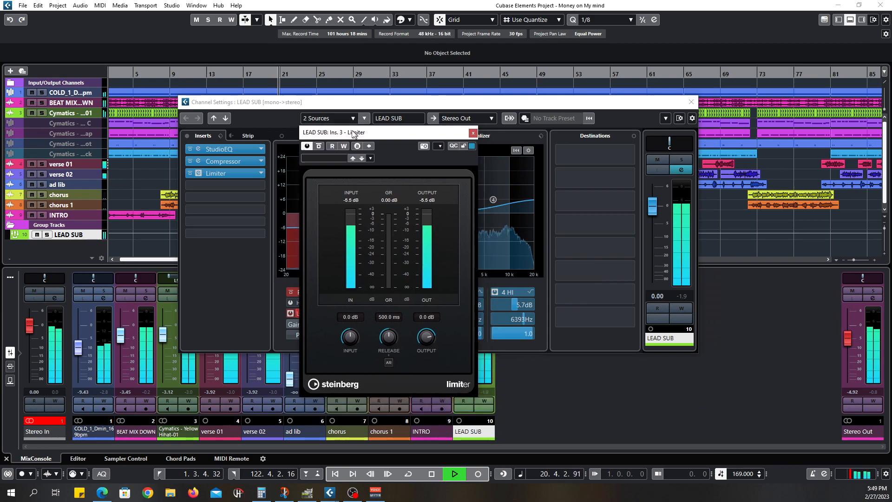
# - Set the LEAD SUB Limiter's input to 6.5 dB and output to -3.0 dB, and close the channel settings
pyautogui.press('space')
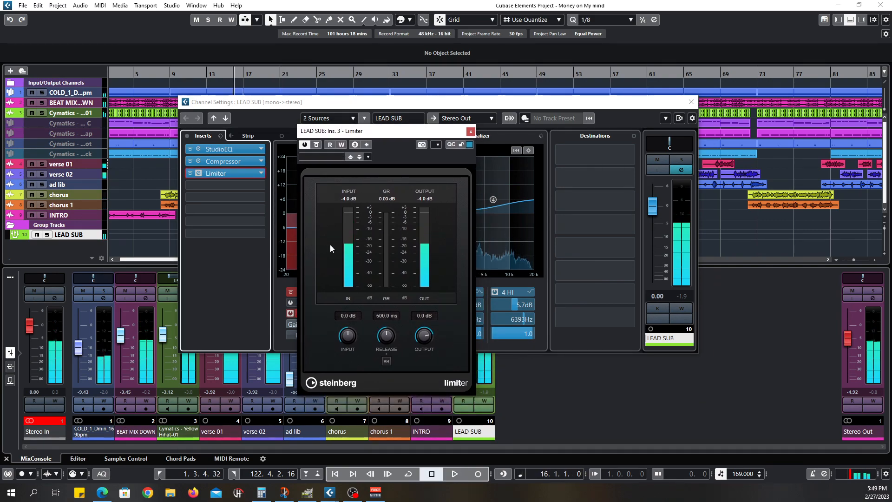
pyautogui.press('space')
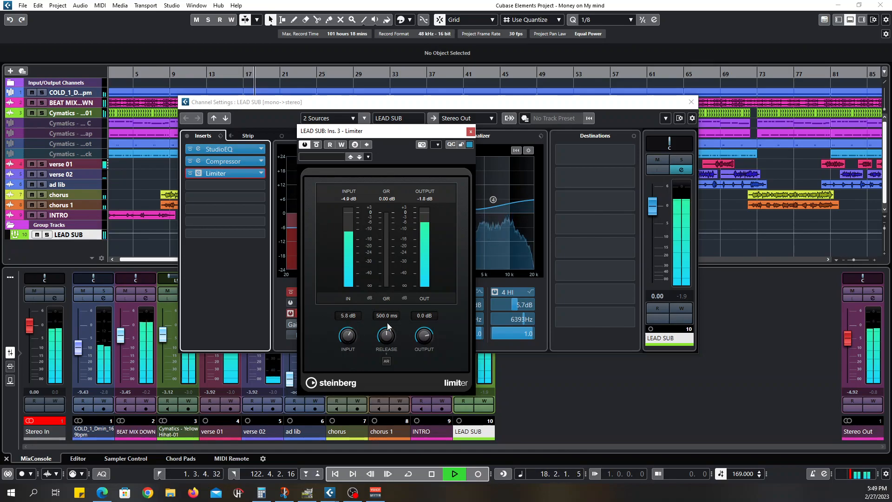
pyautogui.moveTo(347, 332); pyautogui.dragTo(349, 336)
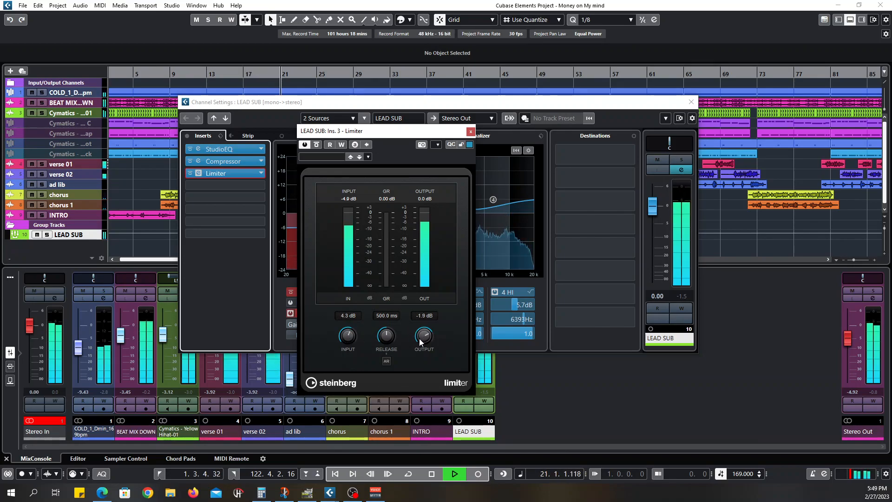
pyautogui.moveTo(418, 341); pyautogui.dragTo(413, 344)
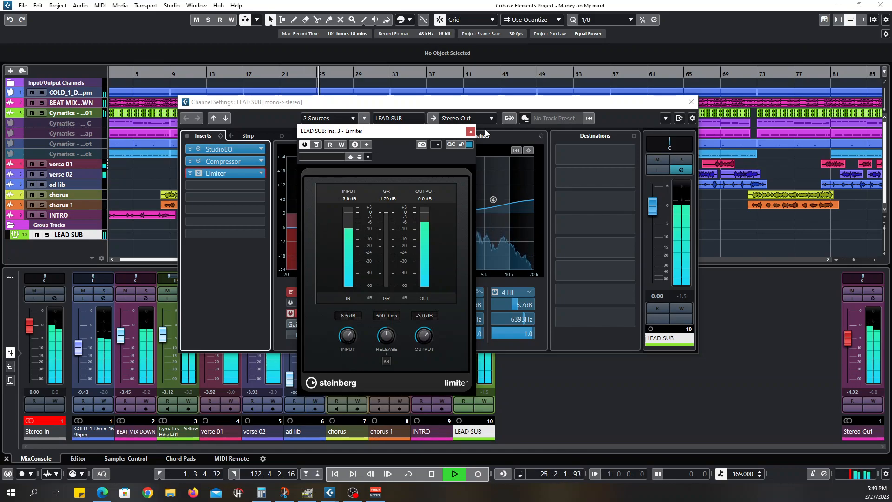
pyautogui.click(471, 131)
pyautogui.click(691, 102)
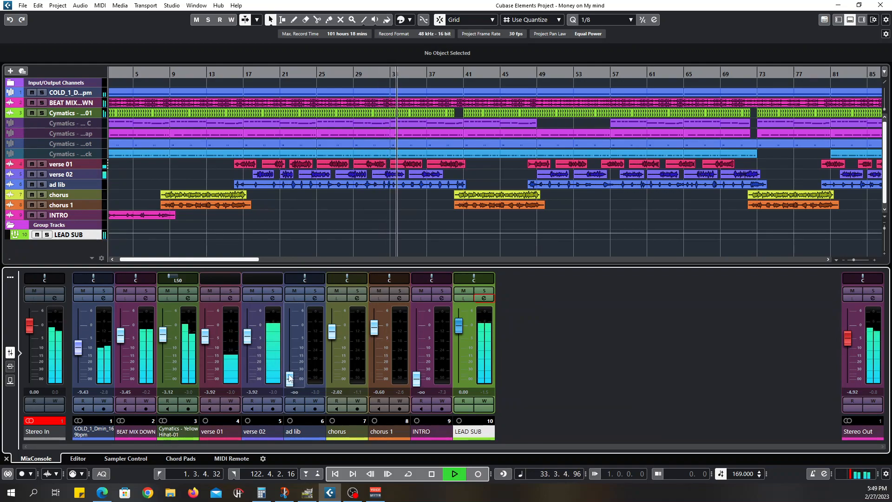
# - Raise the ad lib channel's fader to -4.59 dB while replaying the verse
pyautogui.press('space')
pyautogui.moveTo(289, 381); pyautogui.dragTo(289, 347)
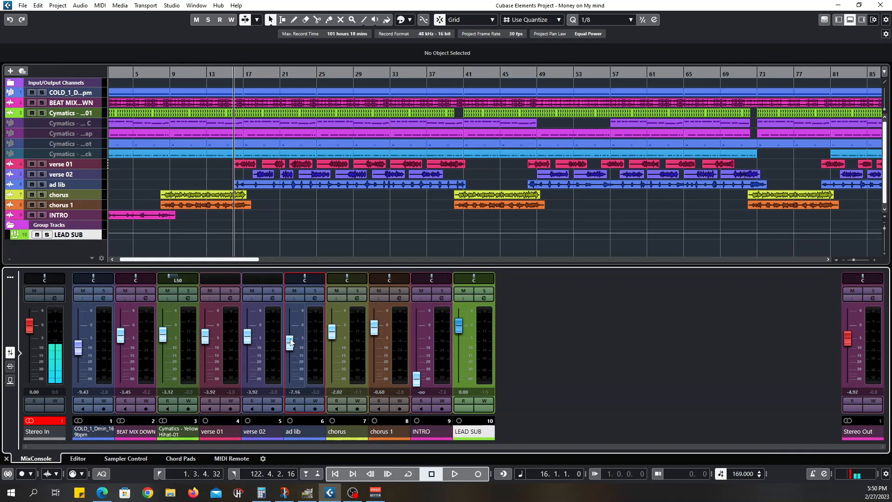
pyautogui.press('space')
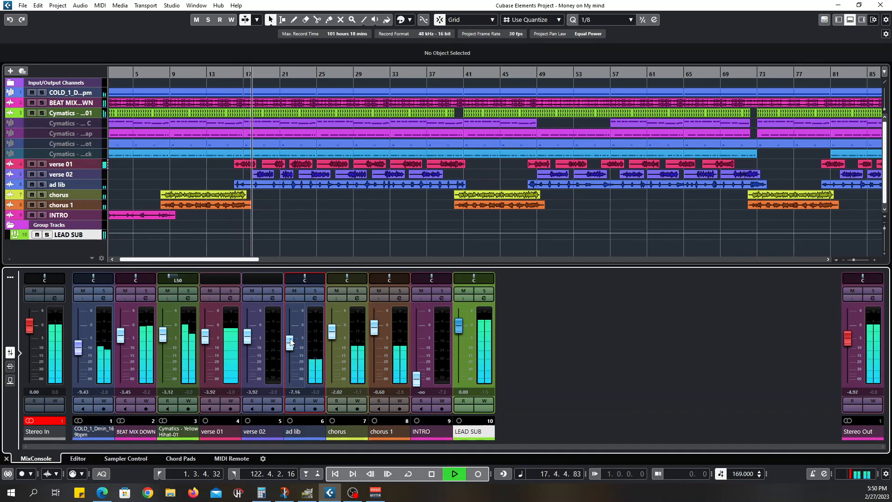
pyautogui.moveTo(291, 342); pyautogui.dragTo(290, 338)
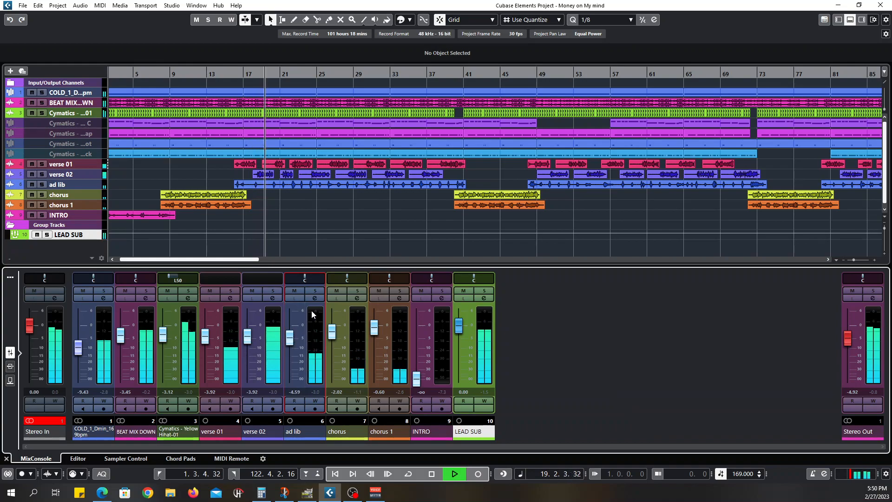
# - Load the Phoneline equalizer preset on the ad lib channel
pyautogui.click(315, 298)
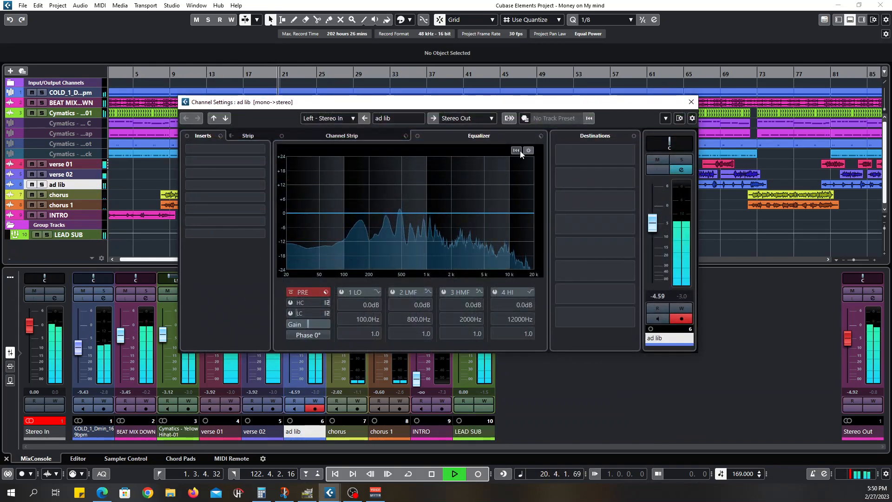
pyautogui.click(541, 135)
pyautogui.click(569, 148)
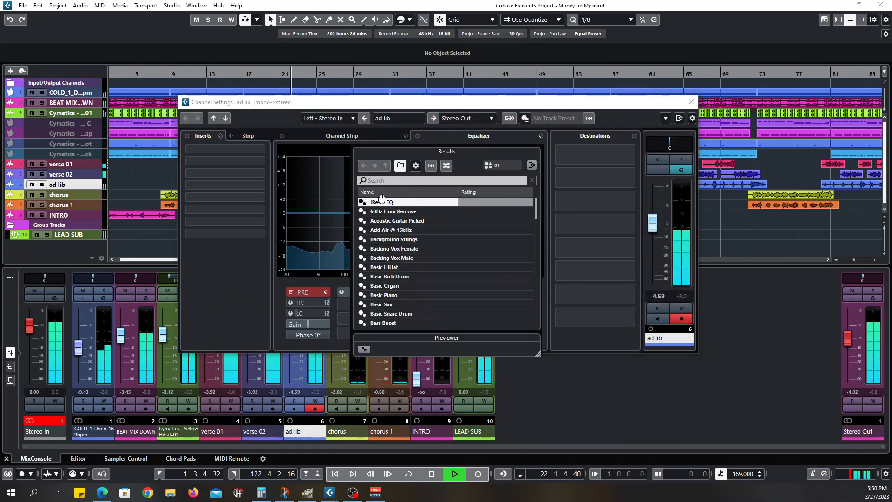
pyautogui.scroll(-5, 415, 274)
pyautogui.scroll(-15, 414, 274)
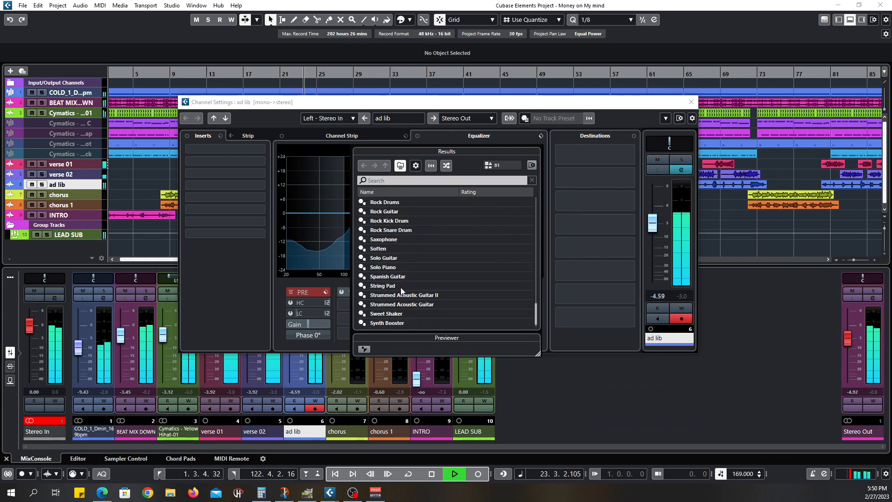
pyautogui.scroll(5, 401, 290)
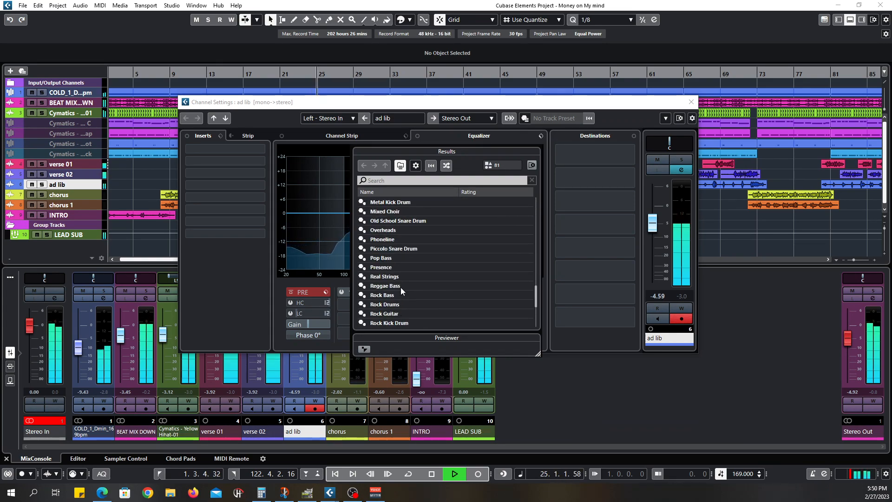
pyautogui.scroll(-5, 414, 256)
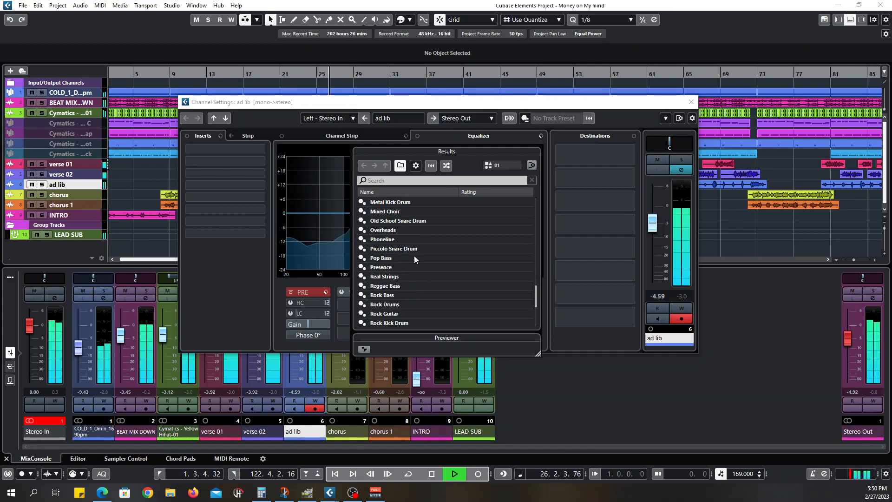
pyautogui.scroll(5, 414, 255)
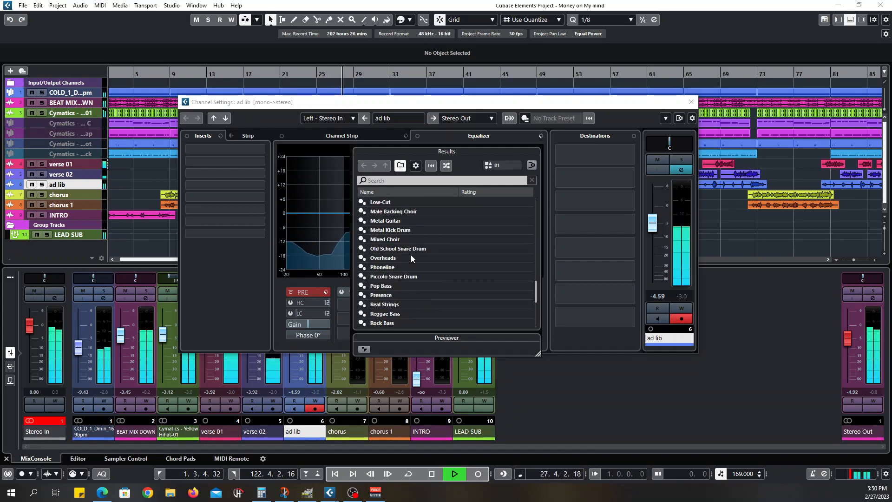
pyautogui.doubleClick(383, 268)
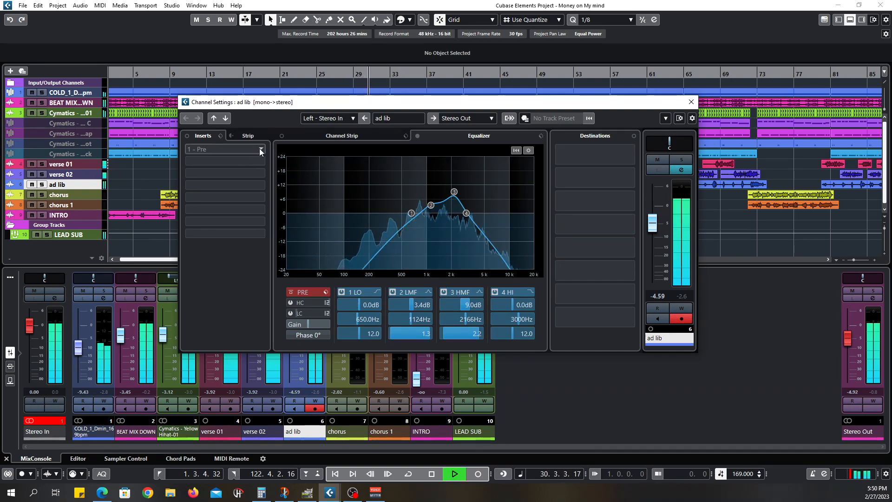
# - Add the Compressor dynamics effect to the first insert slot of the ad lib channel
pyautogui.click(253, 149)
pyautogui.click(203, 205)
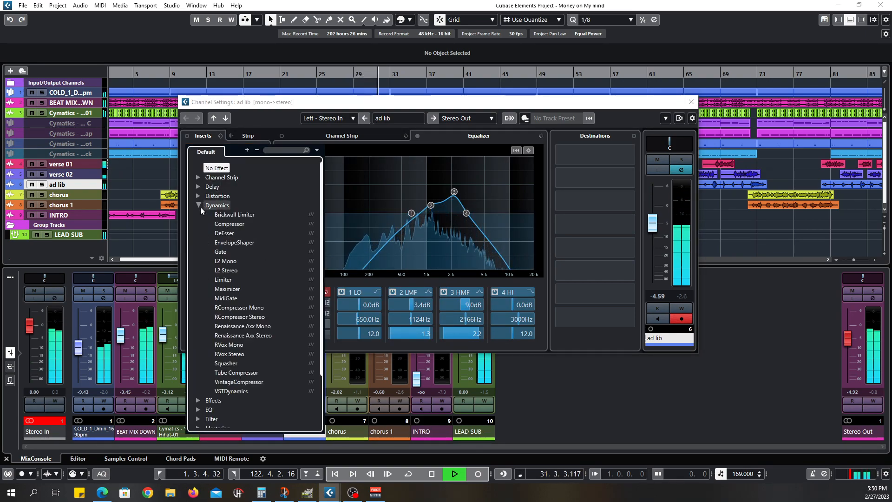
pyautogui.click(220, 228)
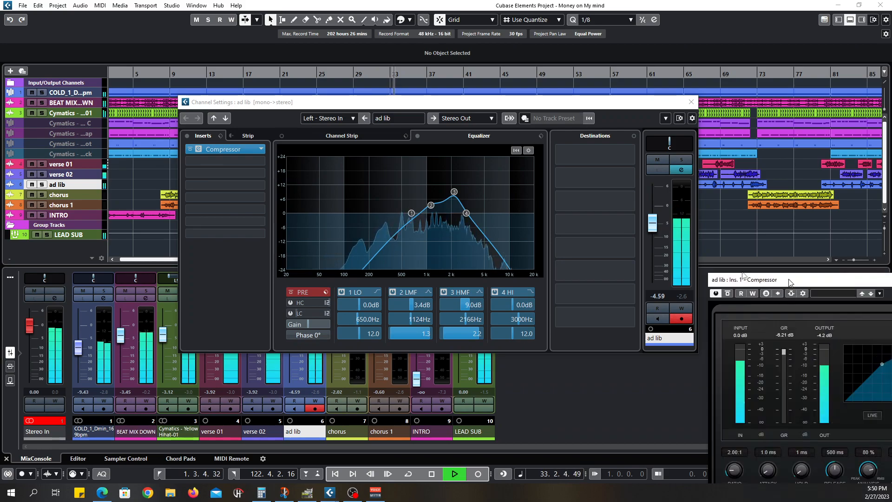
# - Set the ad lib Compressor's threshold to -29.3 dB and manual make-up gain to 9.1 dB, and close the channel settings
pyautogui.moveTo(486, 211); pyautogui.dragTo(486, 221)
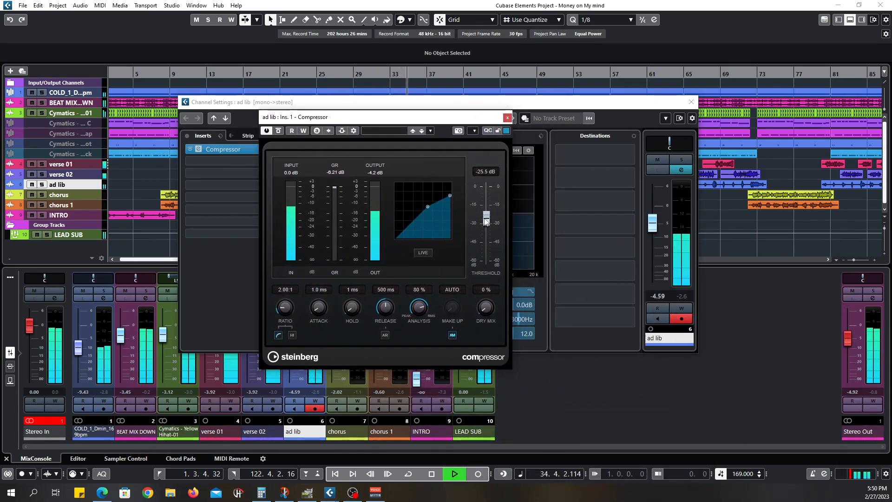
pyautogui.click(449, 335)
pyautogui.moveTo(442, 302); pyautogui.dragTo(438, 272)
pyautogui.press('space')
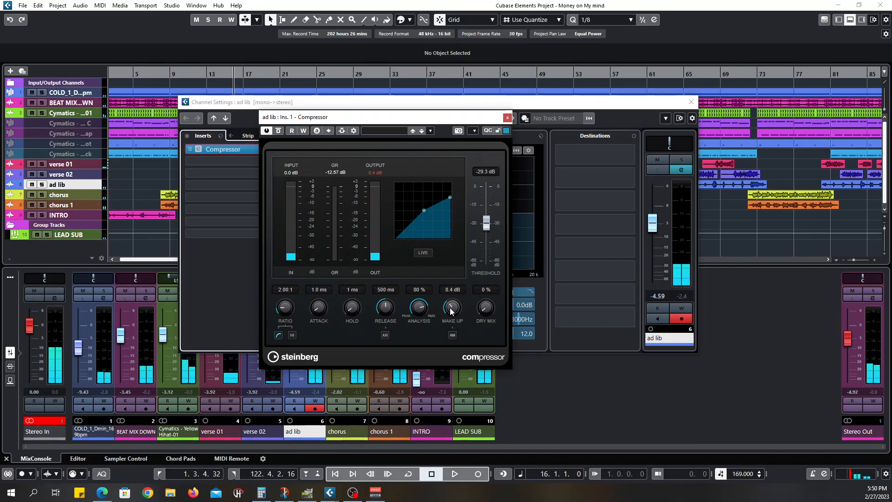
pyautogui.press('space')
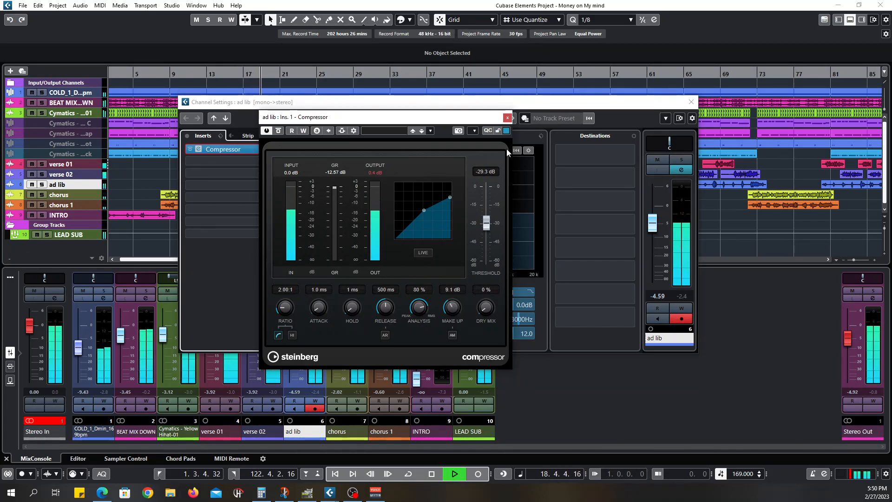
pyautogui.click(507, 117)
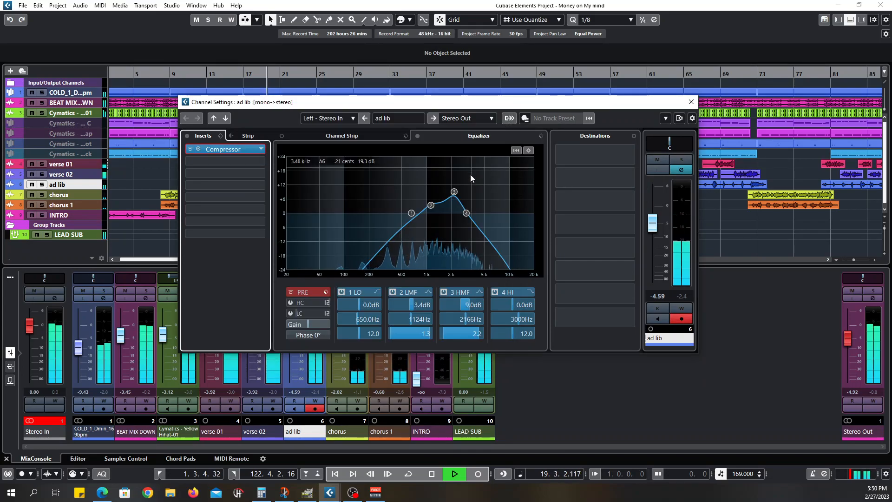
pyautogui.click(691, 102)
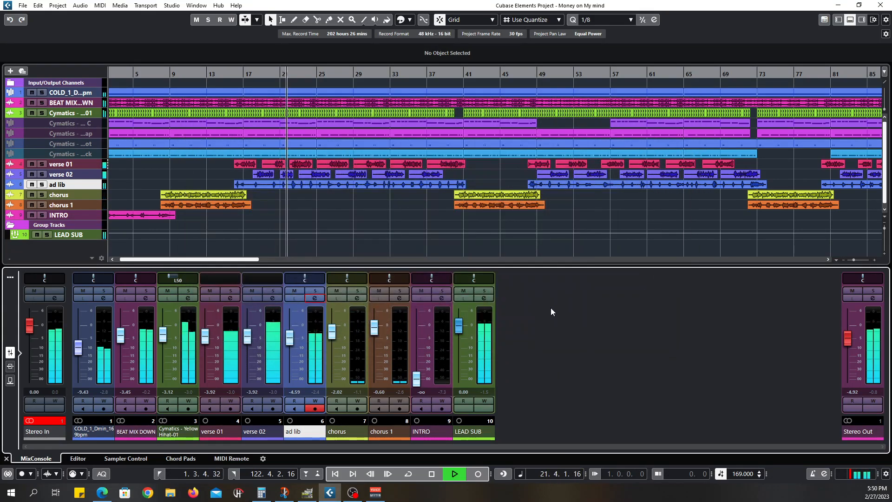
# - Stop playback and add a stereo RoomWorks effect track named REVERB, routed to Stereo Out
pyautogui.press('space')
pyautogui.rightClick(546, 323)
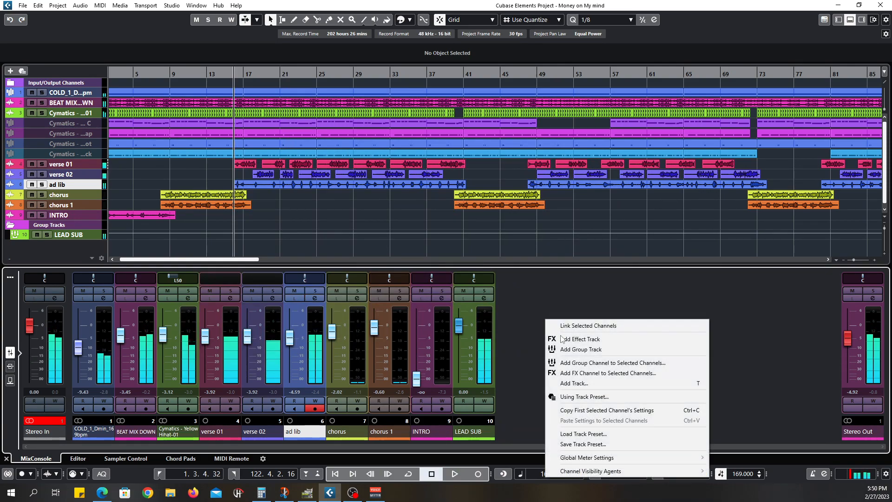
pyautogui.click(592, 339)
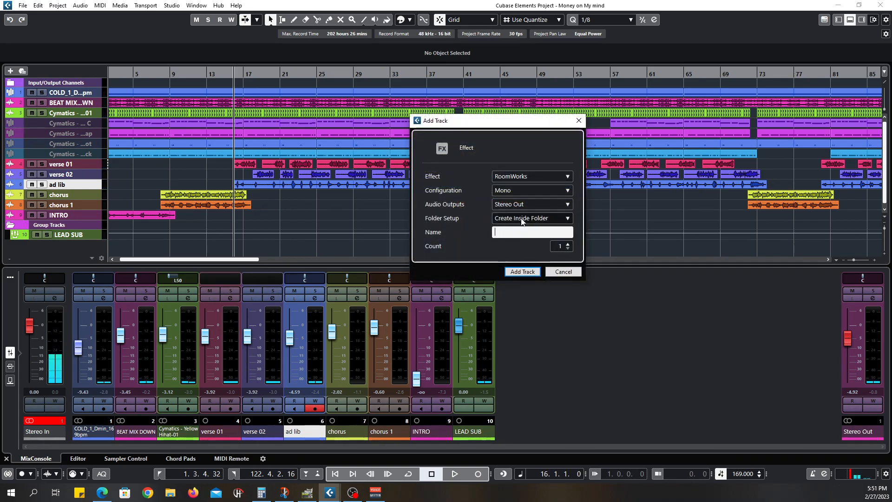
pyautogui.write('REVERB')
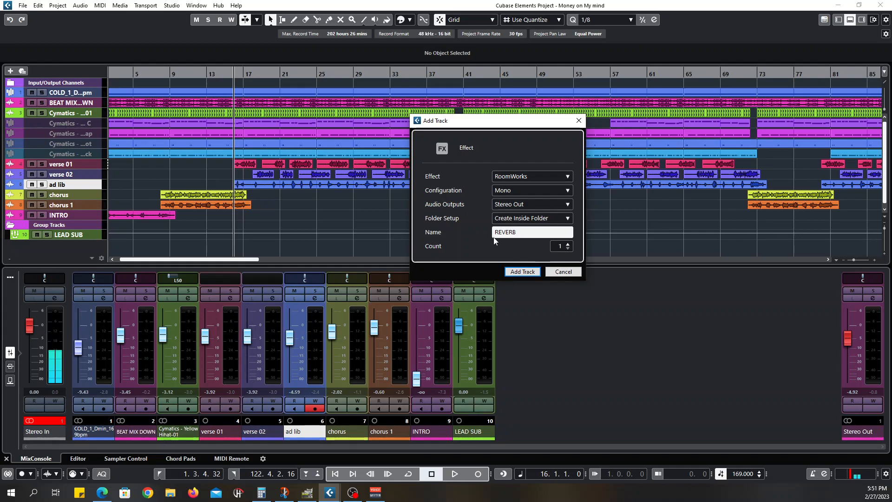
pyautogui.click(539, 187)
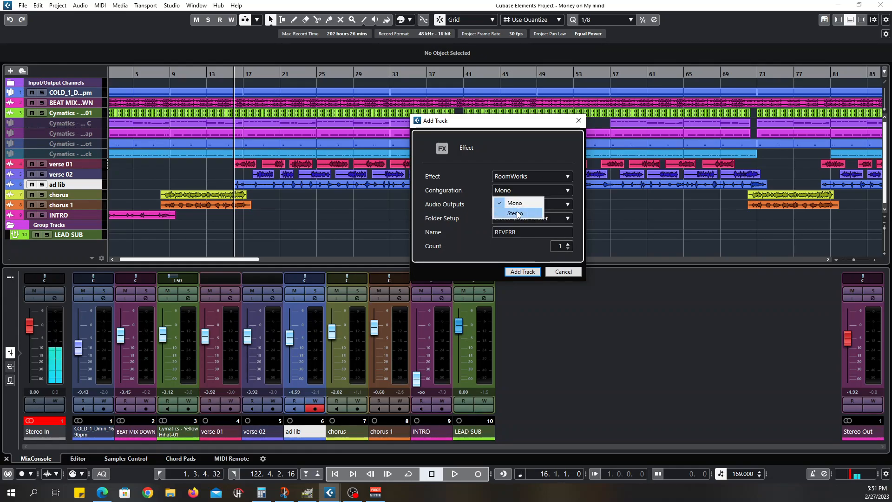
pyautogui.click(517, 214)
pyautogui.click(523, 272)
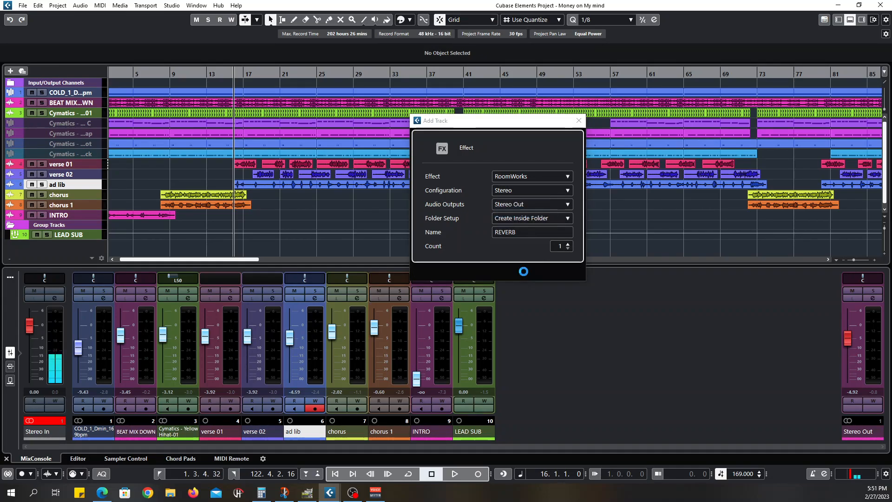
# - Load the Plate Vintage preset in the REVERB track's RoomWorks effect and close the effect editor
pyautogui.moveTo(514, 260); pyautogui.dragTo(420, 73)
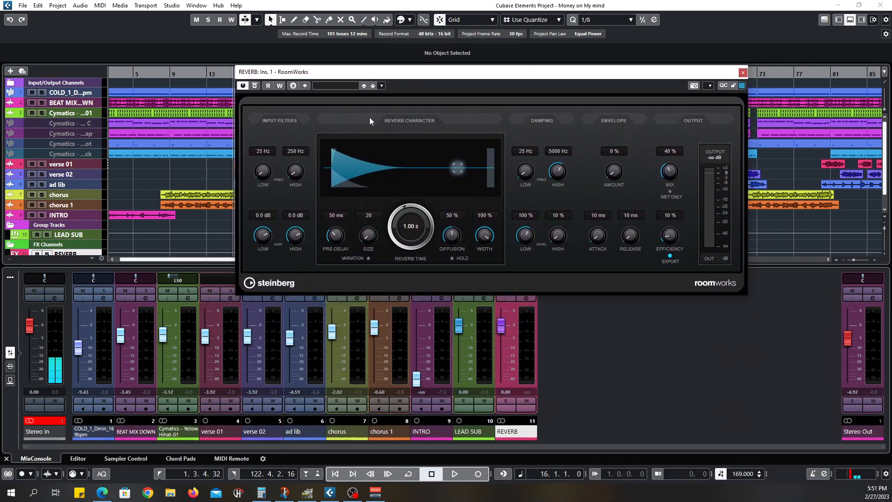
pyautogui.click(336, 88)
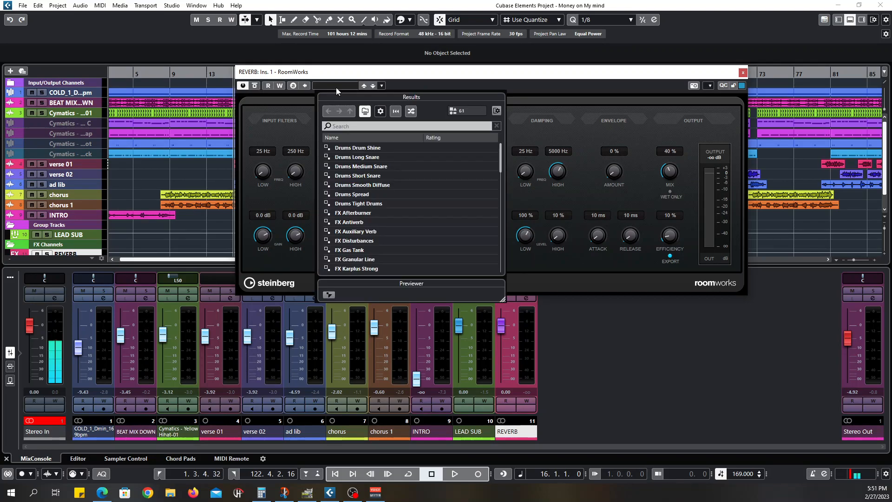
pyautogui.scroll(-1, 368, 229)
pyautogui.scroll(-2, 369, 229)
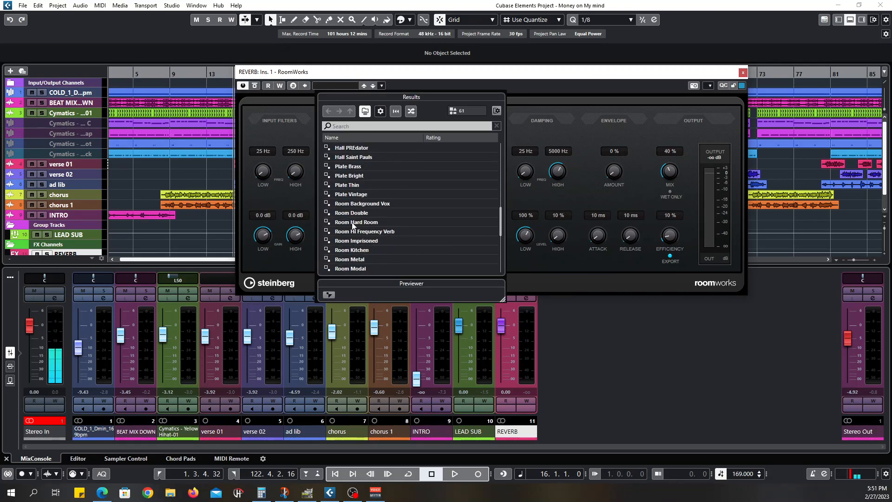
pyautogui.scroll(2, 351, 197)
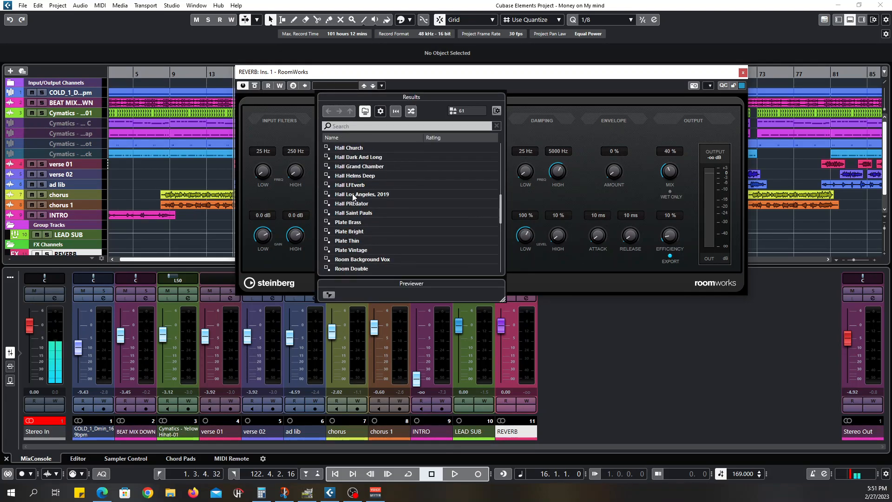
pyautogui.scroll(-7, 378, 211)
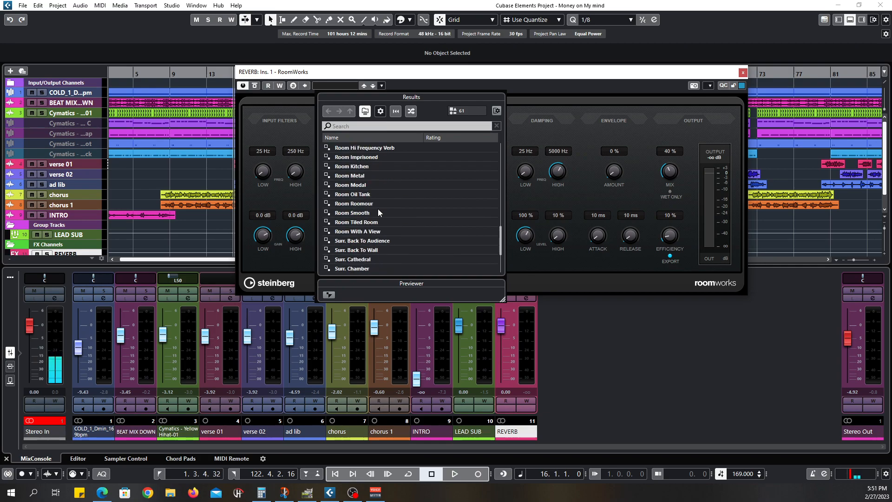
pyautogui.scroll(6, 377, 209)
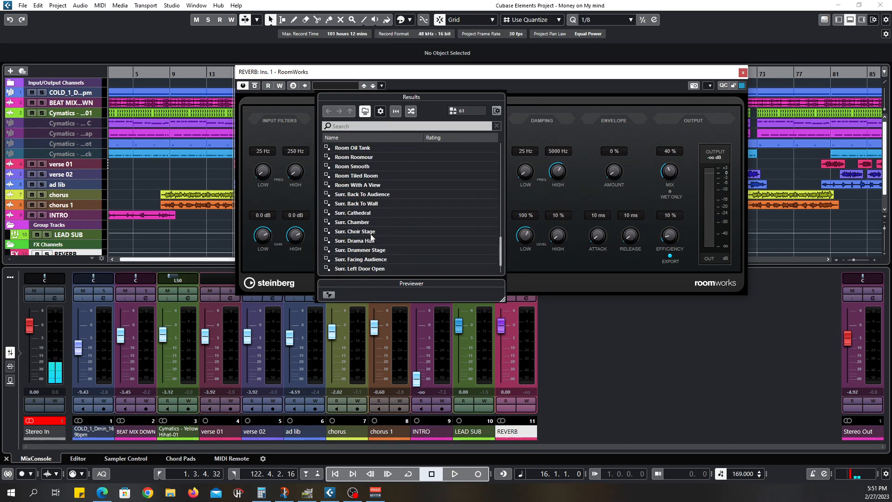
pyautogui.doubleClick(350, 204)
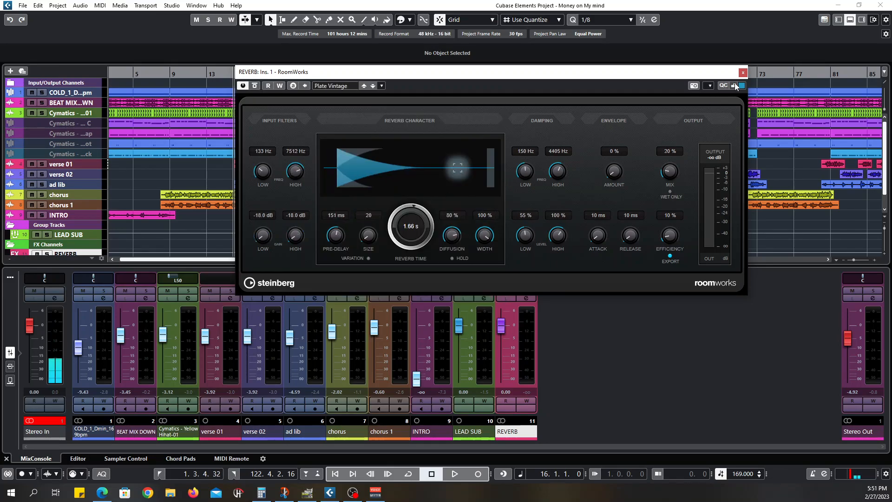
pyautogui.click(743, 73)
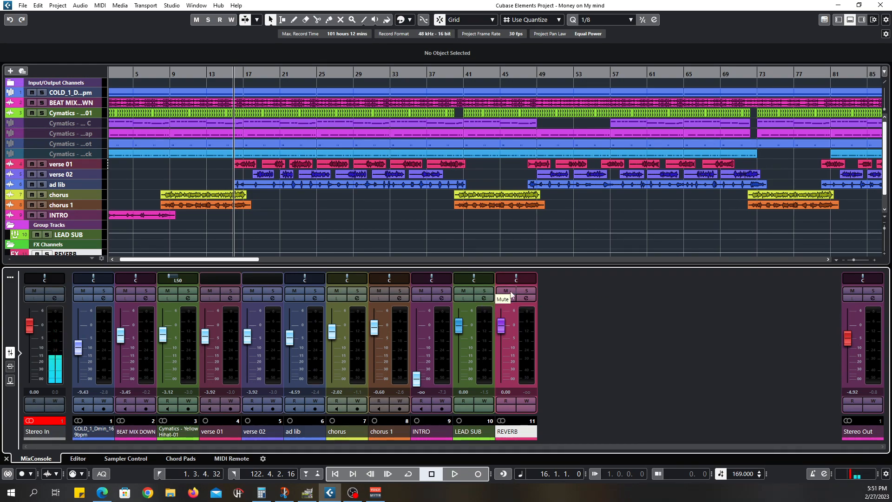
# - Solo LEAD SUB during playback, add a send to REVERB at -24.4 dB, and clear the solo
pyautogui.click(484, 290)
pyautogui.click(484, 298)
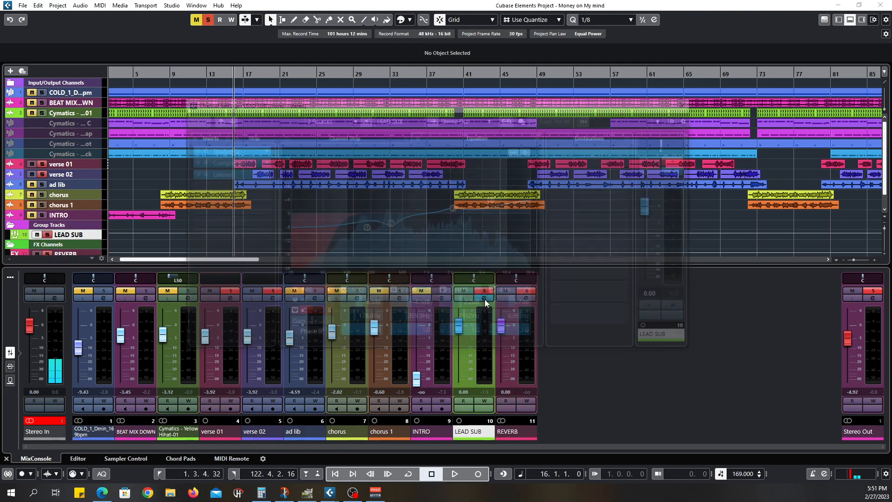
pyautogui.press('space')
pyautogui.click(625, 155)
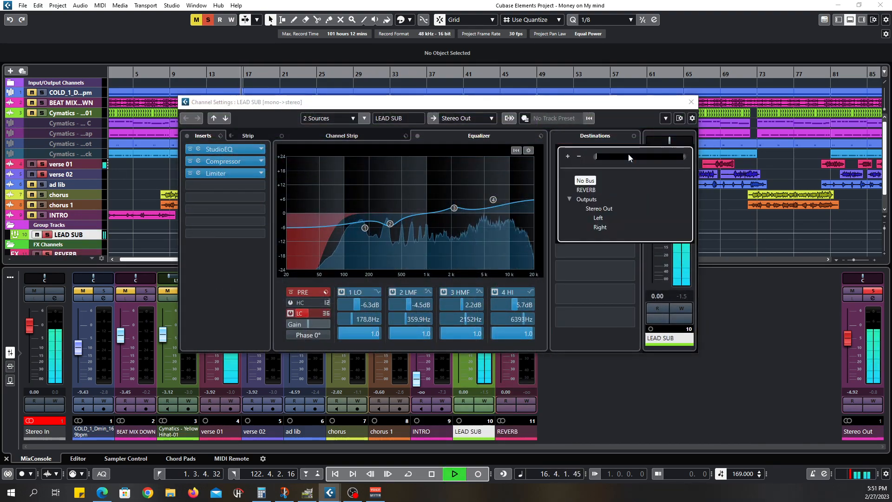
pyautogui.click(586, 167)
pyautogui.moveTo(607, 160); pyautogui.dragTo(498, 162)
pyautogui.moveTo(557, 156); pyautogui.dragTo(586, 160)
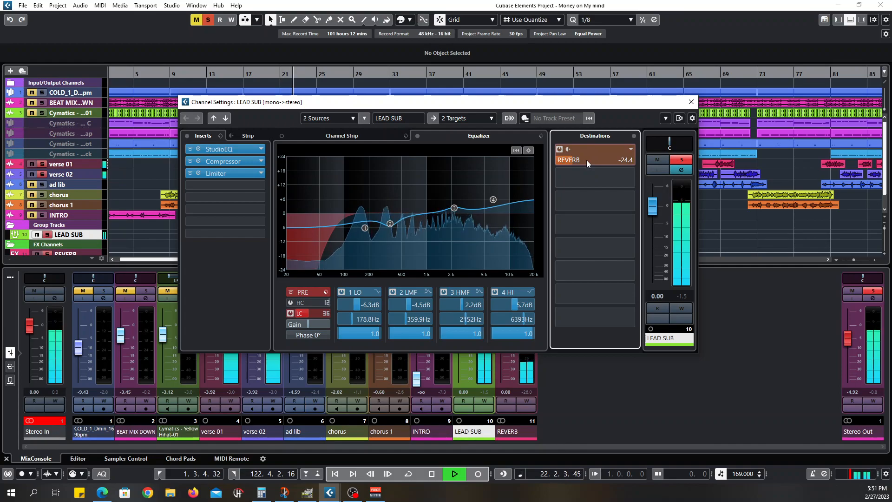
pyautogui.press('space')
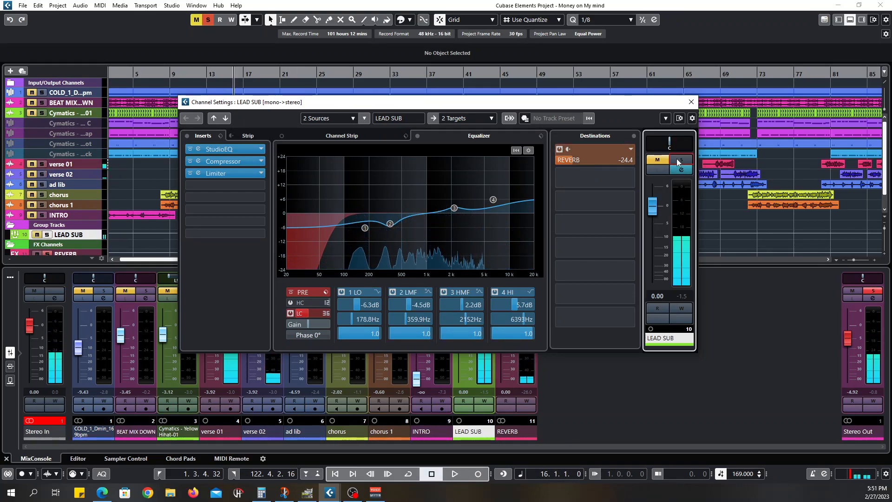
pyautogui.moveTo(628, 110); pyautogui.dragTo(747, 32)
pyautogui.click(526, 291)
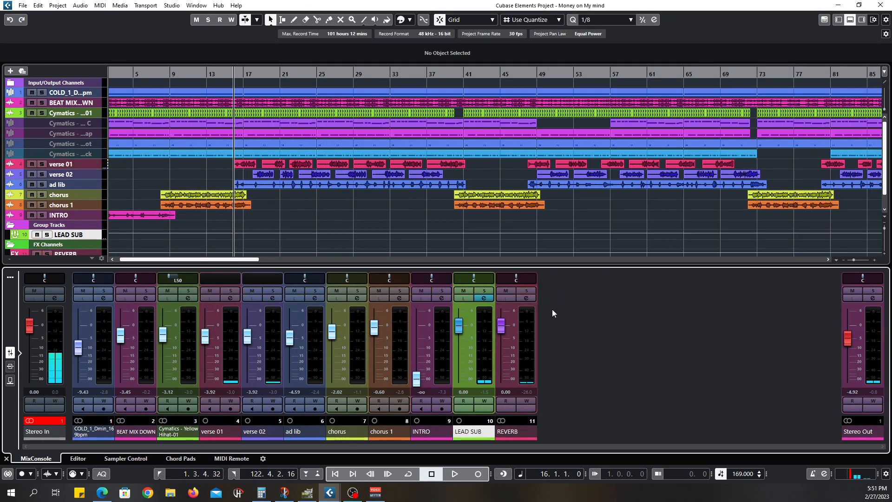
# - Set the LEAD SUB send to REVERB to -18.4 dB while the full mix plays, and replay the mix
pyautogui.press('space')
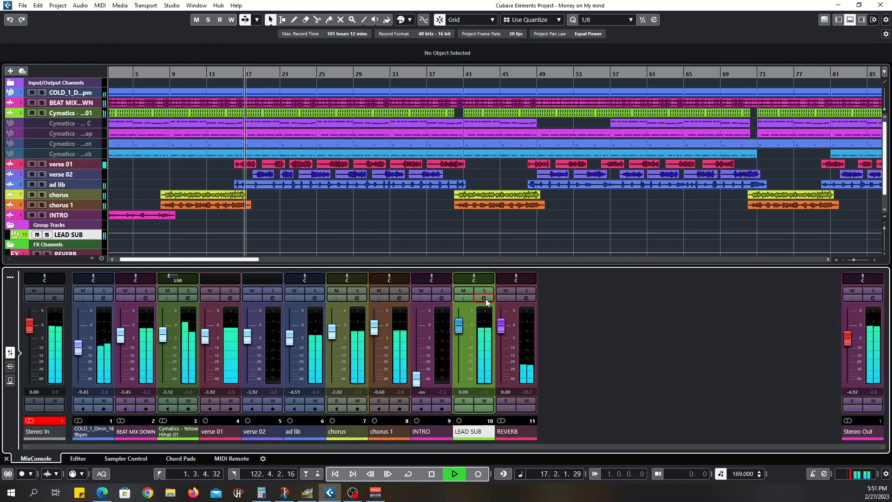
pyautogui.click(486, 300)
pyautogui.moveTo(692, 80); pyautogui.dragTo(705, 80)
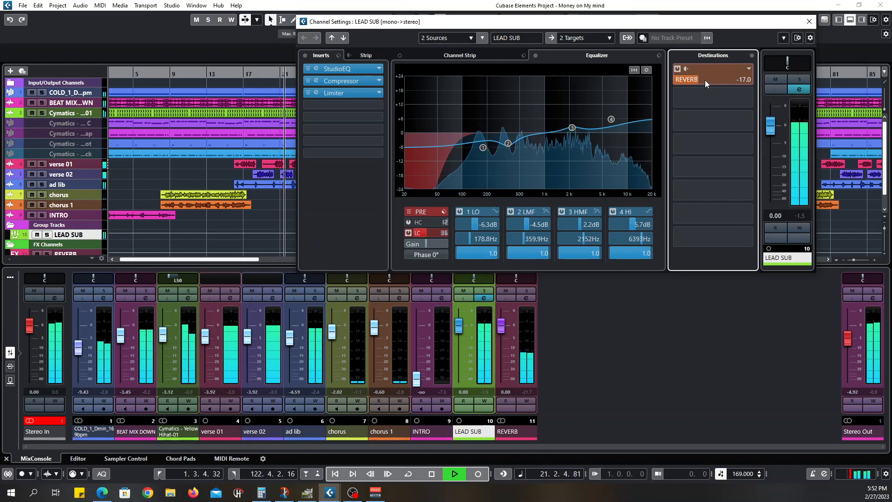
pyautogui.moveTo(705, 80); pyautogui.dragTo(704, 80)
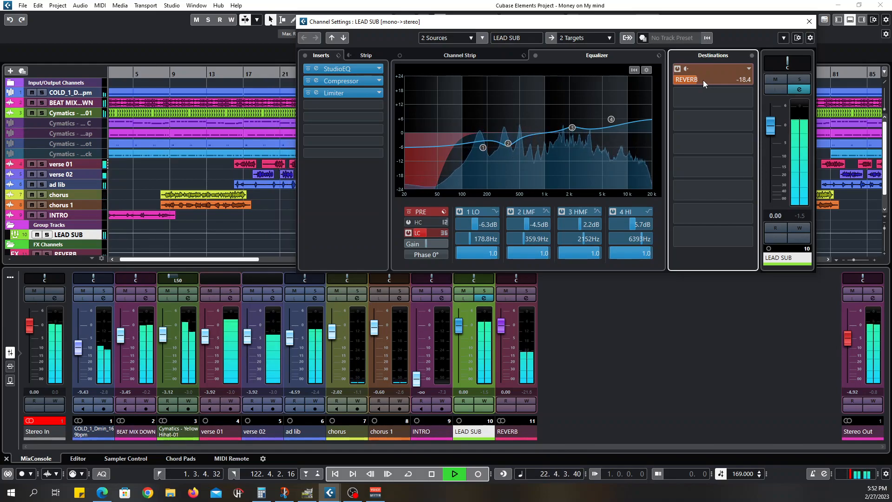
pyautogui.click(809, 21)
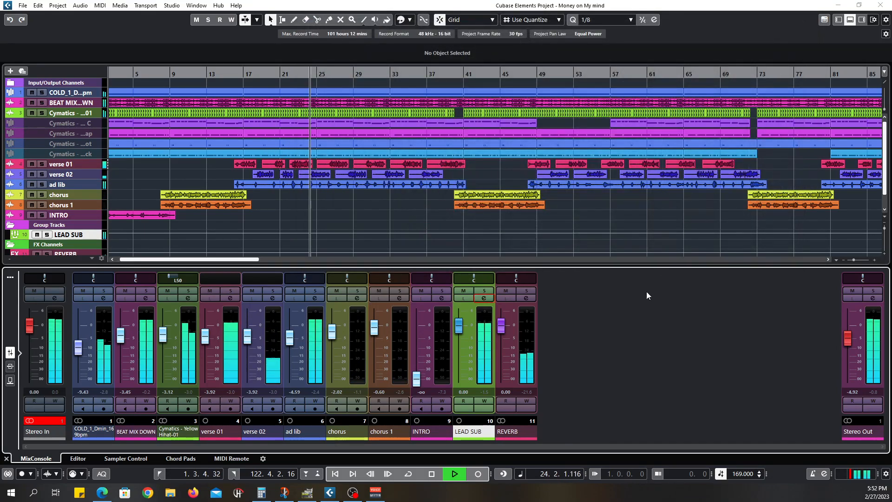
pyautogui.press('space')
pyautogui.press('space')
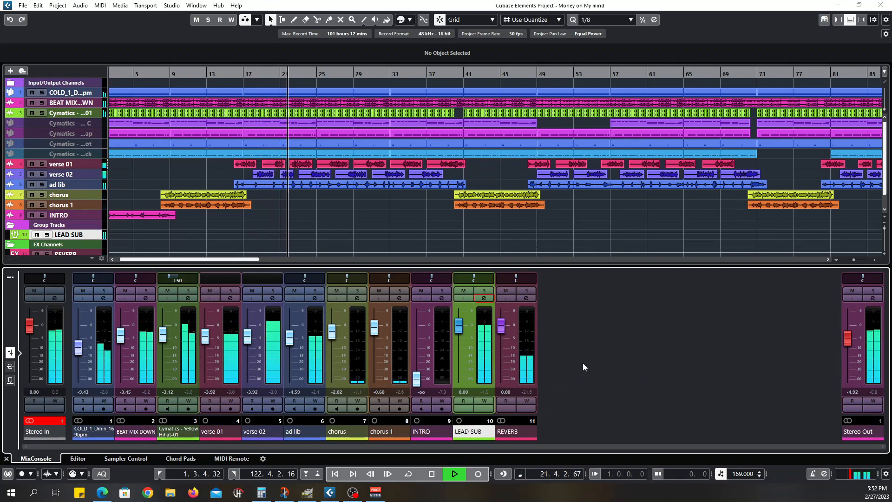
pyautogui.press('space')
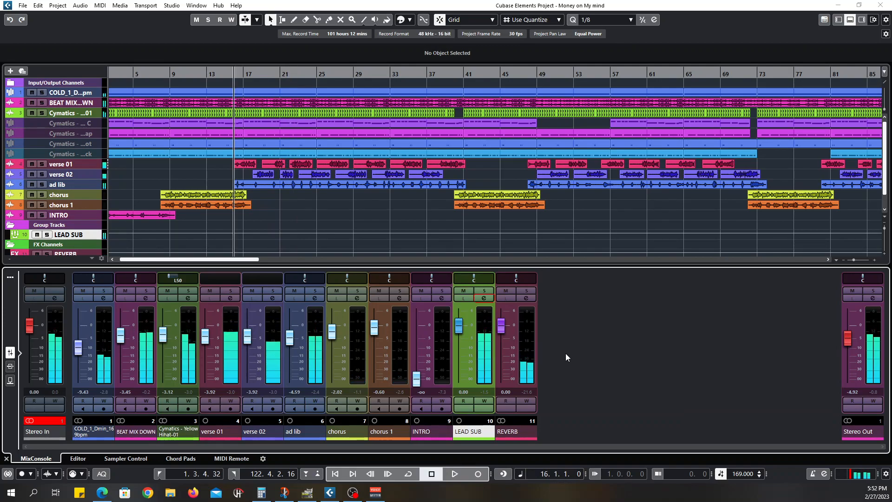
# - Add a stereo PingPongDelay effect track named DELAY, routed to Stereo Out
pyautogui.rightClick(565, 353)
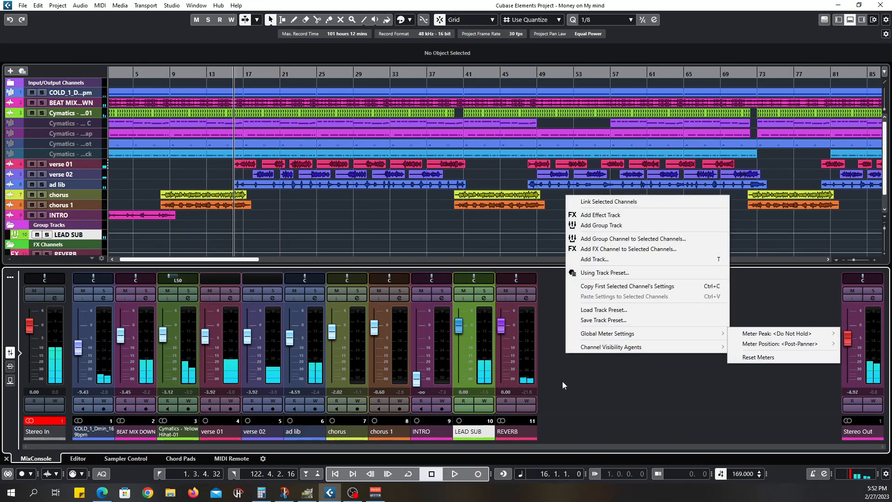
pyautogui.click(608, 216)
pyautogui.click(554, 178)
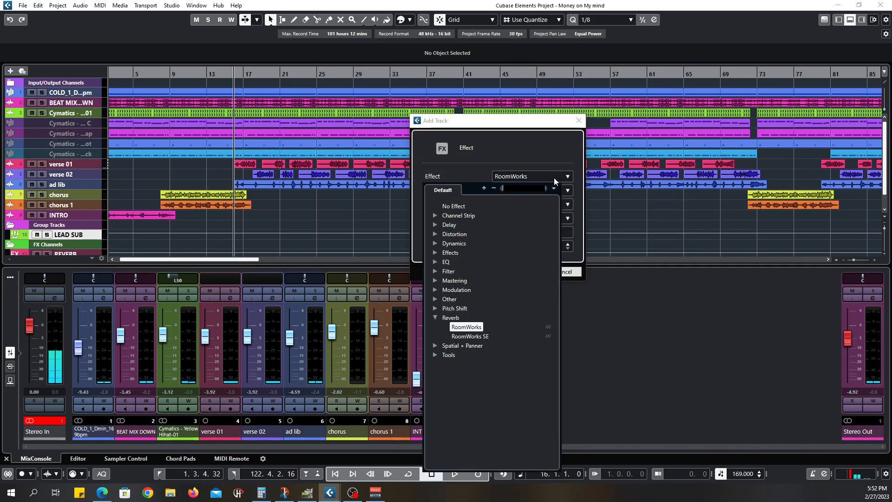
pyautogui.click(434, 225)
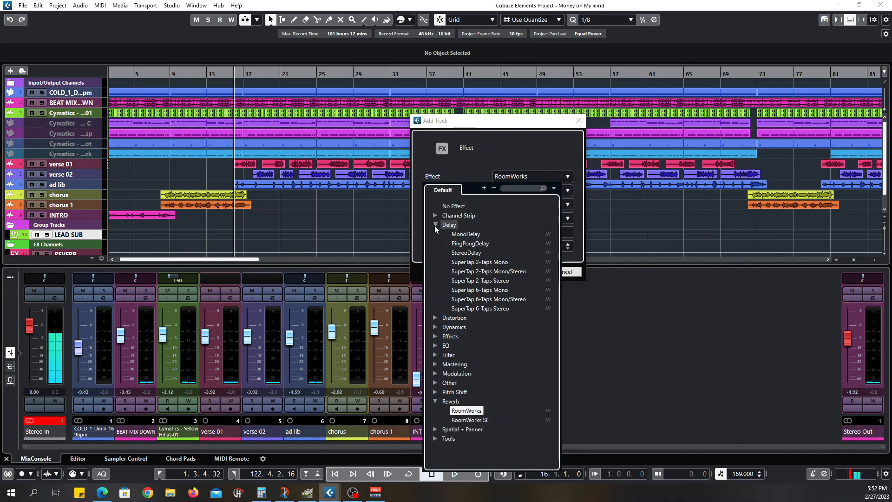
pyautogui.click(469, 243)
pyautogui.click(517, 233)
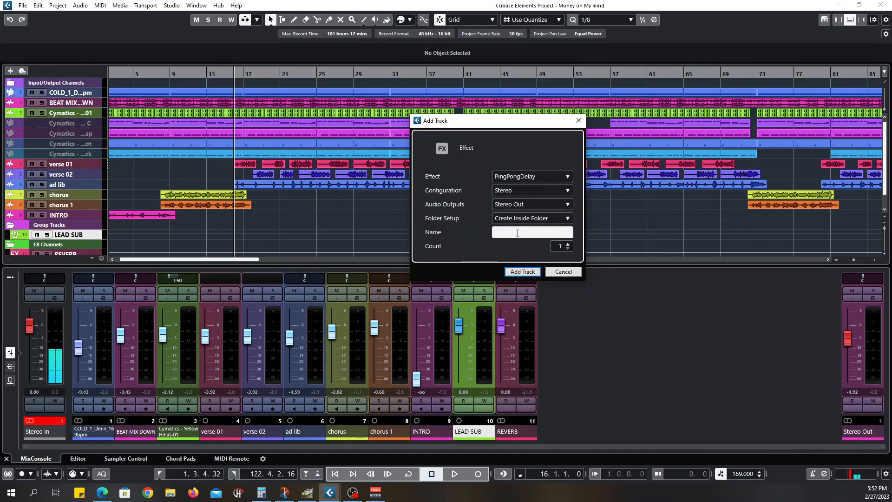
pyautogui.write('DELAY')
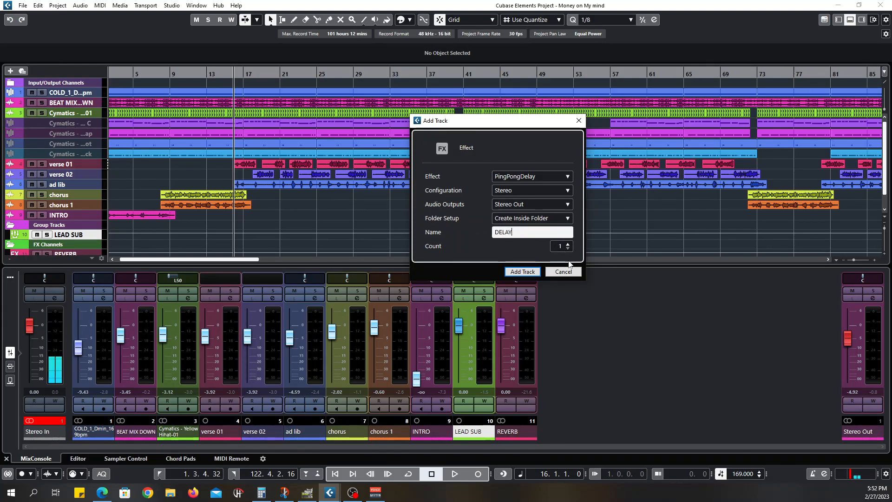
pyautogui.click(522, 272)
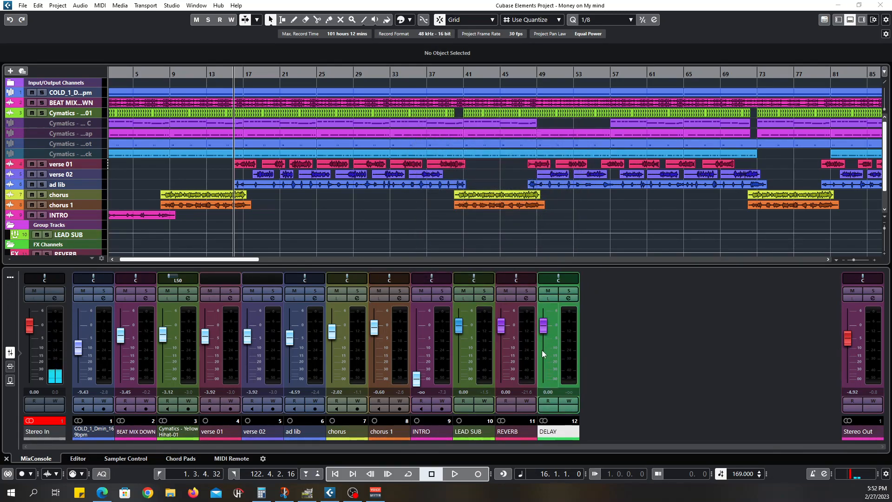
# - Add and activate a send from the ad lib channel to DELAY and set its level to -10.9 dB during playback
pyautogui.click(314, 298)
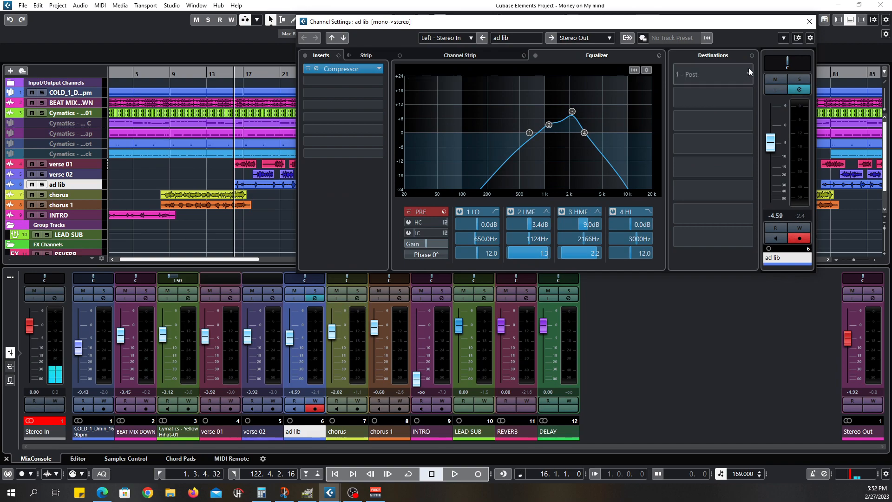
pyautogui.click(749, 71)
pyautogui.click(744, 110)
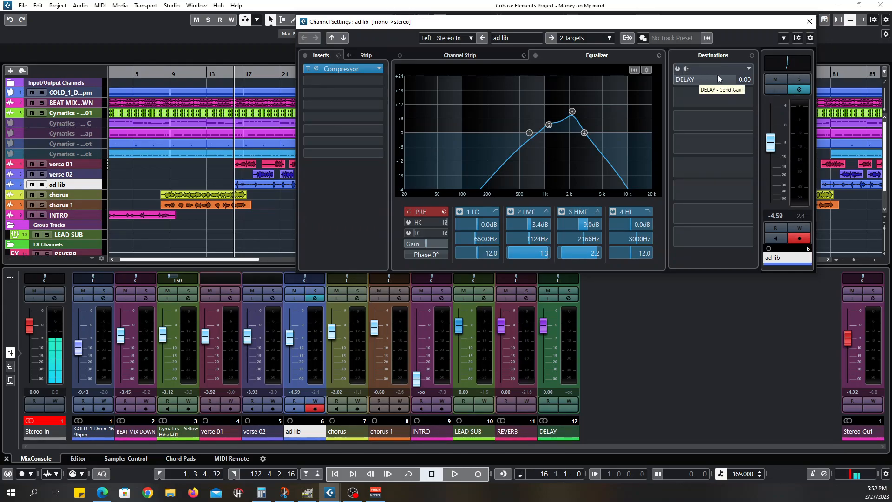
pyautogui.click(731, 79)
pyautogui.moveTo(712, 79); pyautogui.dragTo(654, 83)
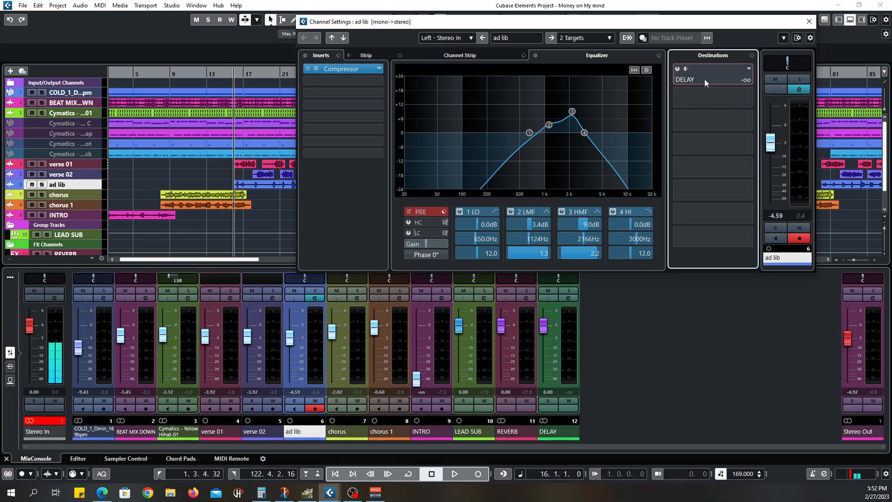
pyautogui.click(678, 69)
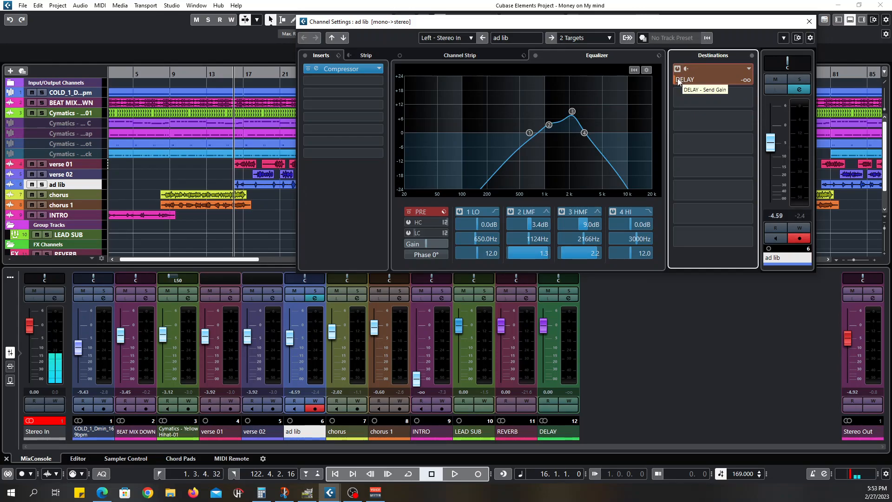
pyautogui.press('space')
pyautogui.moveTo(678, 78); pyautogui.dragTo(717, 79)
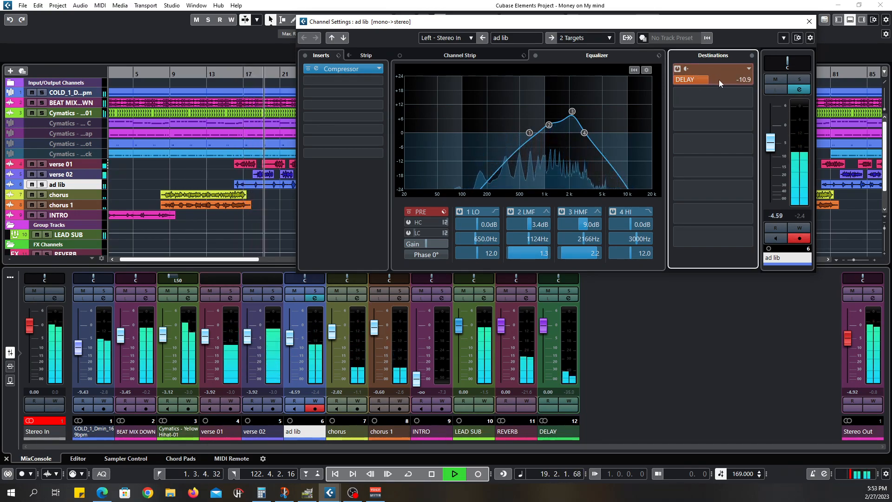
pyautogui.moveTo(719, 28); pyautogui.dragTo(472, 40)
# - Solo the ad lib and DELAY channels and open the PingPongDelay editor from the DELAY channel's inserts
pyautogui.click(568, 292)
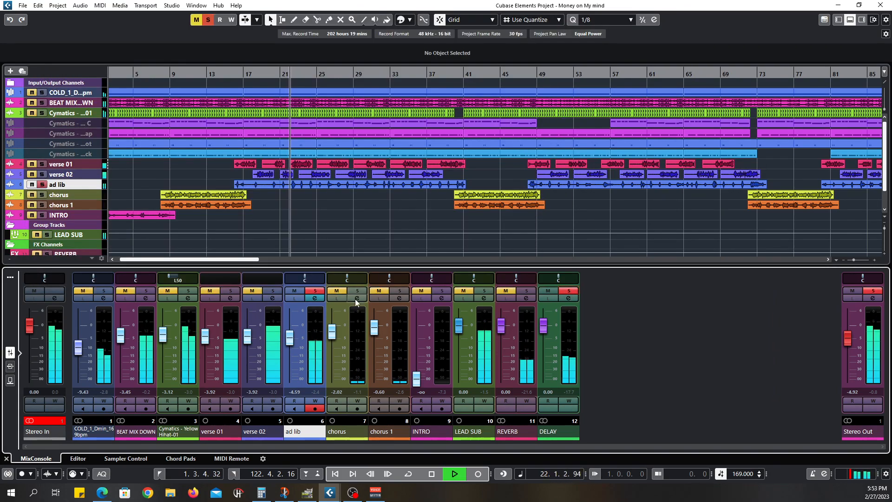
pyautogui.click(315, 290)
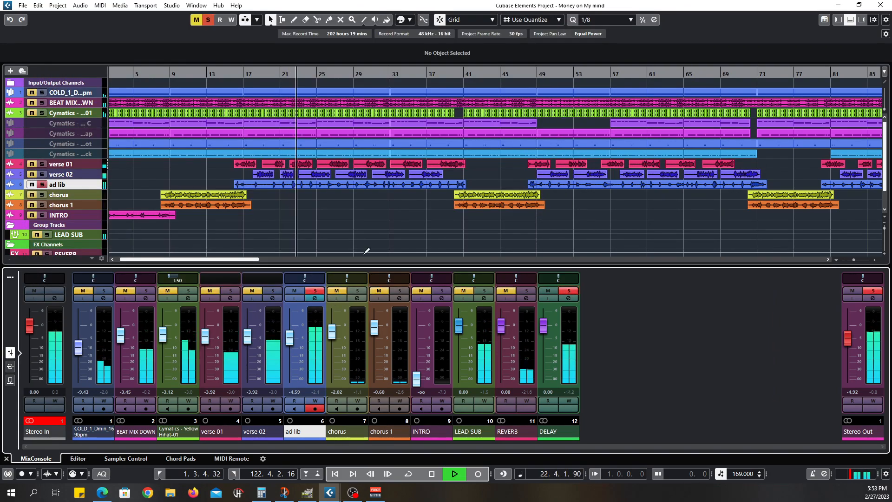
pyautogui.click(569, 298)
pyautogui.click(69, 80)
pyautogui.moveTo(603, 285); pyautogui.dragTo(370, 133)
# - Set the PingPongDelay's delay time to 1/2T while listening to the soloed ad libs
pyautogui.moveTo(396, 213); pyautogui.dragTo(402, 199)
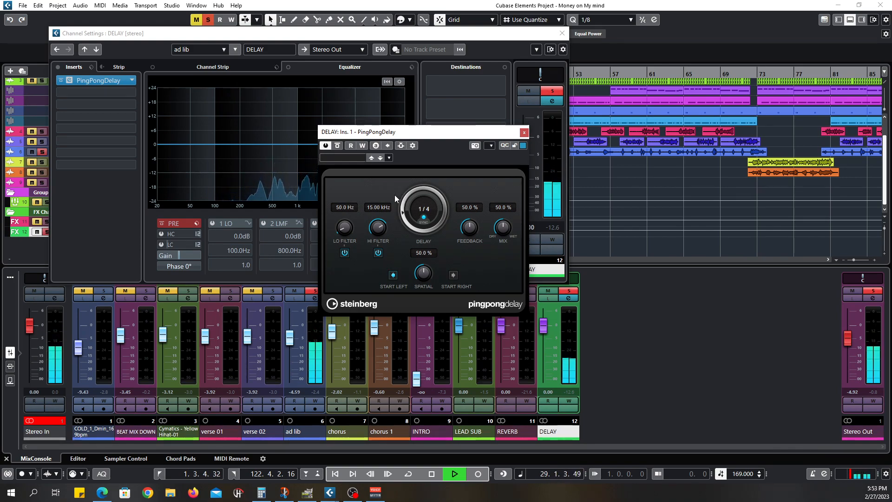
pyautogui.moveTo(395, 194)
pyautogui.mouseDown()
pyautogui.moveTo(405, 175)
pyautogui.moveTo(397, 178)
pyautogui.mouseUp()
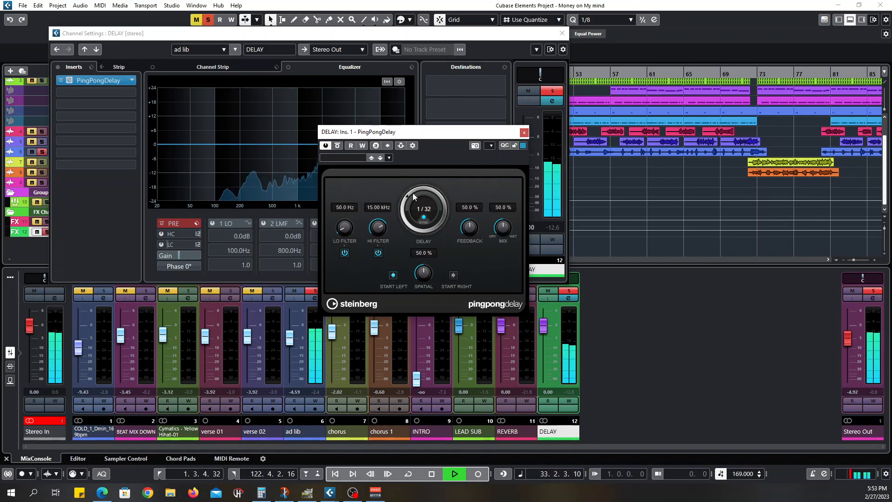
pyautogui.moveTo(413, 193); pyautogui.dragTo(413, 180)
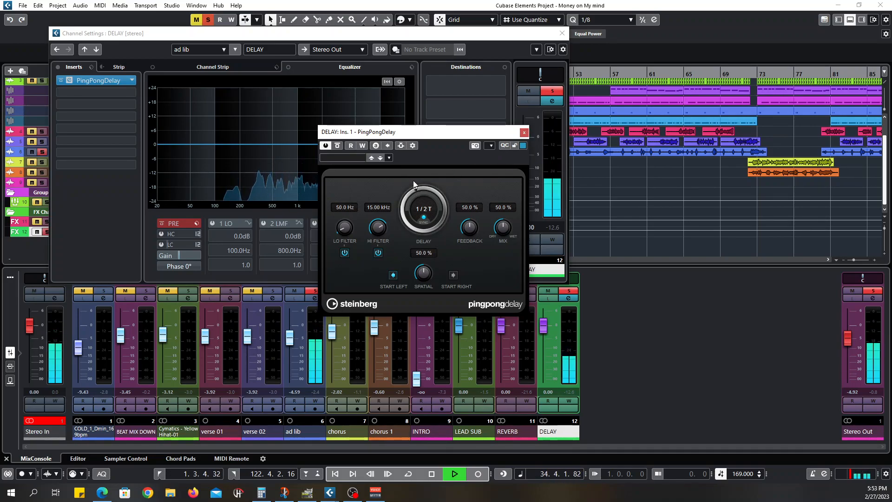
# - Close the delay editor and channel settings, then take ad lib and DELAY out of solo to hear the full mix from bar 16
pyautogui.click(524, 132)
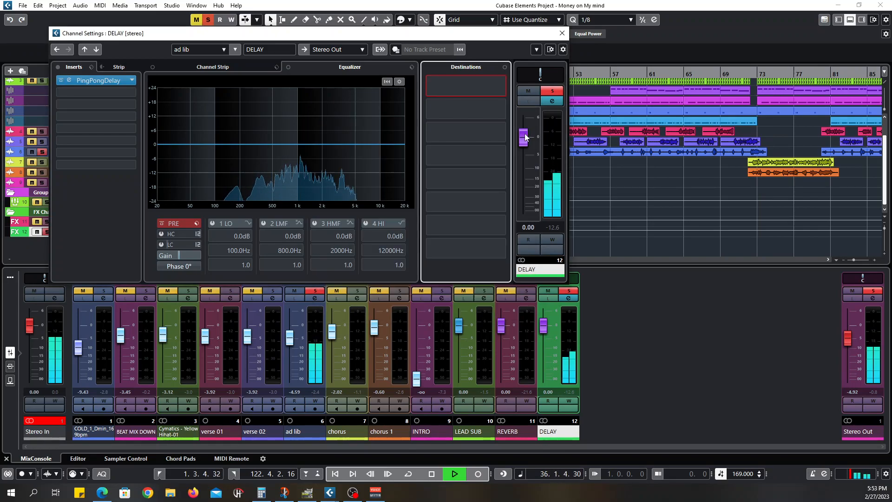
pyautogui.click(569, 292)
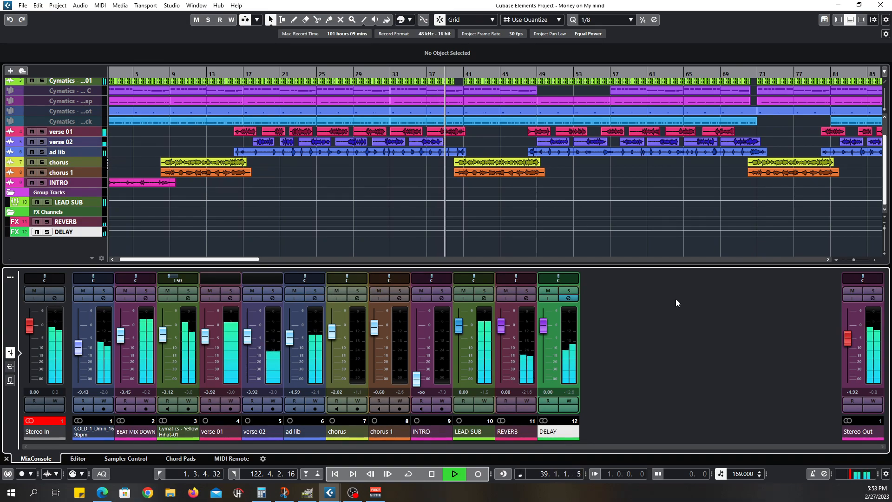
pyautogui.press('space')
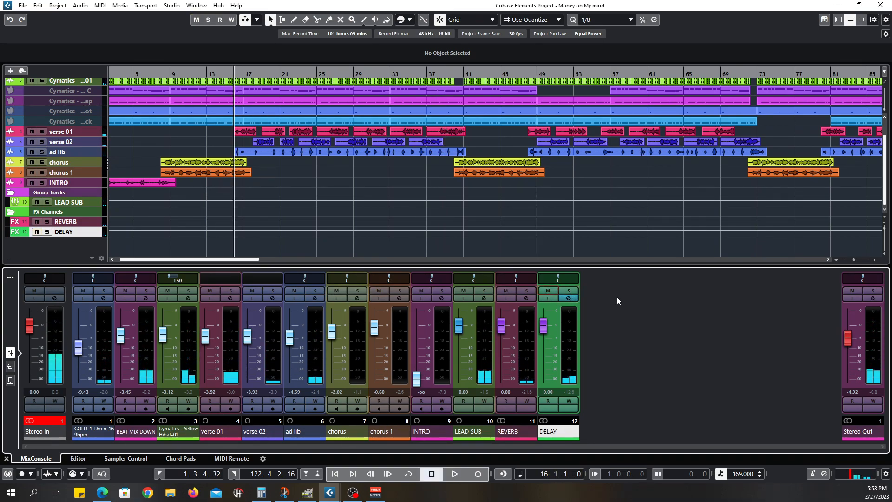
pyautogui.click(548, 291)
pyautogui.click(548, 291)
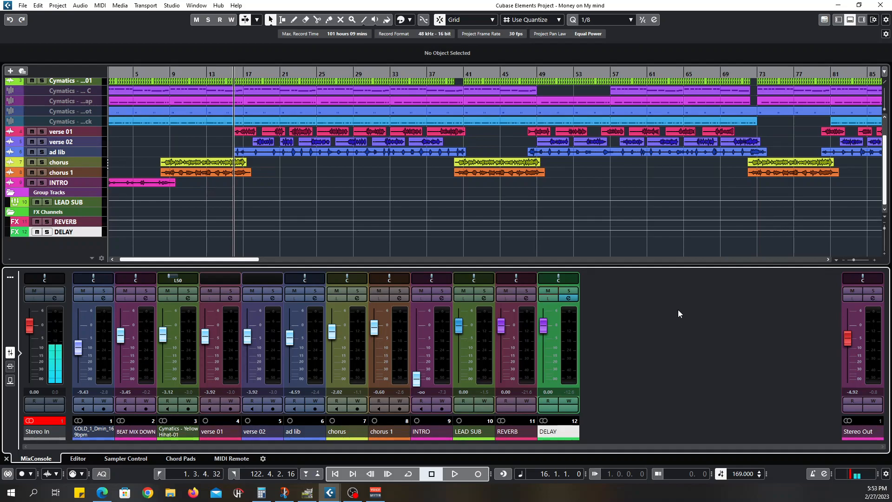
pyautogui.press('space')
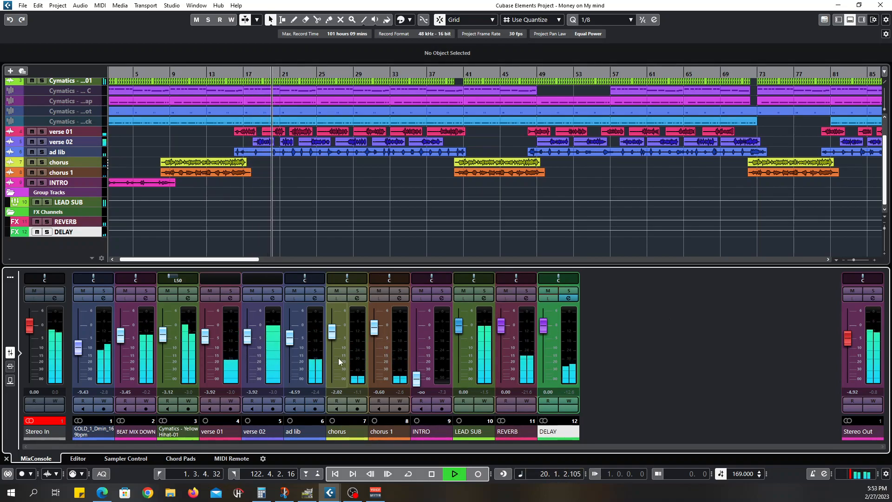
# - Lower the ad lib channel's send to DELAY to -12.9 dB during playback and close its channel settings
pyautogui.click(315, 299)
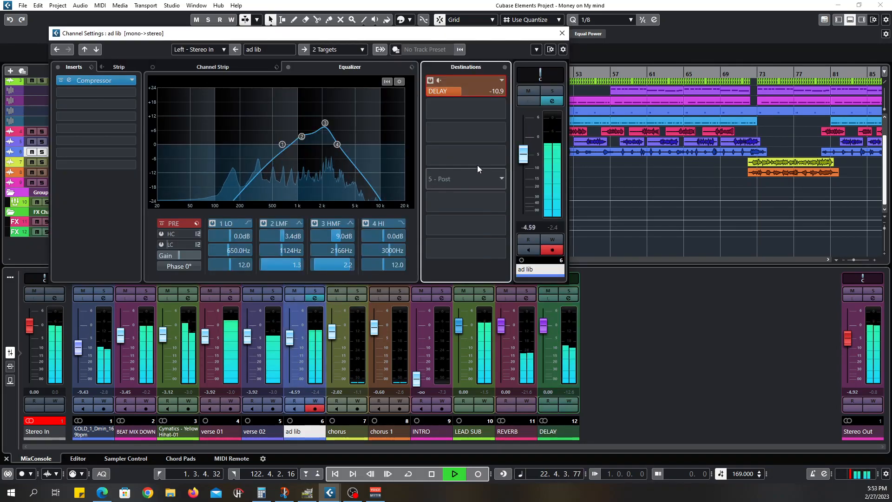
pyautogui.moveTo(455, 91); pyautogui.dragTo(448, 90)
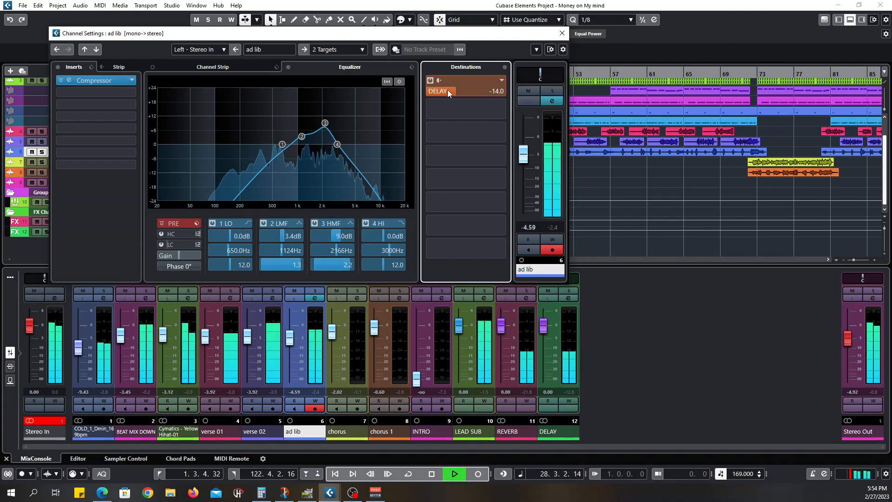
pyautogui.moveTo(454, 91); pyautogui.dragTo(456, 91)
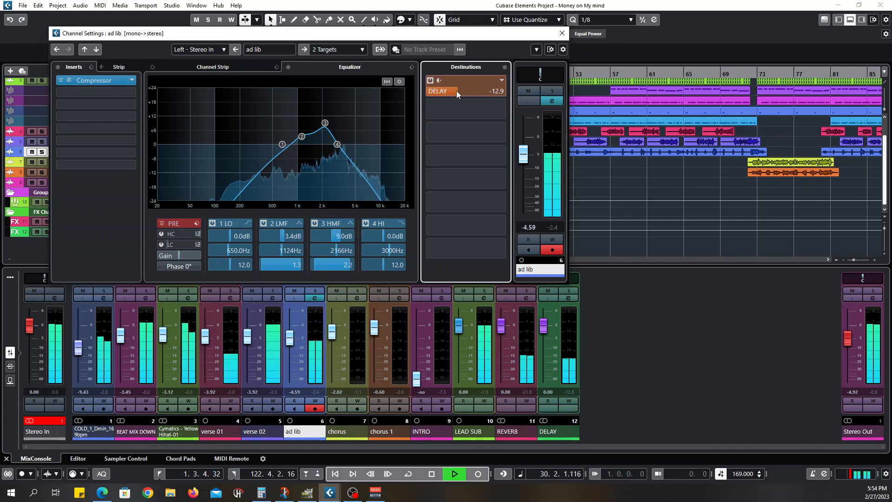
pyautogui.click(563, 33)
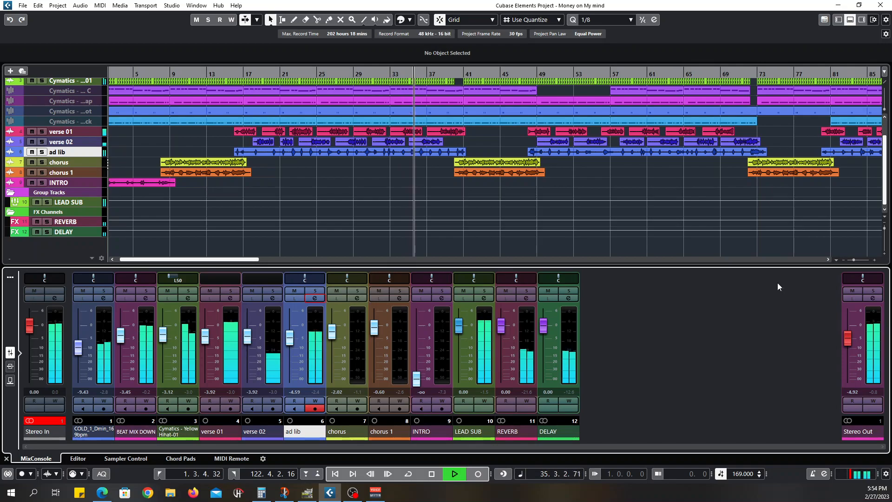
# - Add and activate a send from the chorus channel to REVERB and set its level to -25.6 dB
pyautogui.click(844, 259)
pyautogui.click(844, 259)
pyautogui.click(844, 259)
pyautogui.click(843, 259)
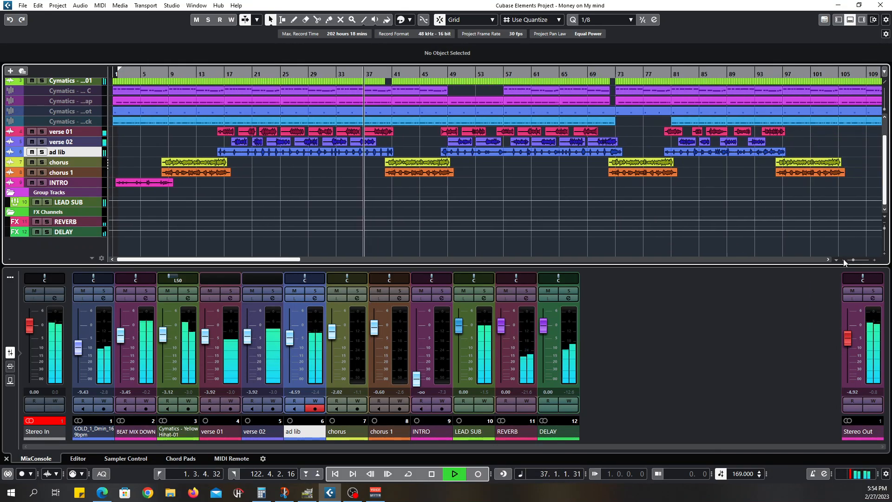
pyautogui.click(843, 259)
pyautogui.click(843, 260)
pyautogui.scroll(2, 709, 221)
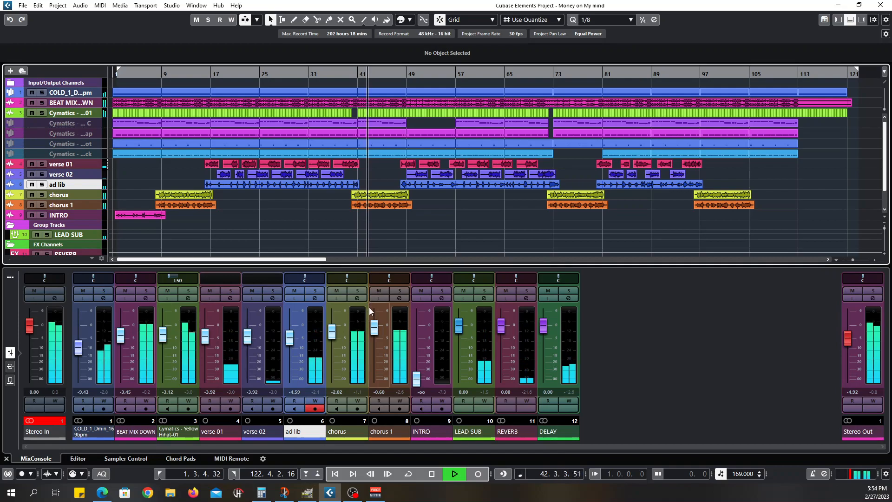
pyautogui.click(356, 295)
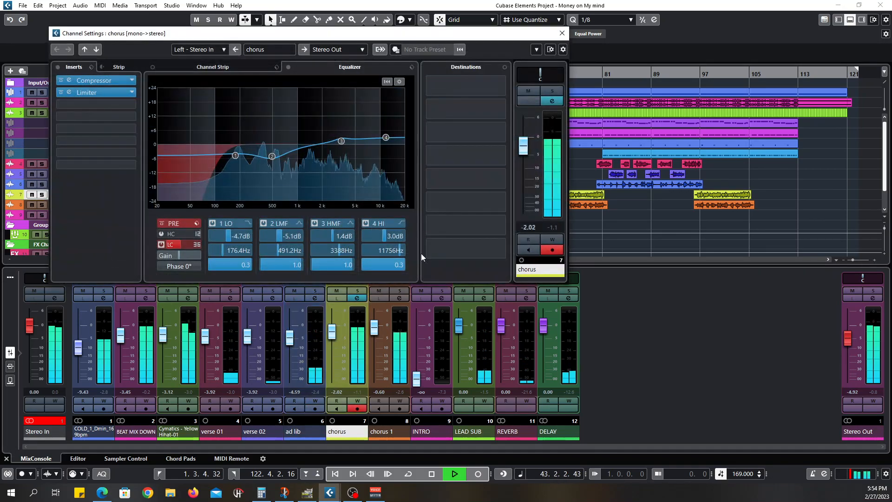
pyautogui.click(500, 82)
pyautogui.click(457, 120)
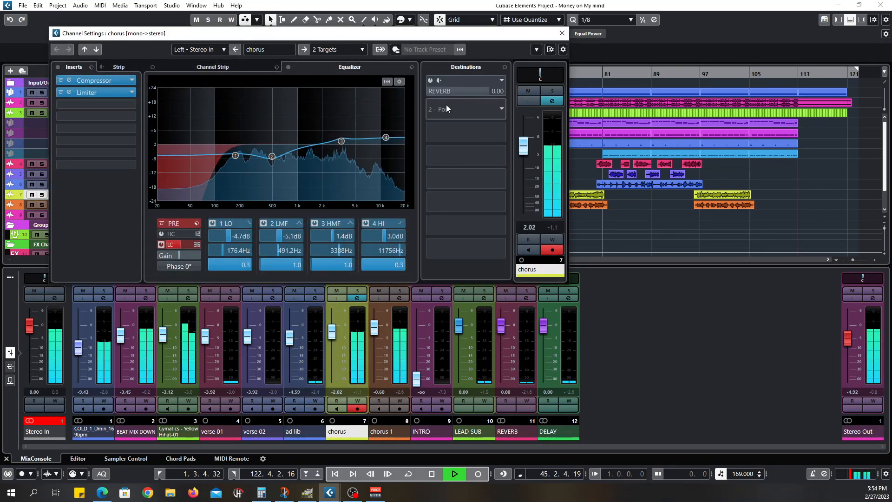
pyautogui.moveTo(483, 91); pyautogui.dragTo(384, 106)
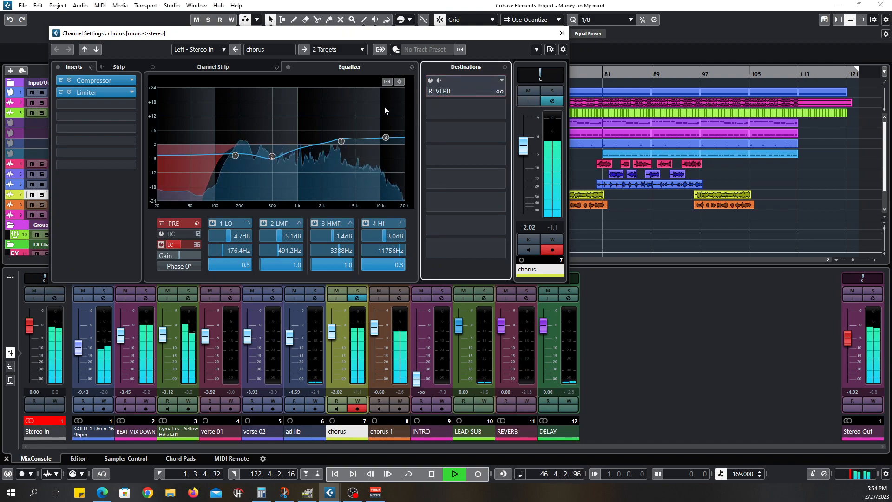
pyautogui.click(431, 81)
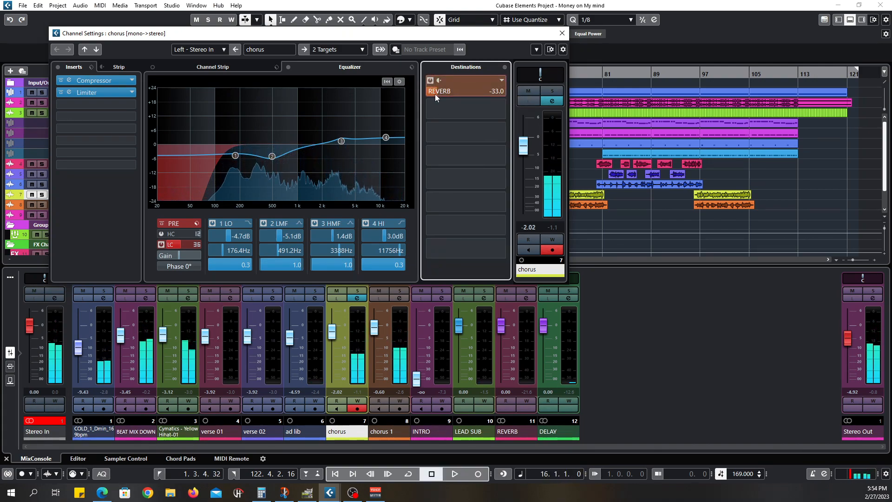
pyautogui.moveTo(439, 91); pyautogui.dragTo(445, 91)
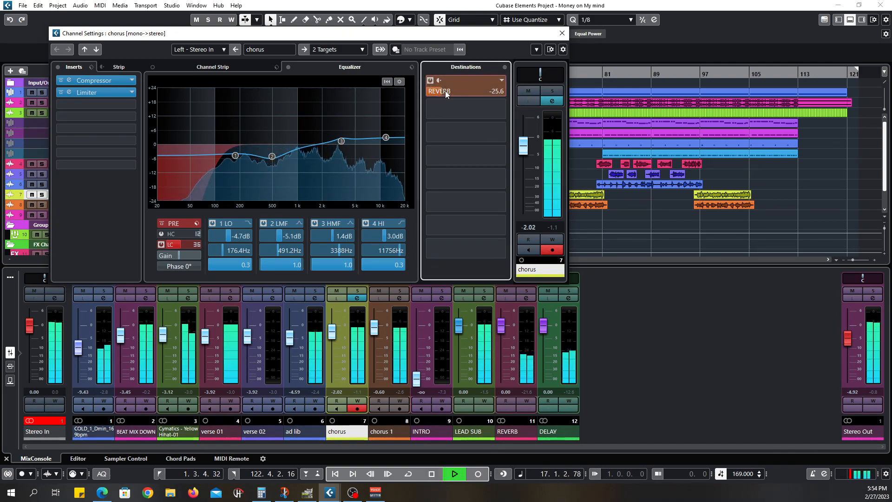
# - Raise the chorus channel's REVERB send to -18.5 dB while listening to the soloed chorus from bar 8, and return to the full mix
pyautogui.moveTo(305, 33); pyautogui.dragTo(349, 202)
pyautogui.click(155, 74)
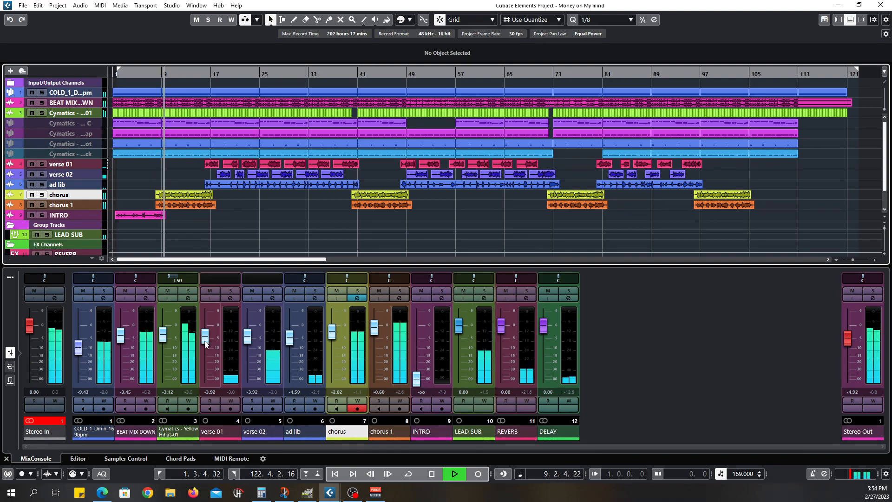
pyautogui.click(360, 293)
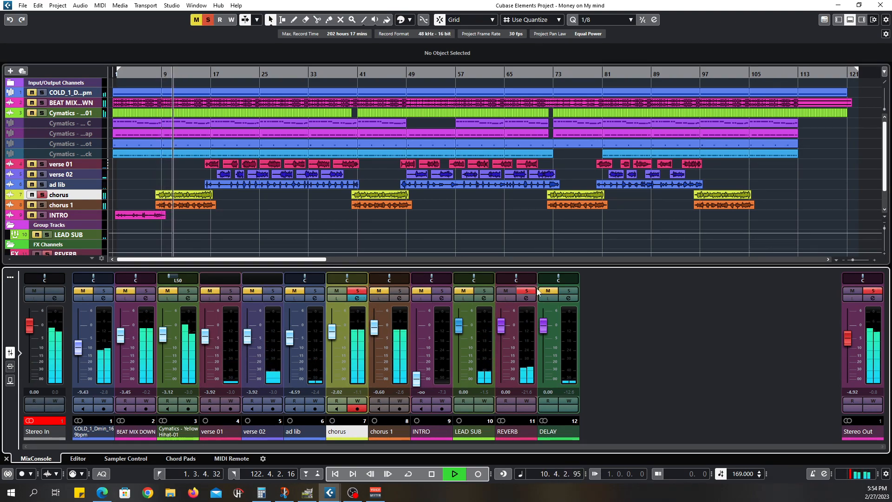
pyautogui.click(360, 298)
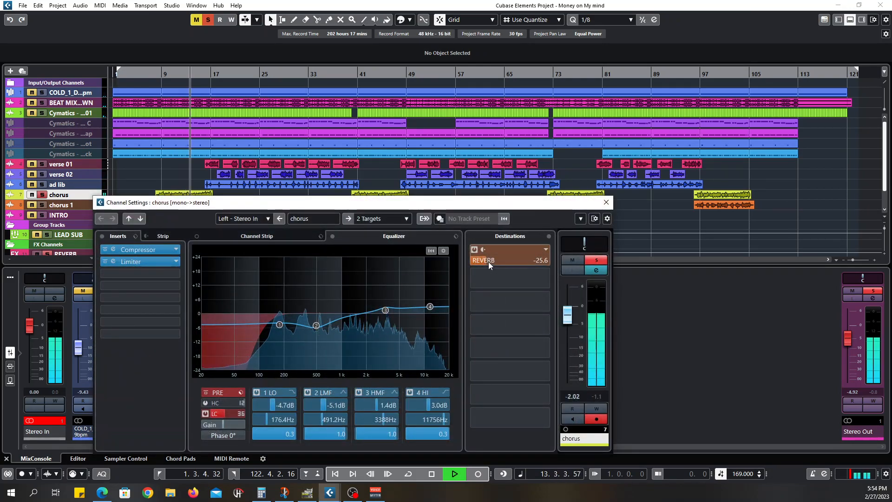
pyautogui.moveTo(498, 261); pyautogui.dragTo(503, 261)
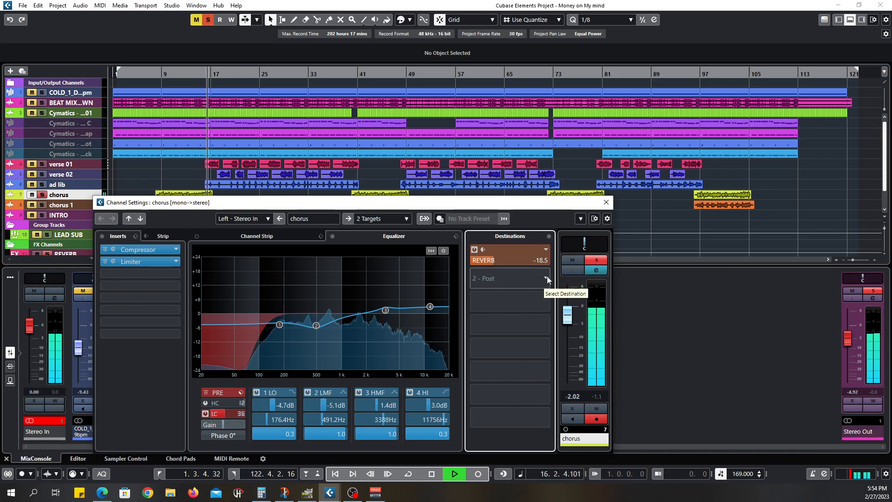
pyautogui.click(600, 263)
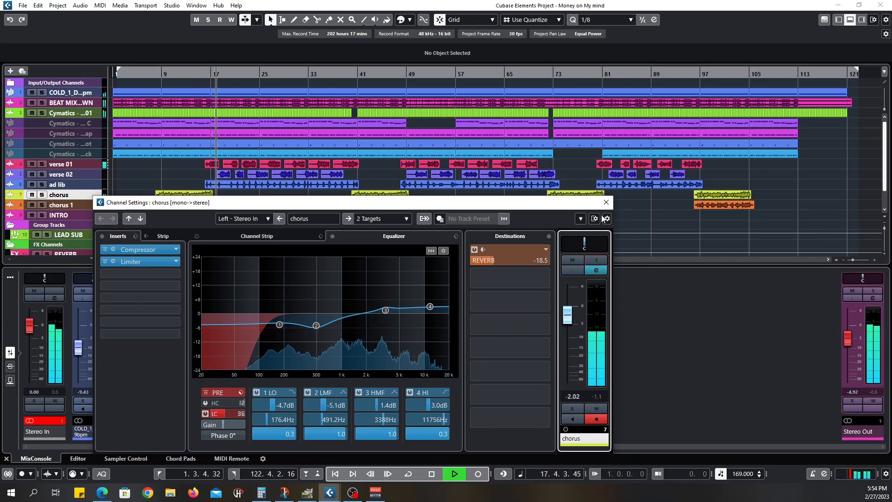
pyautogui.click(607, 203)
pyautogui.press('space')
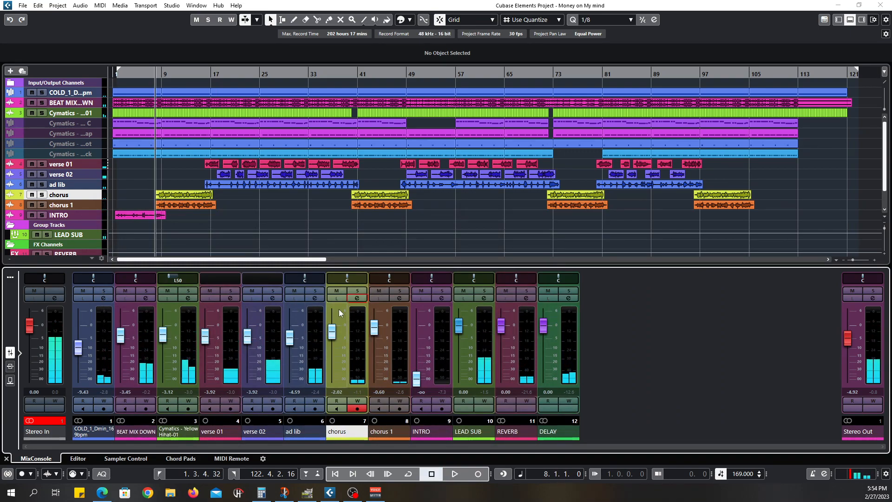
# - Add and activate a send from the chorus channel to DELAY and balance its level slightly below -16.2 dB during playback
pyautogui.click(359, 299)
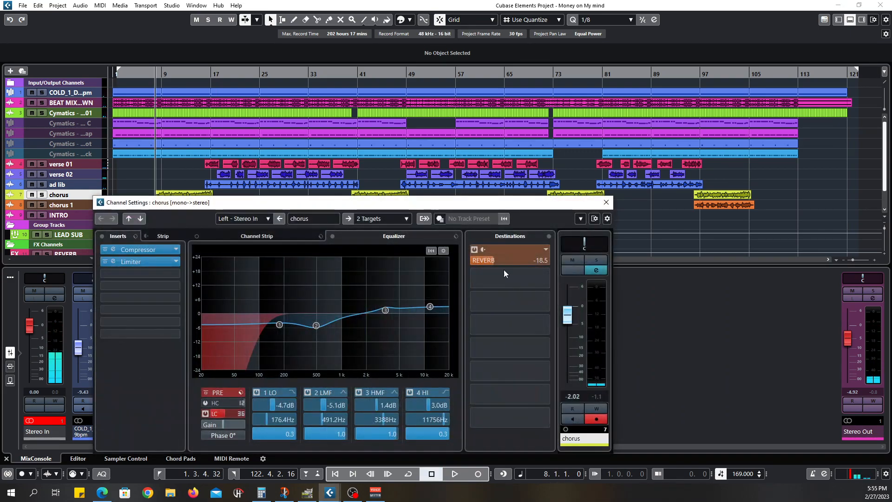
pyautogui.click(546, 278)
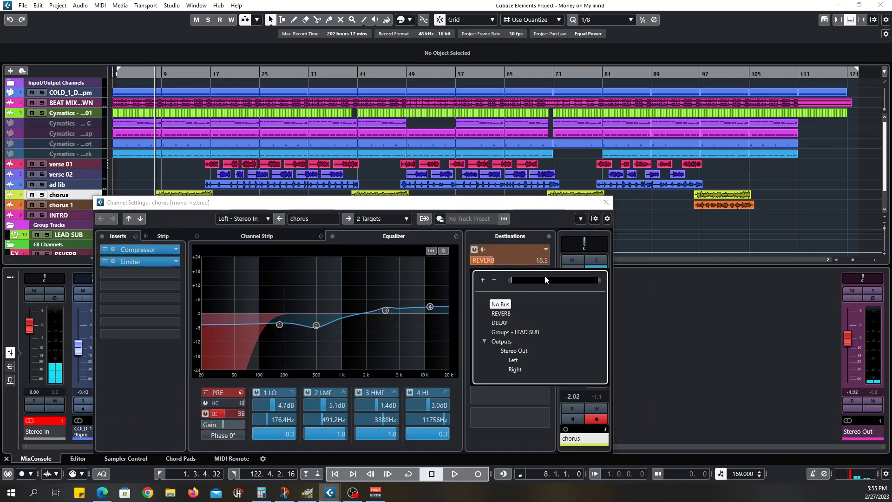
pyautogui.click(499, 324)
pyautogui.click(474, 273)
pyautogui.moveTo(525, 286); pyautogui.dragTo(444, 289)
pyautogui.press('space')
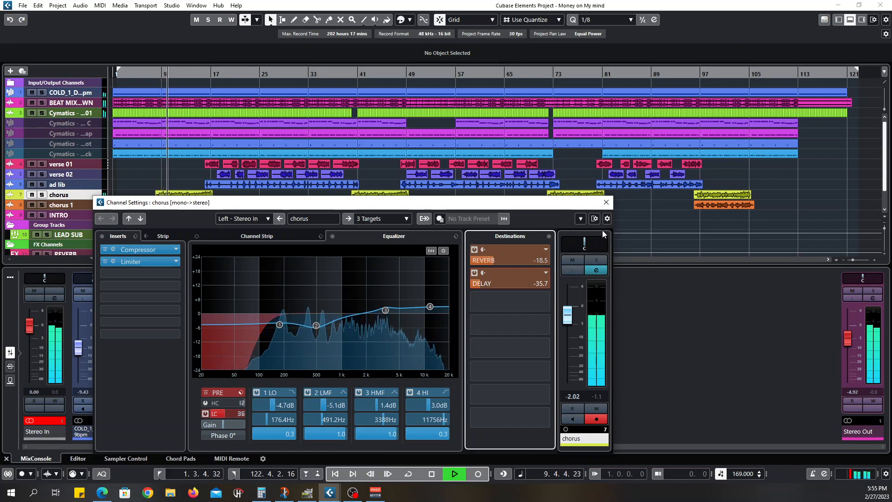
pyautogui.moveTo(484, 276); pyautogui.dragTo(509, 284)
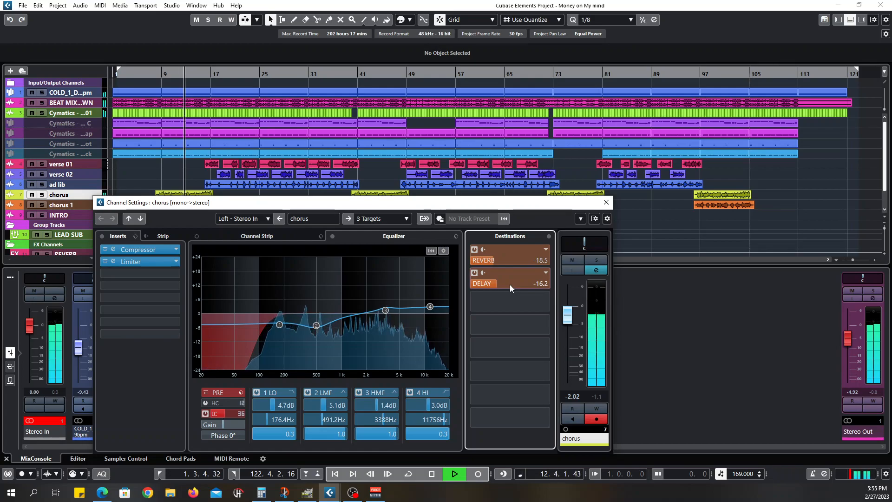
pyautogui.moveTo(509, 284); pyautogui.dragTo(503, 284)
pyautogui.click(606, 203)
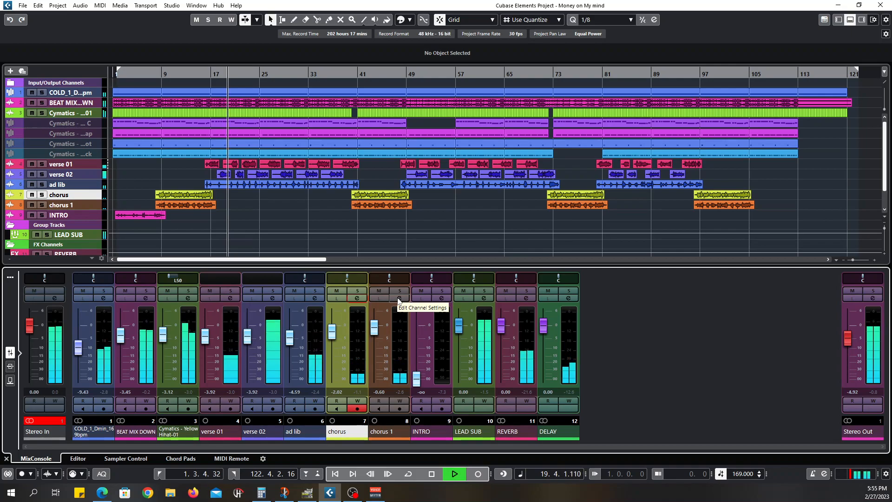
# - Lower the ad lib channel's send to DELAY to -16.4 dB, close its channel settings and stop playback
pyautogui.click(314, 298)
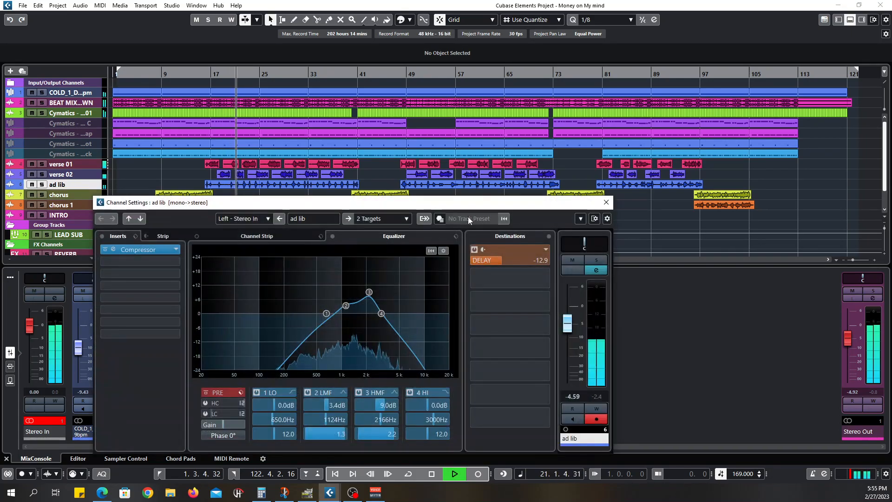
pyautogui.moveTo(499, 261); pyautogui.dragTo(483, 260)
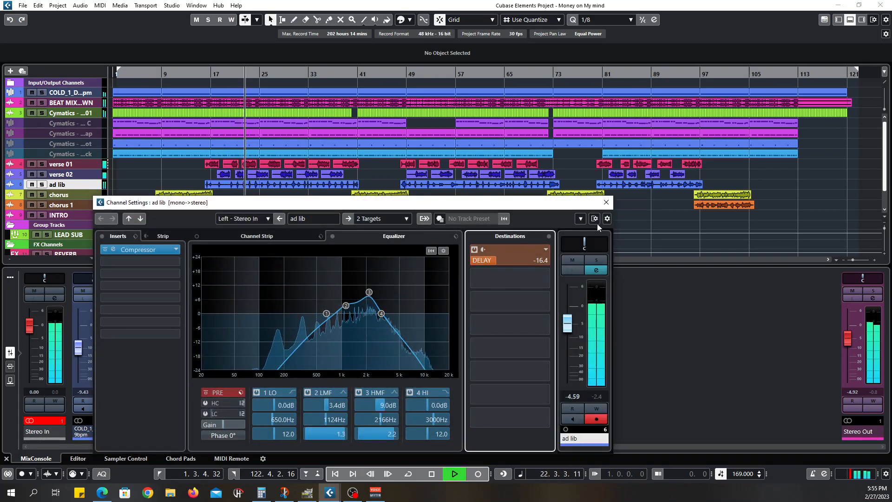
pyautogui.click(606, 202)
pyautogui.press('space')
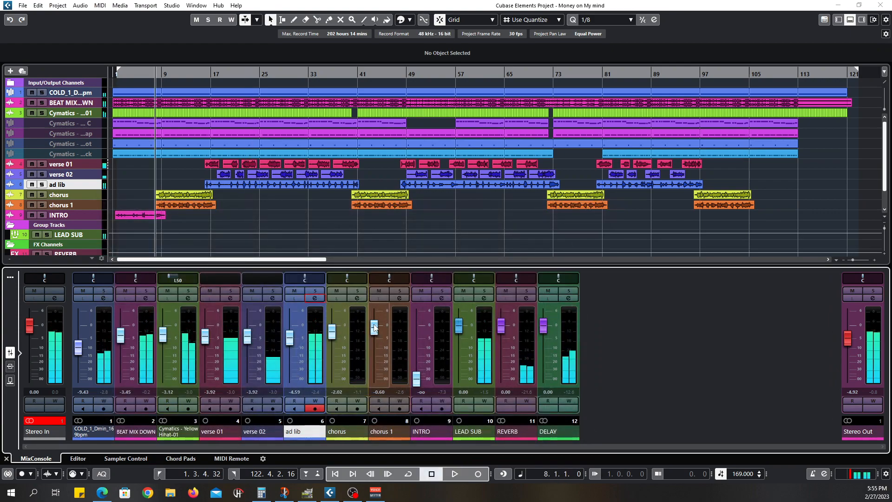
# - Add and activate a send from the chorus 1 channel to DELAY, set its level to -27.4 dB and start playback
pyautogui.click(402, 297)
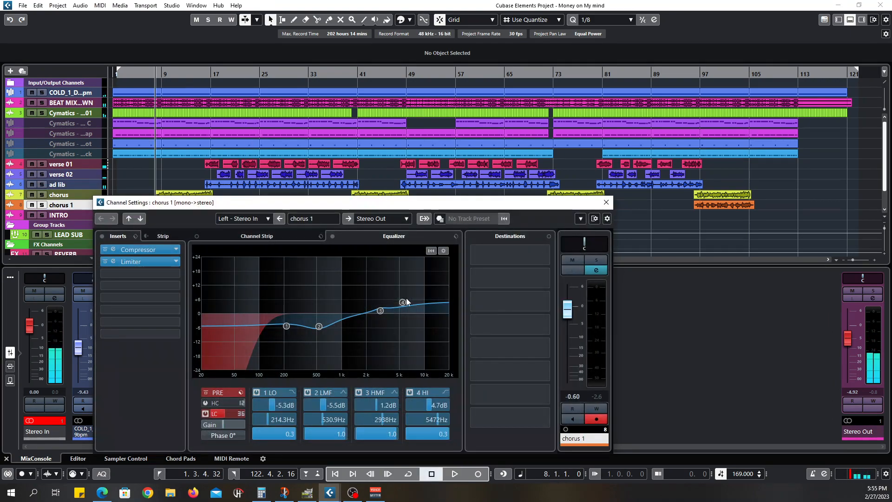
pyautogui.click(547, 256)
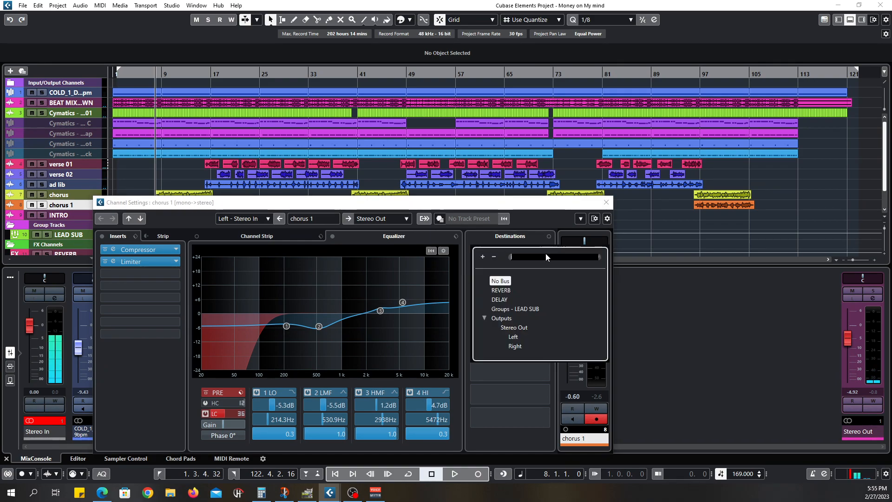
pyautogui.click(500, 299)
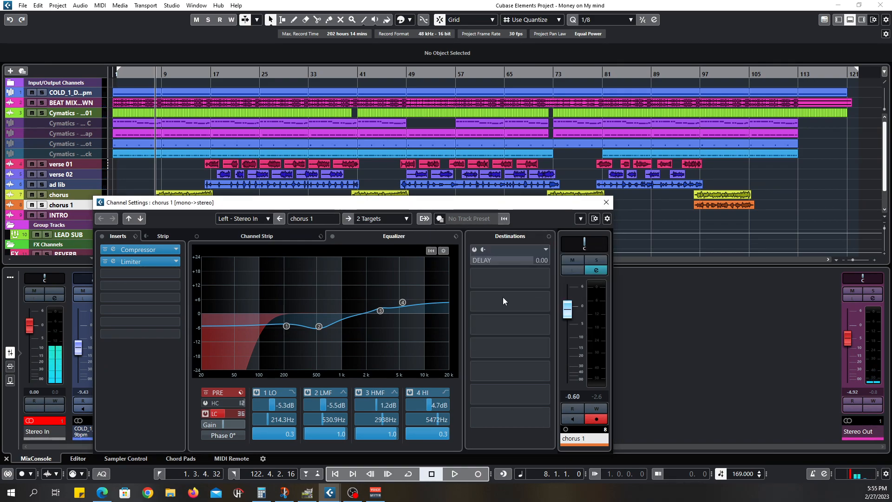
pyautogui.click(474, 250)
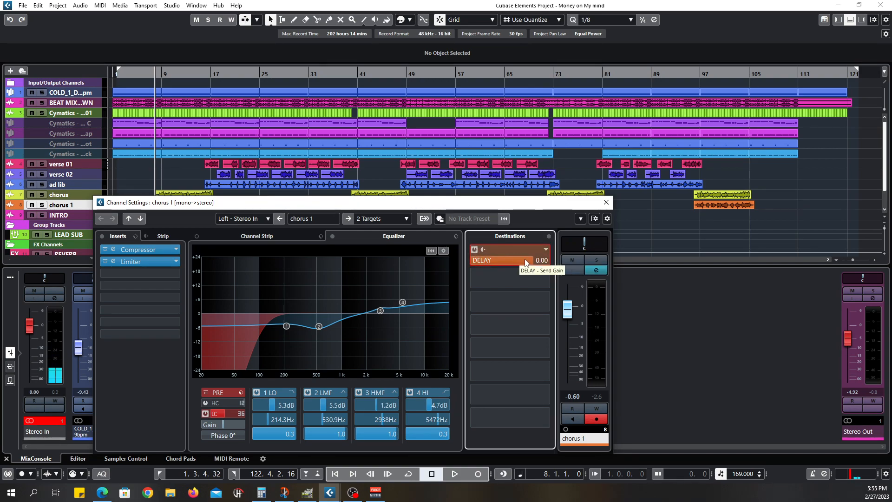
pyautogui.moveTo(463, 260); pyautogui.dragTo(450, 261)
pyautogui.press('space')
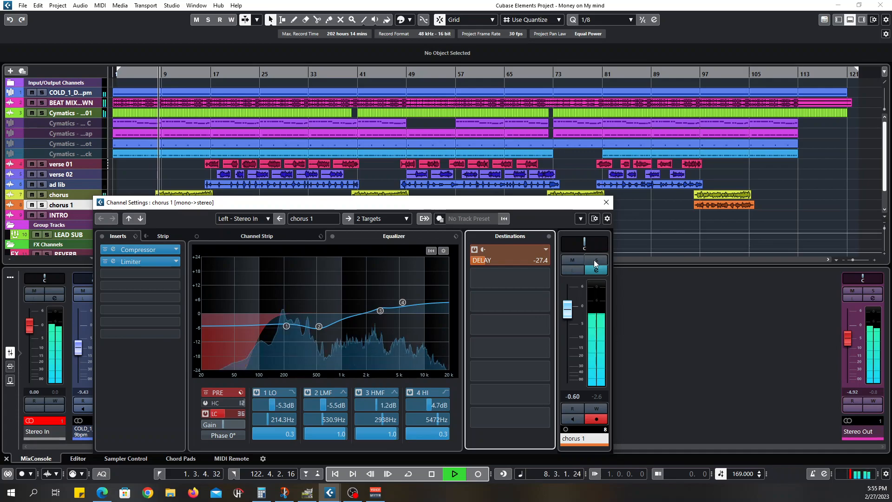
# - Briefly solo chorus 1 to check its delay, pan it to R37 during playback, and close its channel settings
pyautogui.click(596, 260)
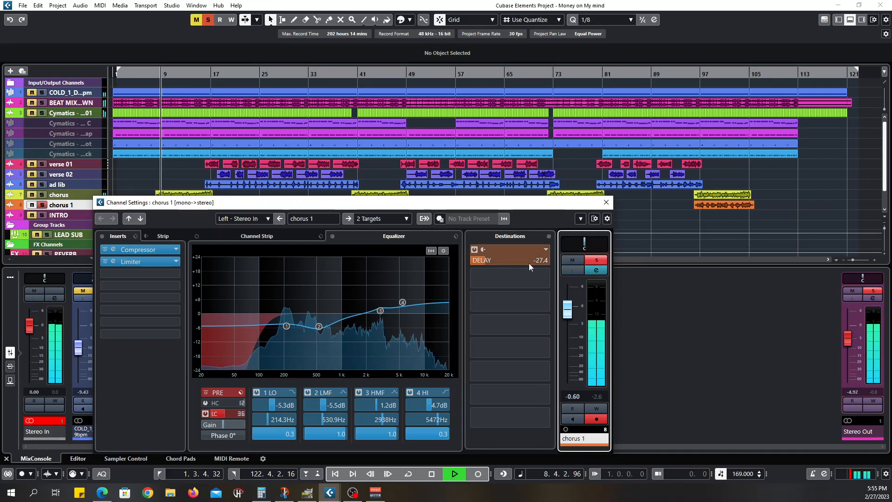
pyautogui.click(596, 261)
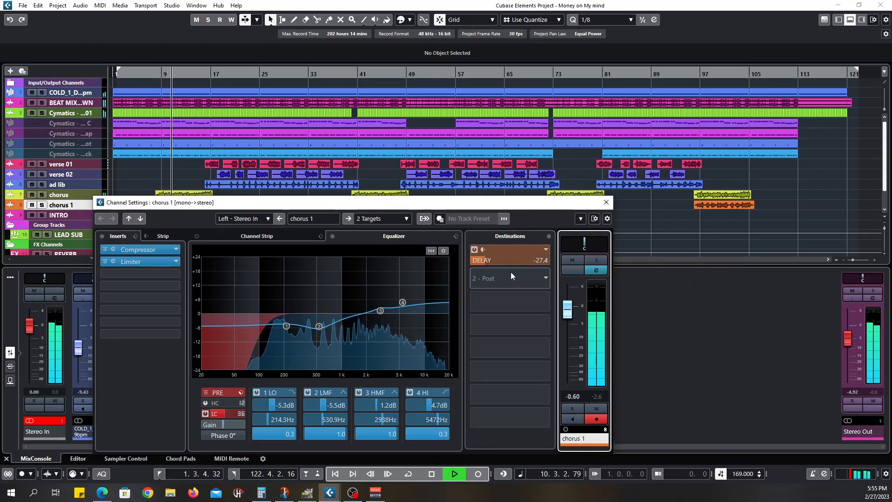
pyautogui.click(585, 247)
pyautogui.press('space')
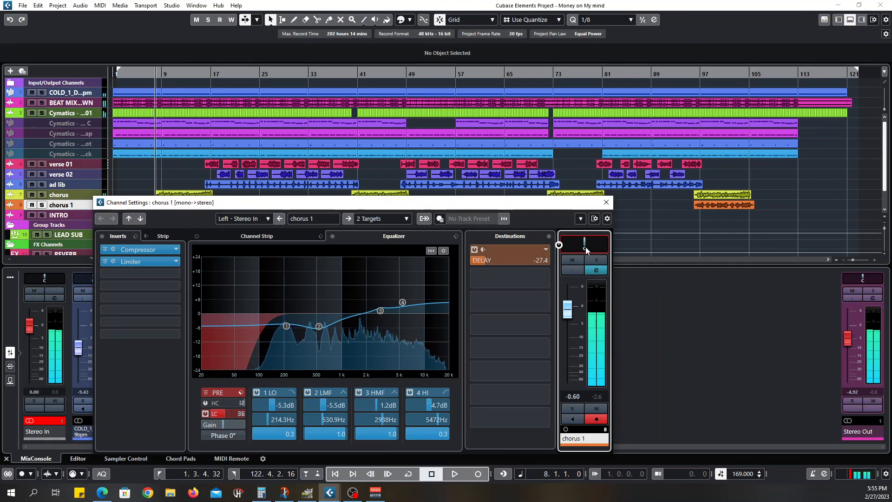
pyautogui.press('space')
pyautogui.moveTo(585, 245); pyautogui.dragTo(593, 245)
pyautogui.click(633, 289)
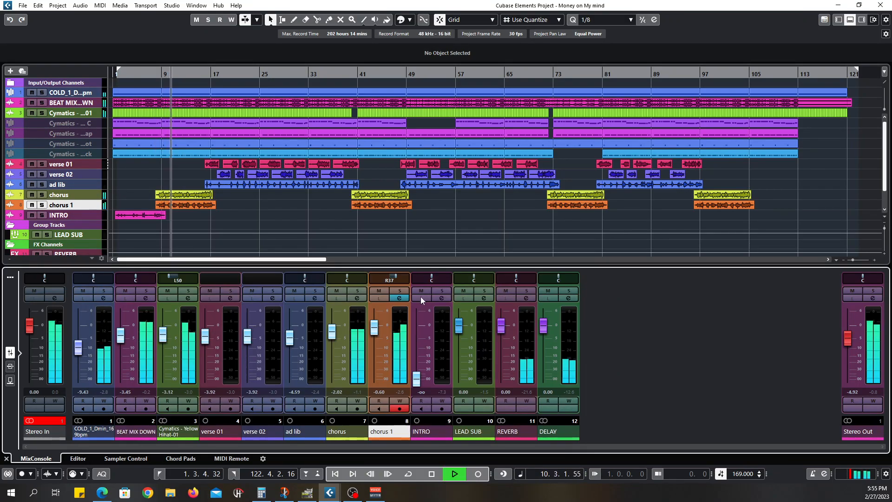
# - Pan the chorus channel to L39 in its channel settings during playback and close the settings
pyautogui.click(357, 297)
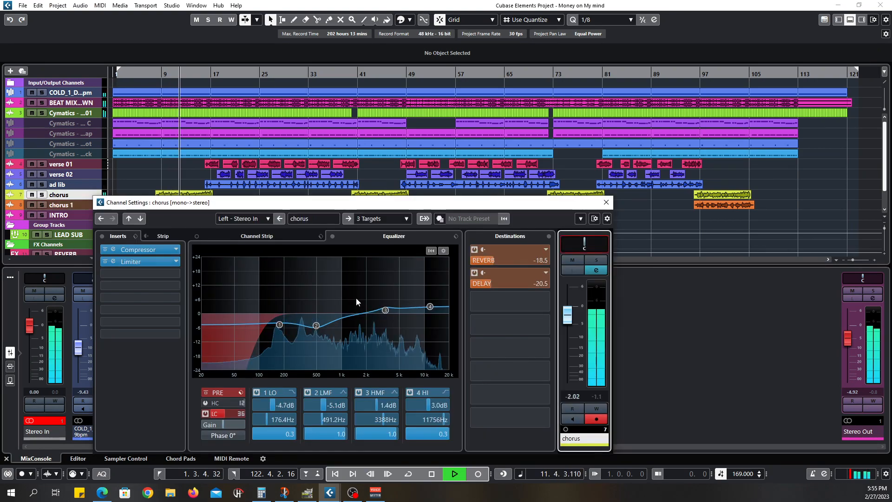
pyautogui.moveTo(584, 246); pyautogui.dragTo(575, 246)
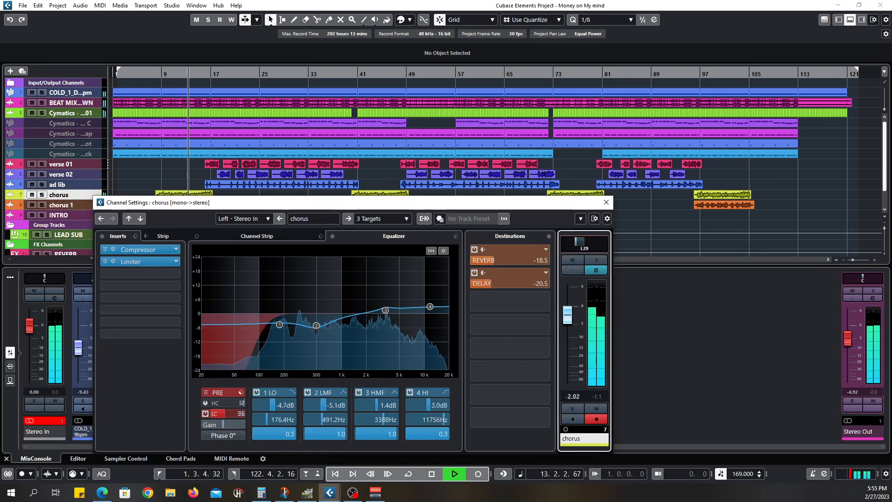
pyautogui.click(606, 203)
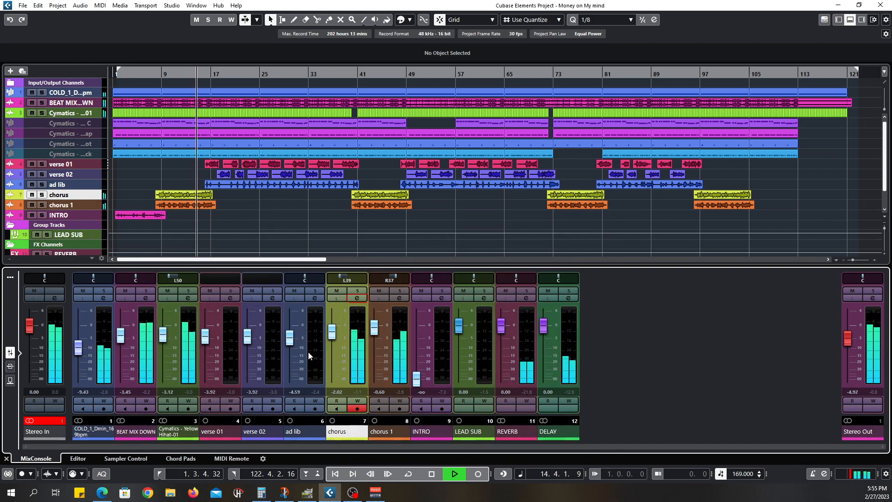
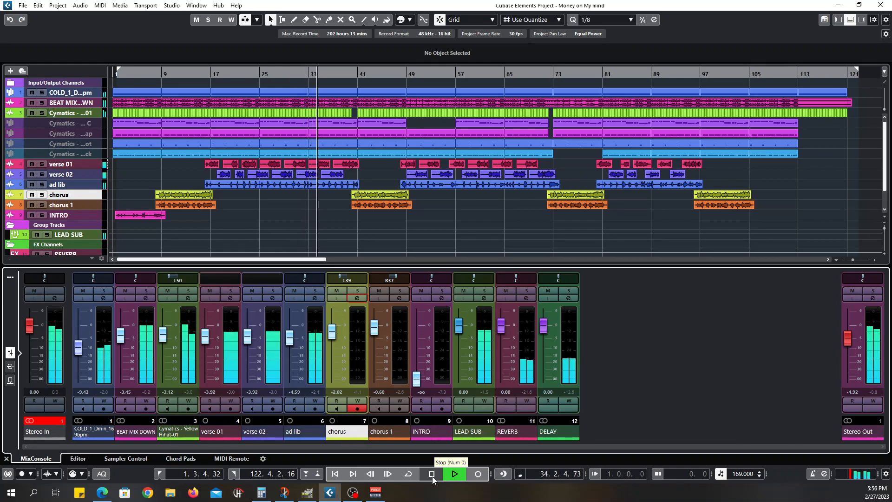
# - Play the song from the start, raise the INTRO channel's level to 3.60 dB, and open its channel settings
pyautogui.click(432, 477)
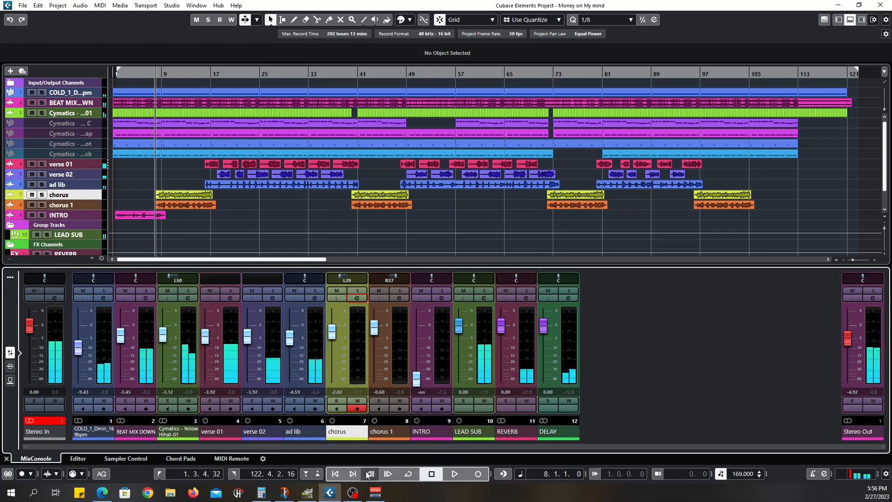
pyautogui.click(336, 474)
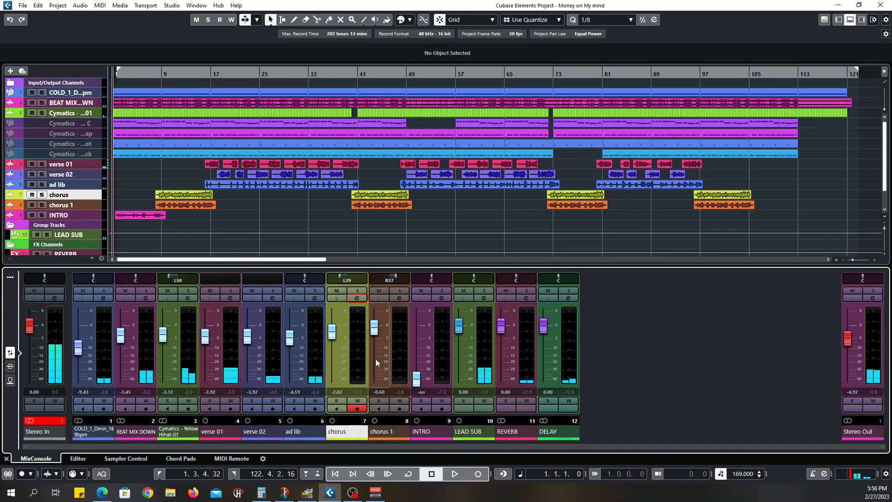
pyautogui.press('space')
pyautogui.moveTo(415, 377); pyautogui.dragTo(423, 342)
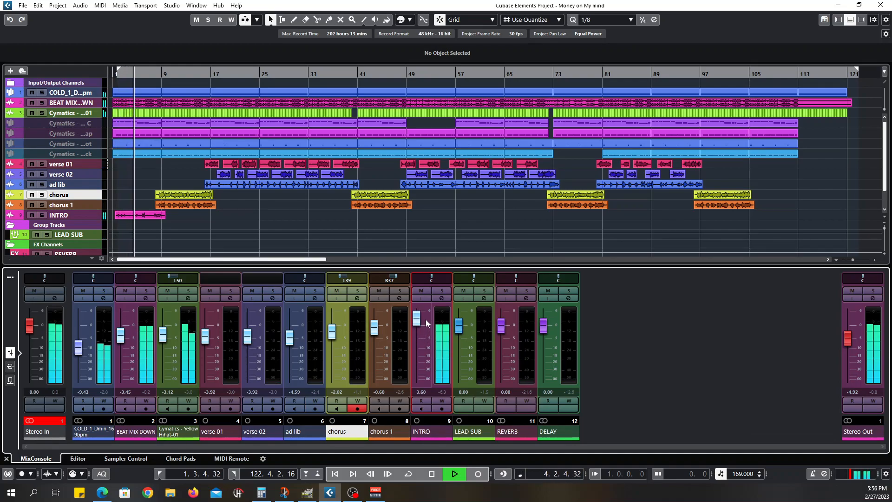
pyautogui.click(441, 298)
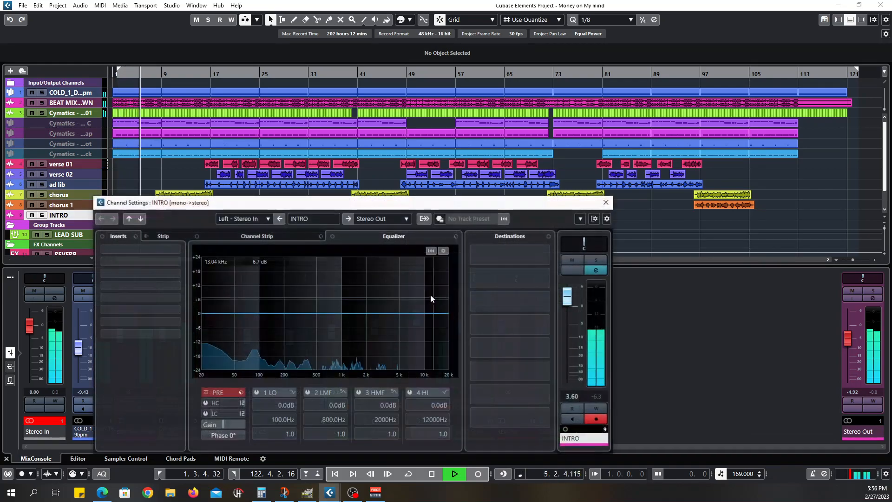
# - Load the Phoneline preset into the INTRO channel's equalizer and restart playback to hear it
pyautogui.click(456, 237)
pyautogui.click(484, 249)
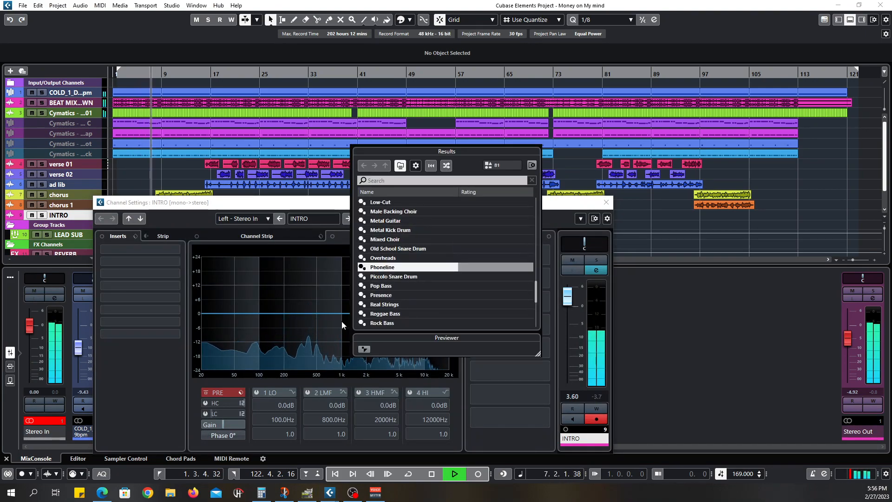
pyautogui.doubleClick(373, 267)
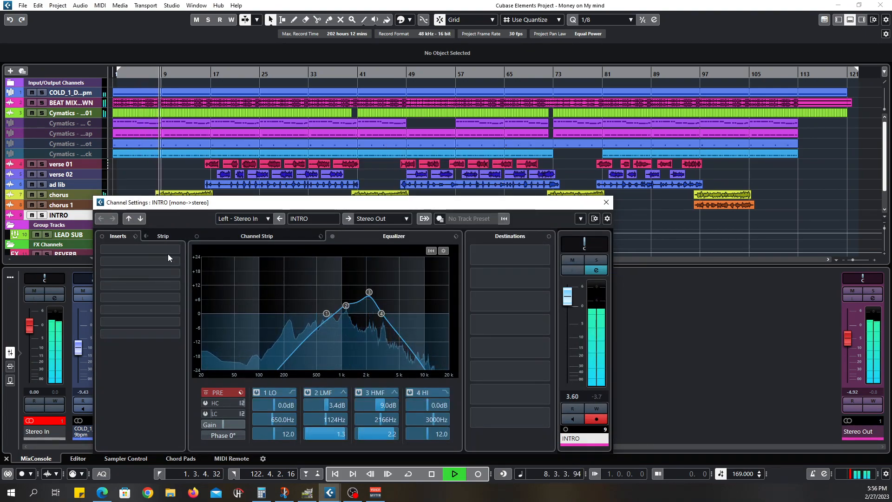
pyautogui.press('space')
pyautogui.press('space')
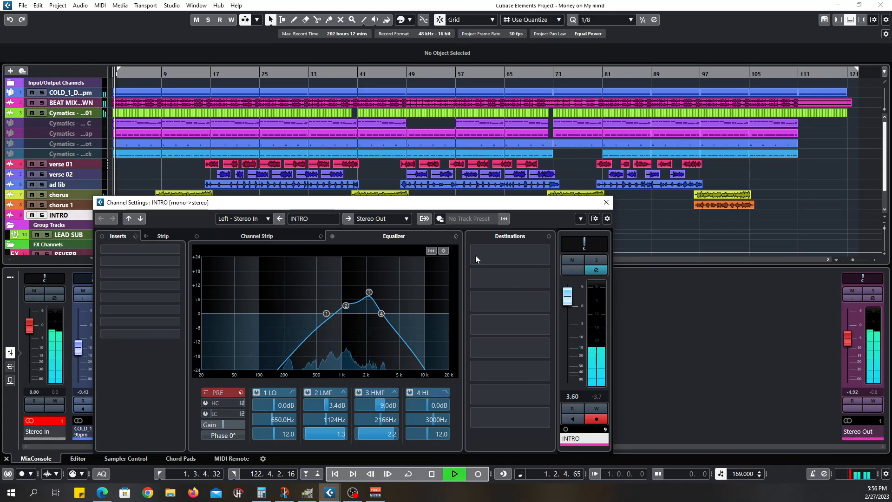
# - Add and activate a send from the INTRO channel to DELAY, set its level to -18.4 dB during playback, and stop
pyautogui.click(544, 252)
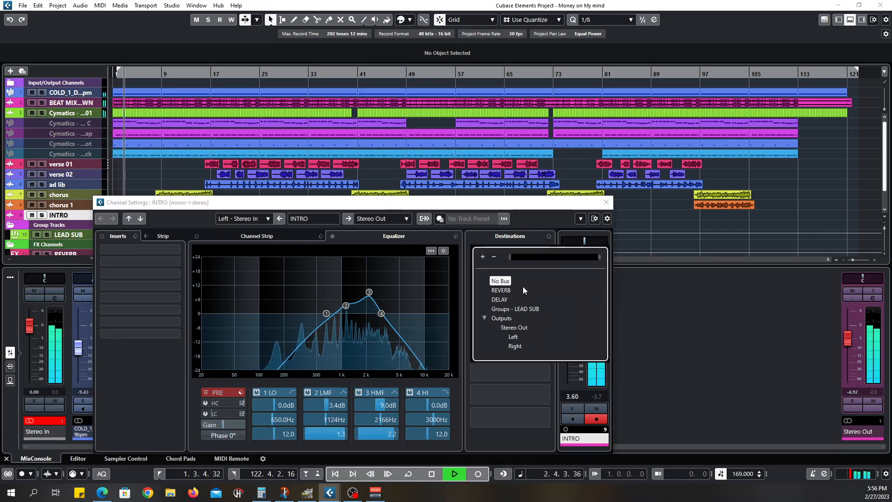
pyautogui.click(509, 298)
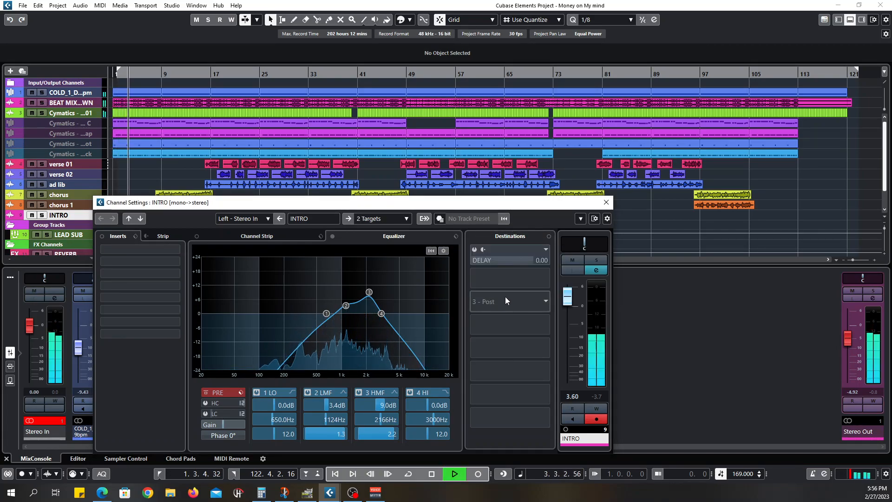
pyautogui.click(474, 249)
pyautogui.press('space')
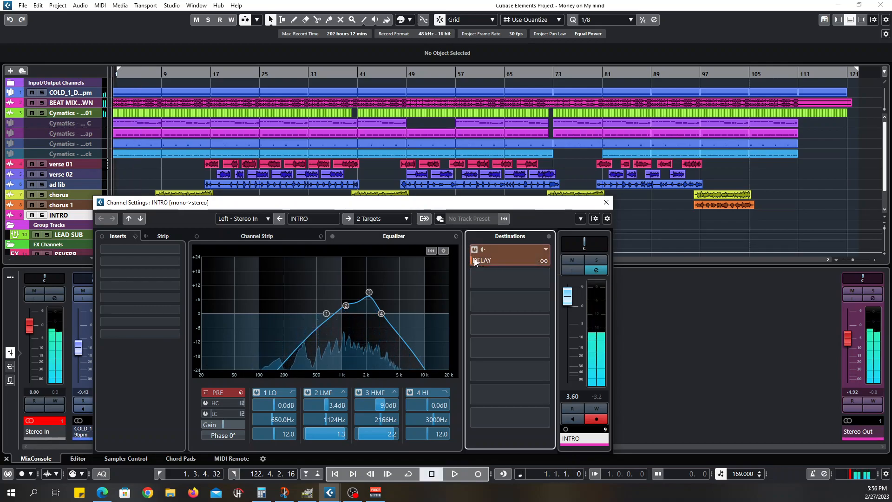
pyautogui.press('space')
pyautogui.moveTo(485, 261); pyautogui.dragTo(506, 263)
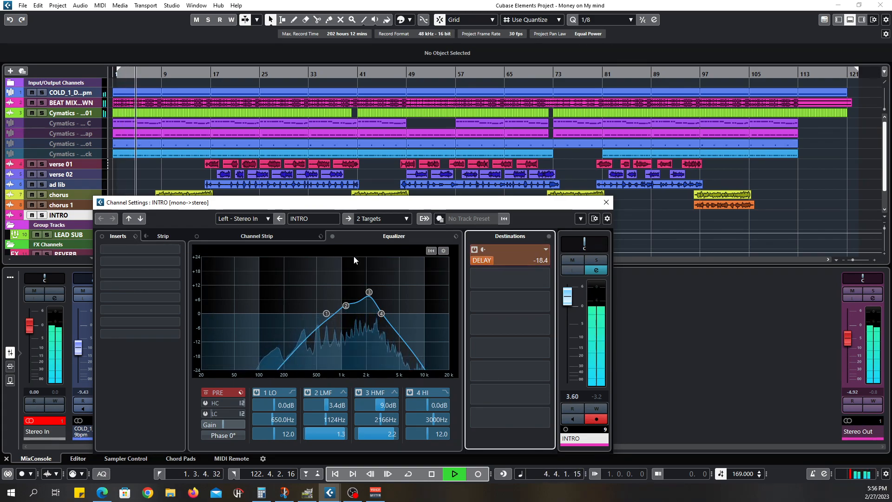
pyautogui.press('space')
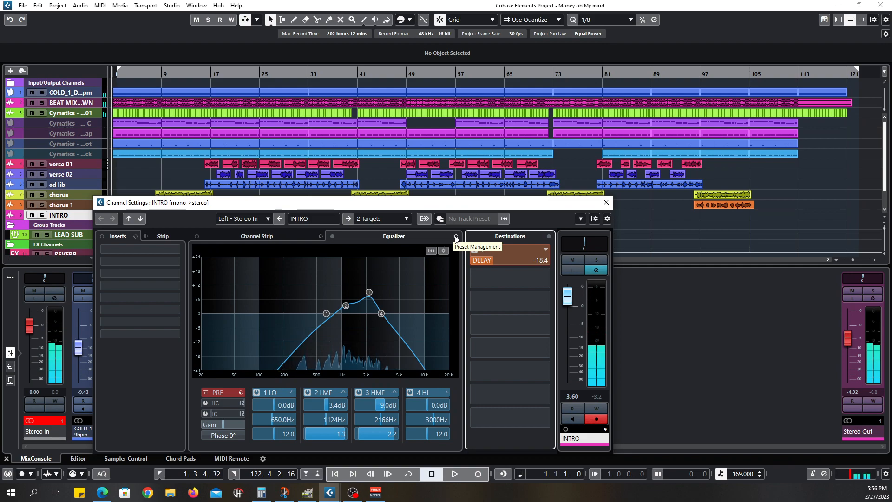
# - Replace the INTRO channel's equalizer preset with 60Hz Hum Remove
pyautogui.click(455, 237)
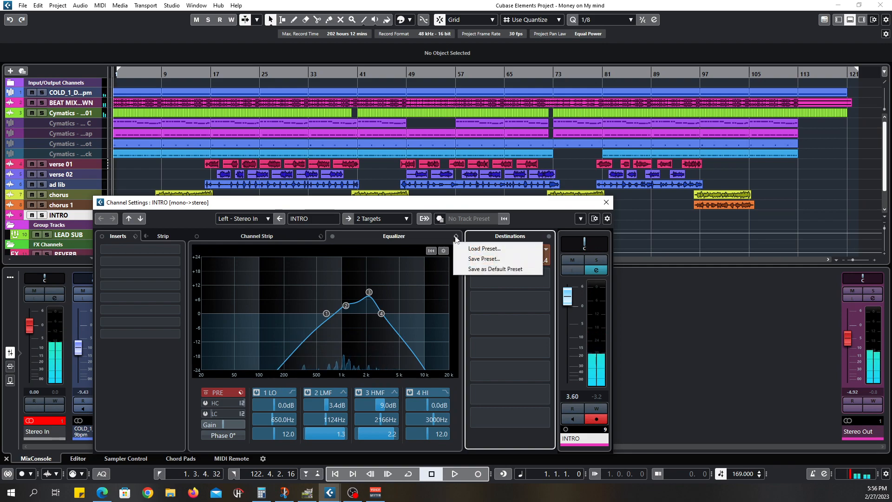
pyautogui.click(472, 251)
pyautogui.scroll(13, 397, 205)
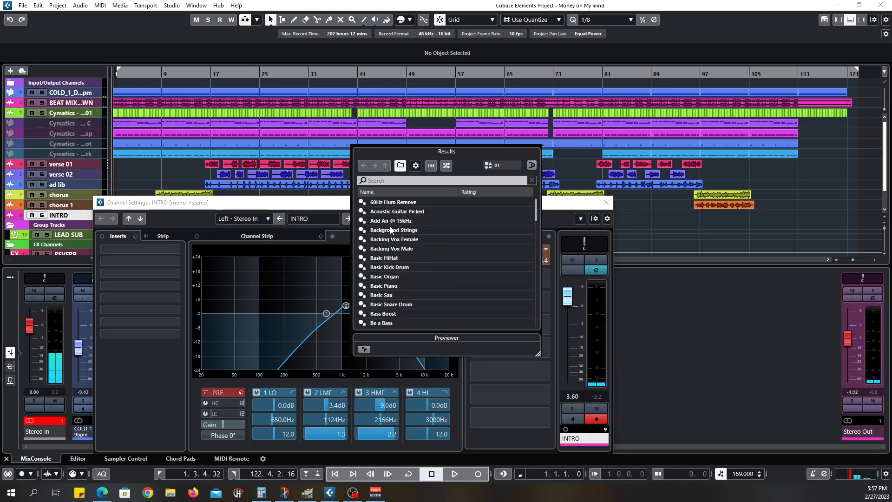
pyautogui.click(387, 203)
pyautogui.doubleClick(387, 203)
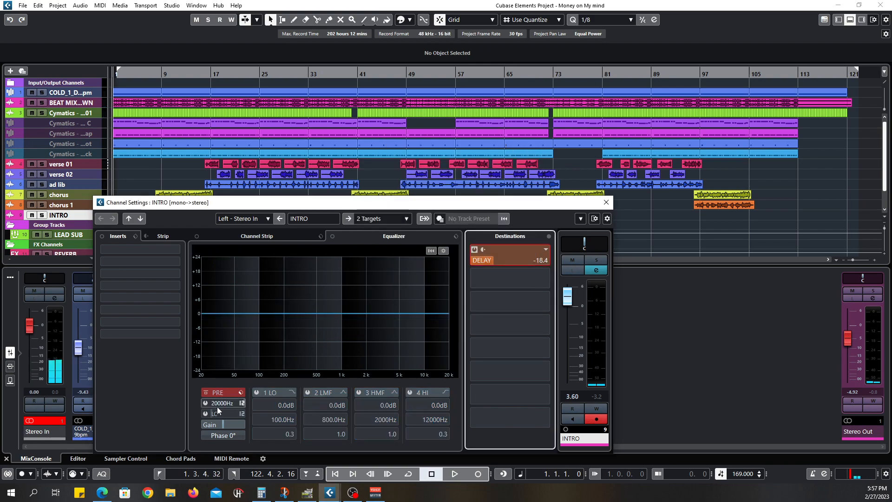
# - Activate the INTRO channel's low-cut filter with a 48 dB/Oct slope, raise its cutoff frequency into the midrange, and play the intro
pyautogui.click(206, 413)
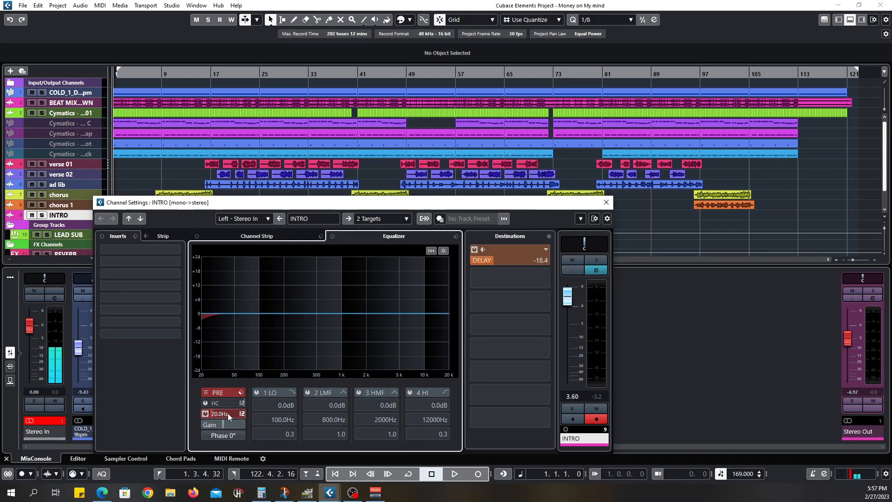
pyautogui.click(241, 413)
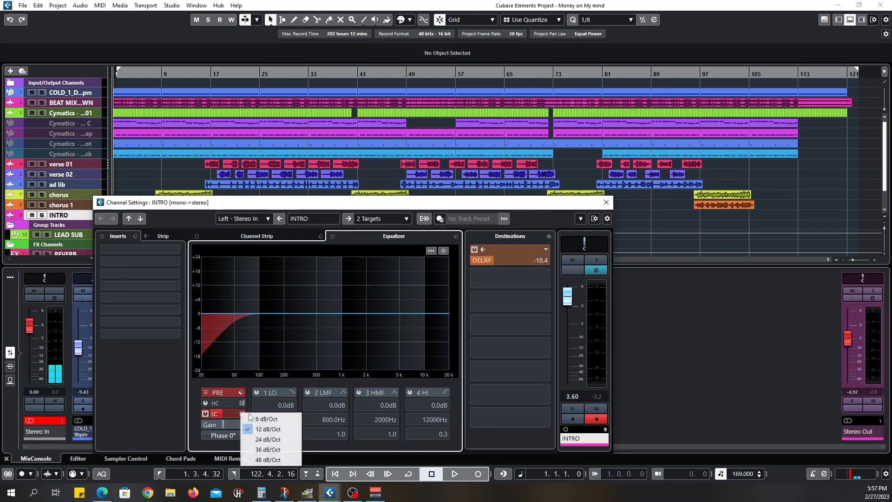
pyautogui.click(270, 460)
pyautogui.moveTo(218, 414); pyautogui.dragTo(238, 414)
pyautogui.press('space')
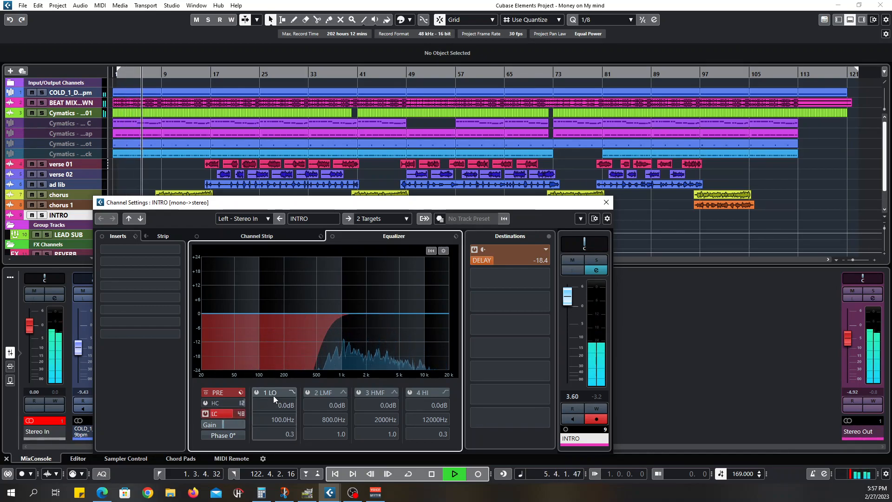
# - Insert a Compressor in the INTRO channel's first insert slot and place its window clear of the equalizer settings
pyautogui.click(177, 249)
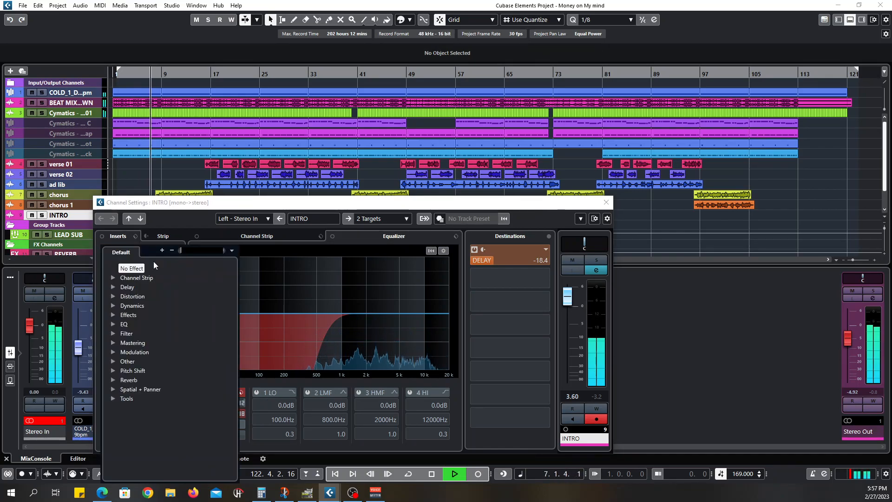
pyautogui.click(113, 305)
pyautogui.click(144, 324)
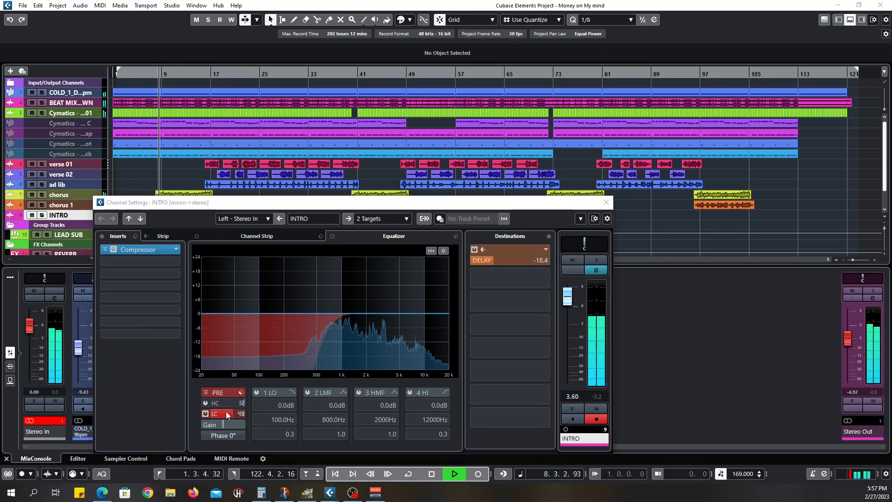
pyautogui.moveTo(570, 251); pyautogui.dragTo(502, 139)
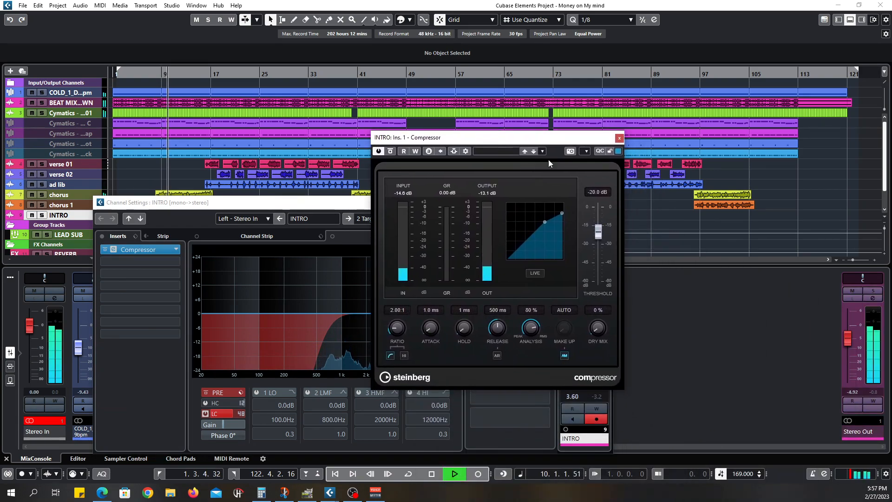
# - Set the INTRO compressor's ratio to 3.05:1 and threshold to -30.0 dB, and close the compressor and channel settings
pyautogui.press('space')
pyautogui.moveTo(389, 316); pyautogui.dragTo(389, 310)
pyautogui.press('space')
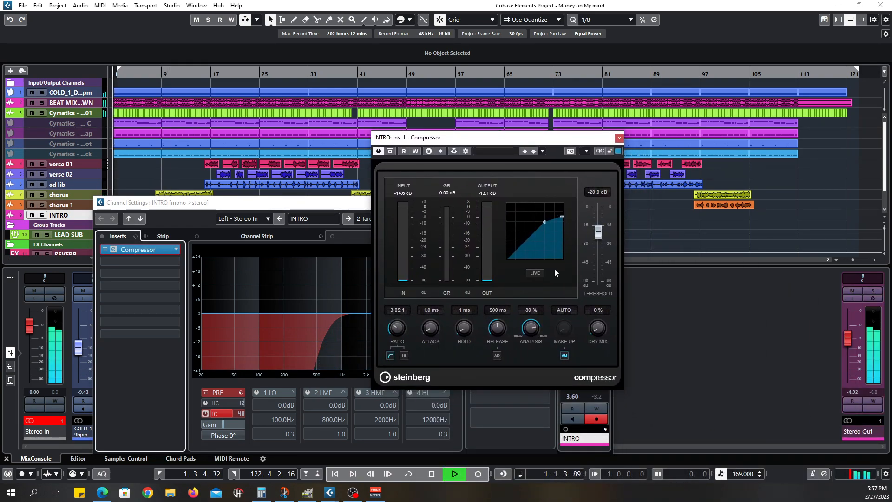
pyautogui.moveTo(599, 231); pyautogui.dragTo(597, 246)
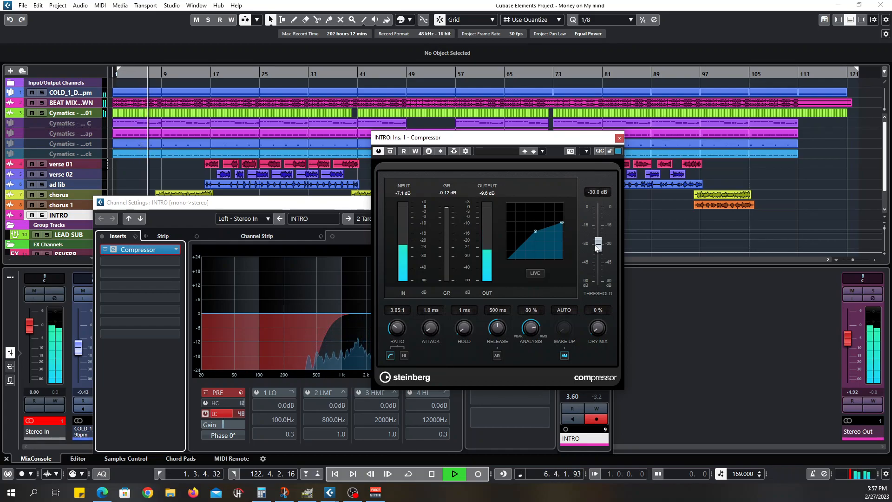
pyautogui.click(619, 138)
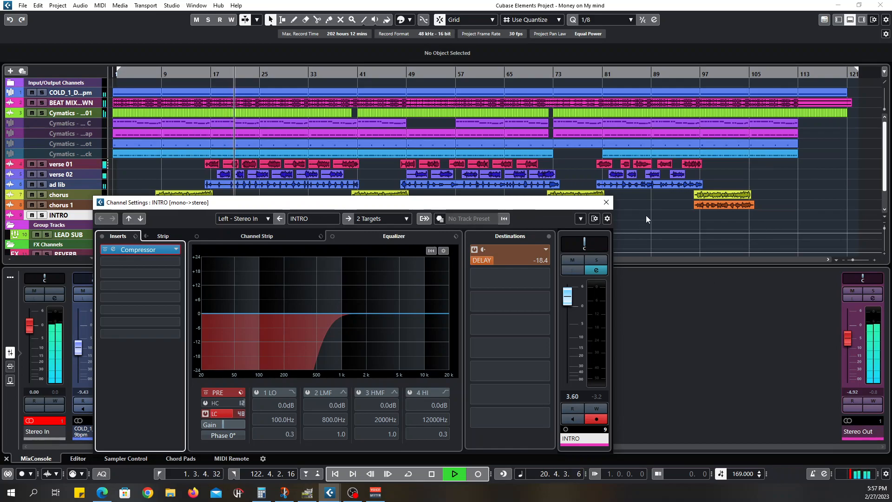
pyautogui.click(605, 203)
# - Restart playback from the beginning and insert a Limiter in the INTRO channel's second insert slot
pyautogui.press('space')
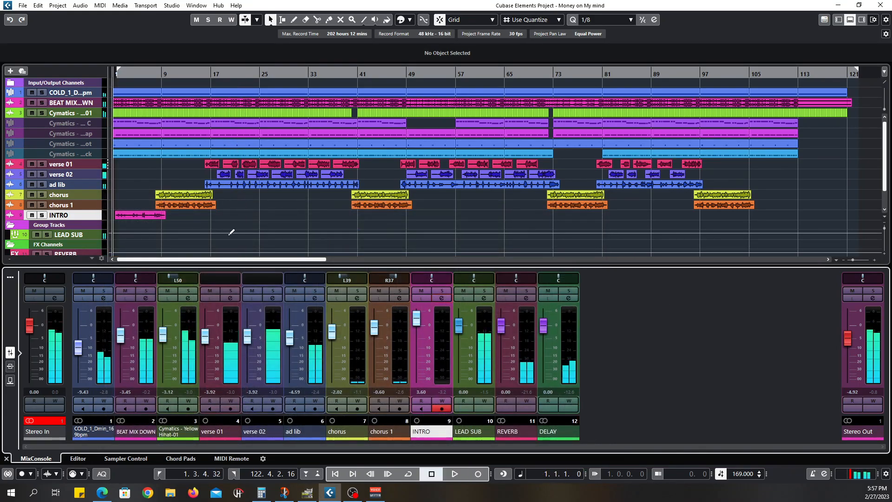
pyautogui.press('space')
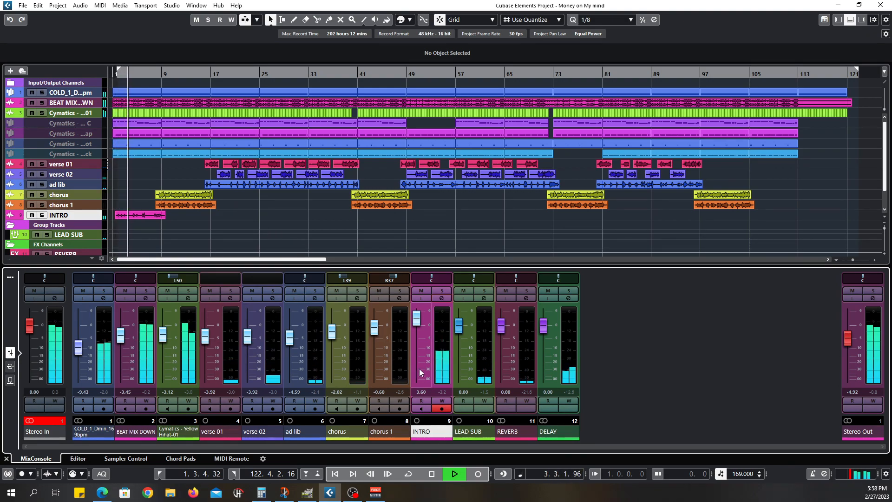
pyautogui.click(441, 298)
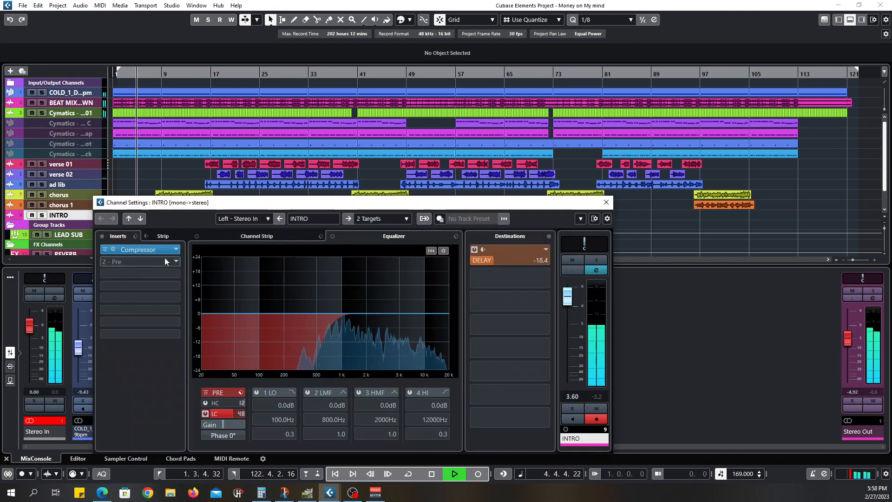
pyautogui.click(175, 263)
pyautogui.click(113, 317)
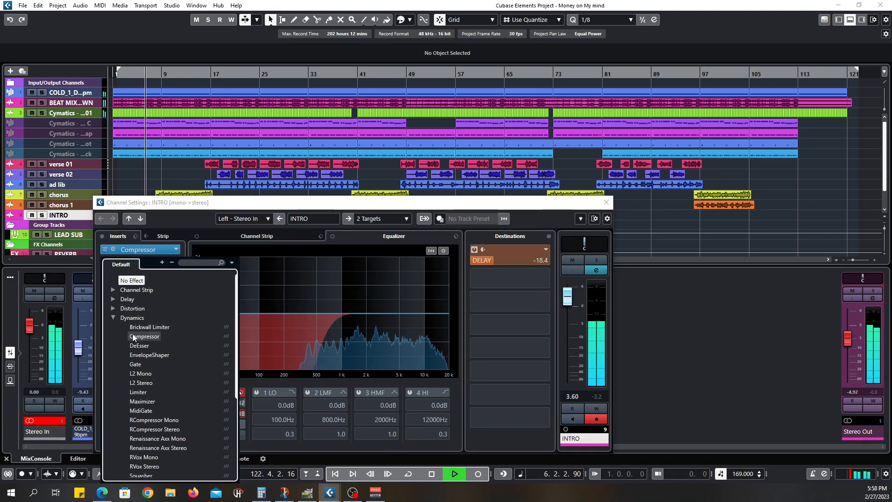
pyautogui.click(138, 392)
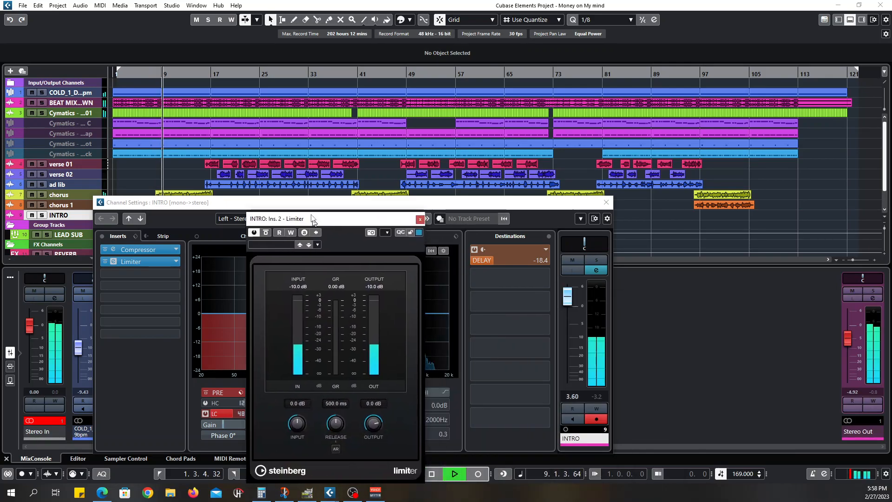
# - Raise the INTRO limiter's input to 4.6 dB, fine-tune its input and output during playback, and close the limiter and channel settings
pyautogui.press('space')
pyautogui.moveTo(316, 392); pyautogui.dragTo(318, 388)
pyautogui.press('space')
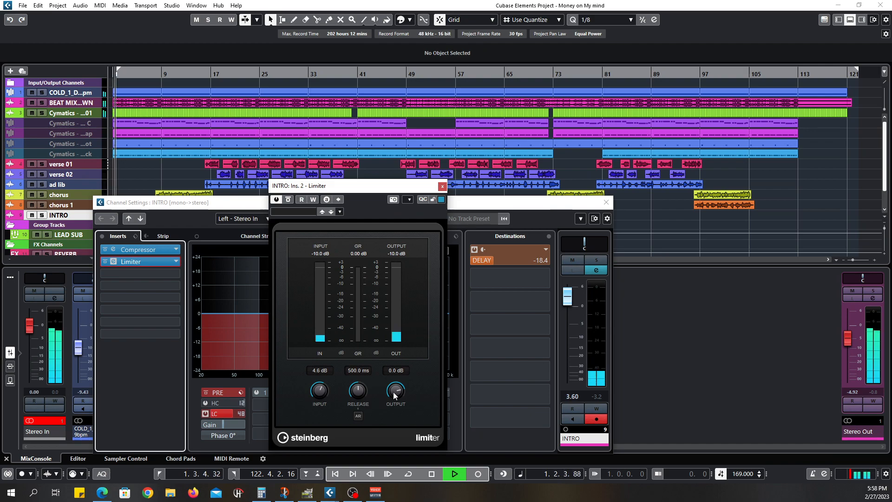
pyautogui.moveTo(388, 391); pyautogui.dragTo(390, 394)
pyautogui.moveTo(321, 395); pyautogui.dragTo(315, 395)
pyautogui.click(442, 186)
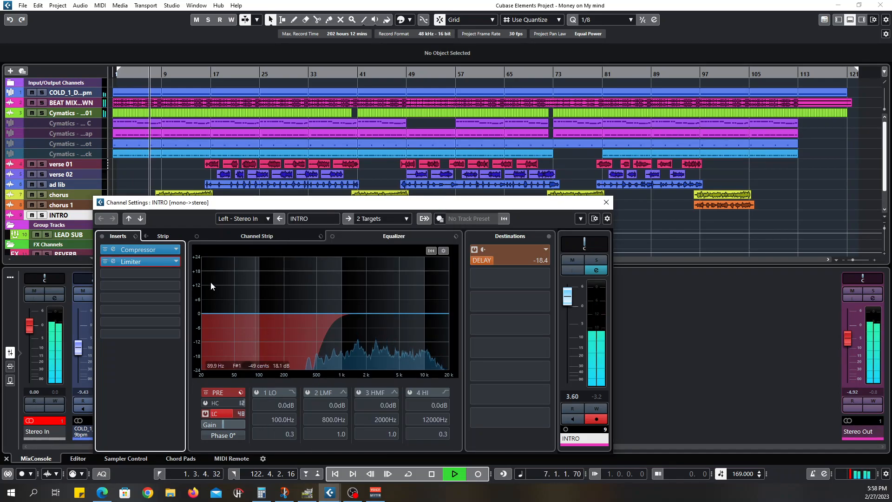
pyautogui.click(606, 203)
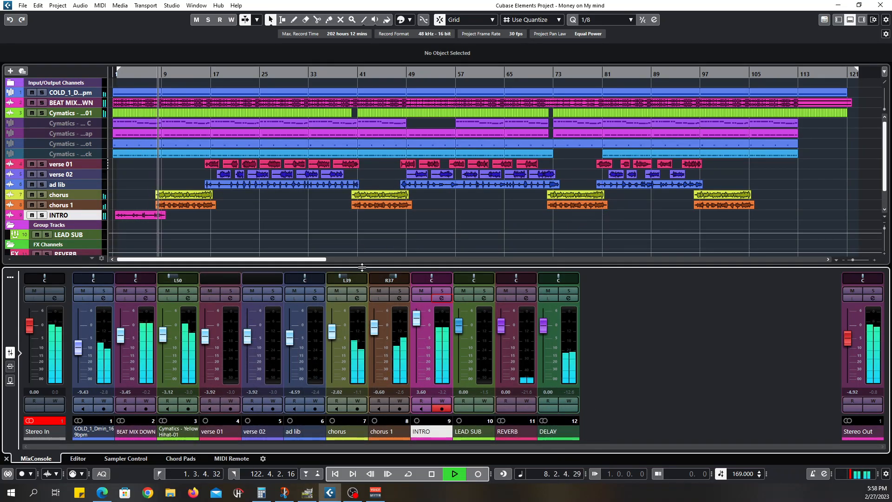
# - Stop playback and cut a short section out of the INTRO clip just before bar 7
pyautogui.press('space')
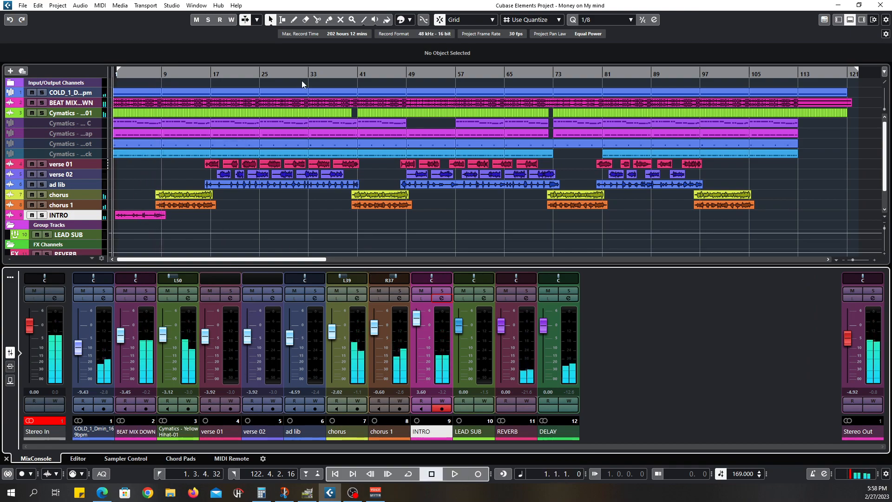
pyautogui.click(318, 20)
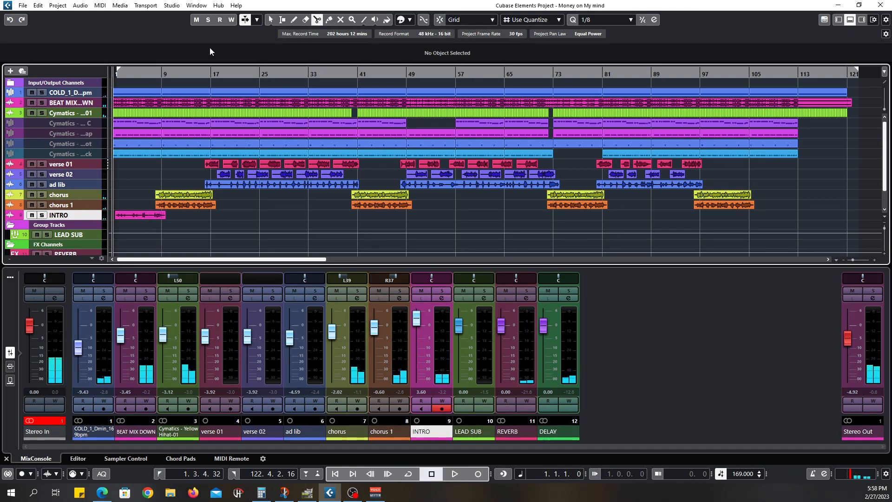
pyautogui.click(149, 215)
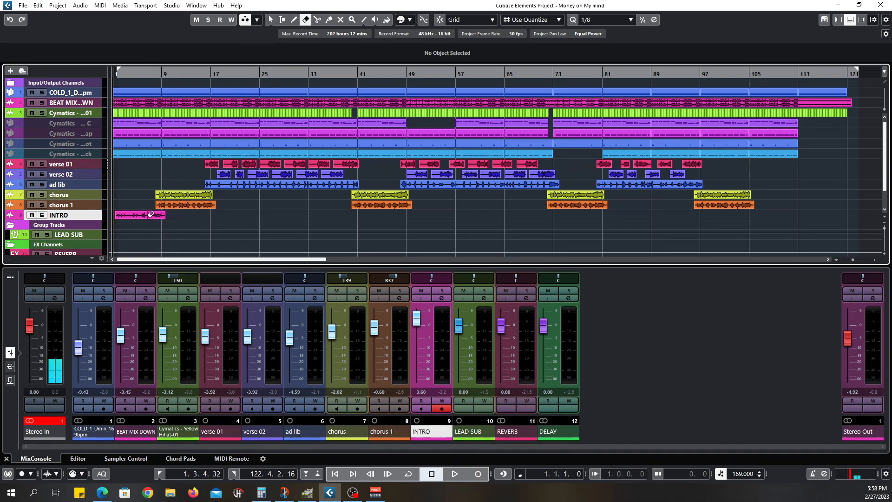
# - Play the intro with the INTRO channel soloed to check the edited clips
pyautogui.click(874, 261)
pyautogui.click(875, 260)
pyautogui.click(874, 260)
pyautogui.click(874, 260)
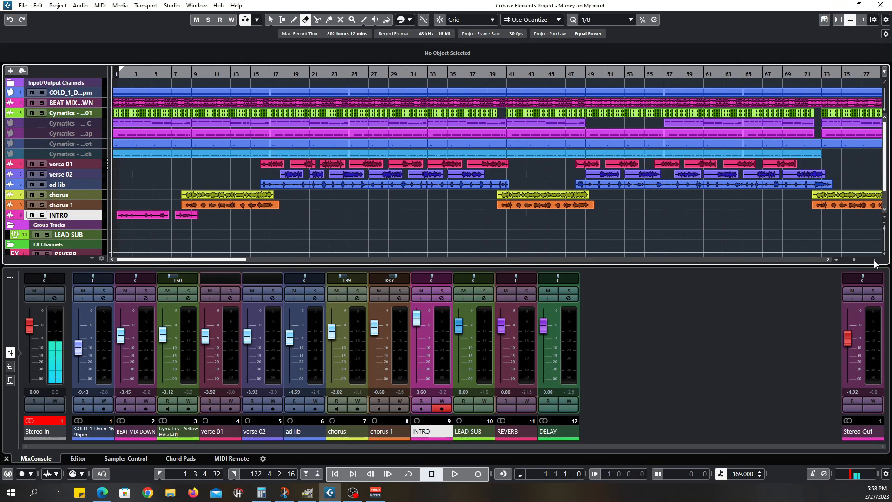
pyautogui.click(874, 260)
pyautogui.click(874, 260)
pyautogui.click(875, 261)
pyautogui.press('space')
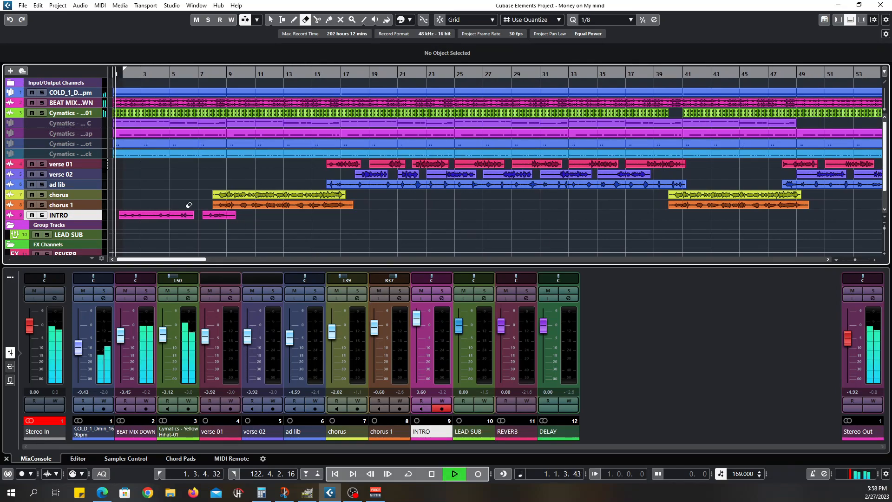
pyautogui.click(442, 291)
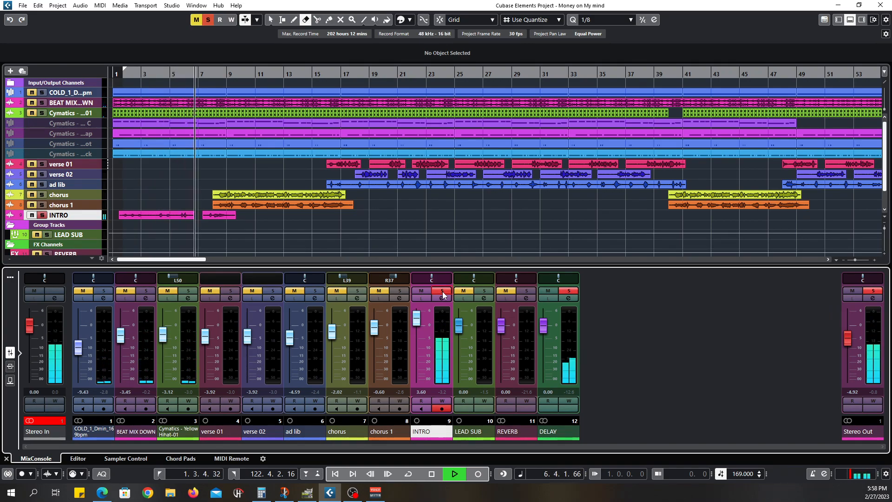
pyautogui.press('space')
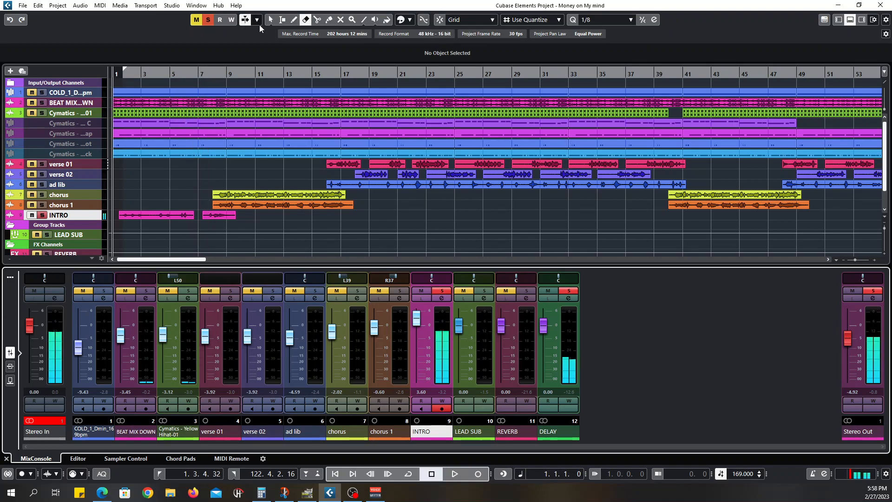
# - Trim the tail of the first INTRO clip to just past bar 6 and play the soloed track
pyautogui.click(317, 19)
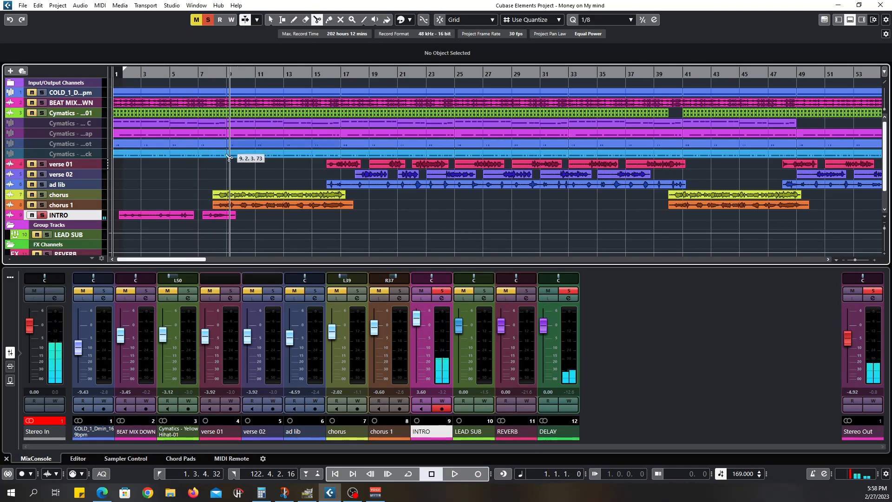
pyautogui.click(191, 218)
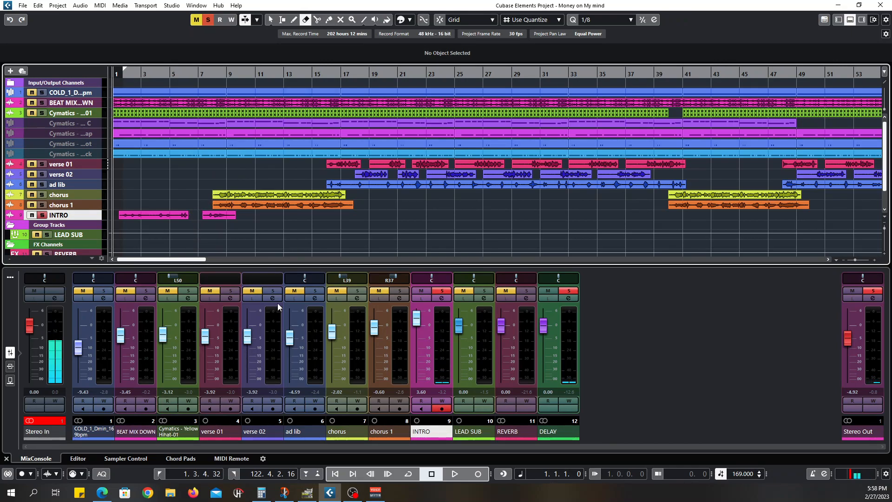
pyautogui.press('space')
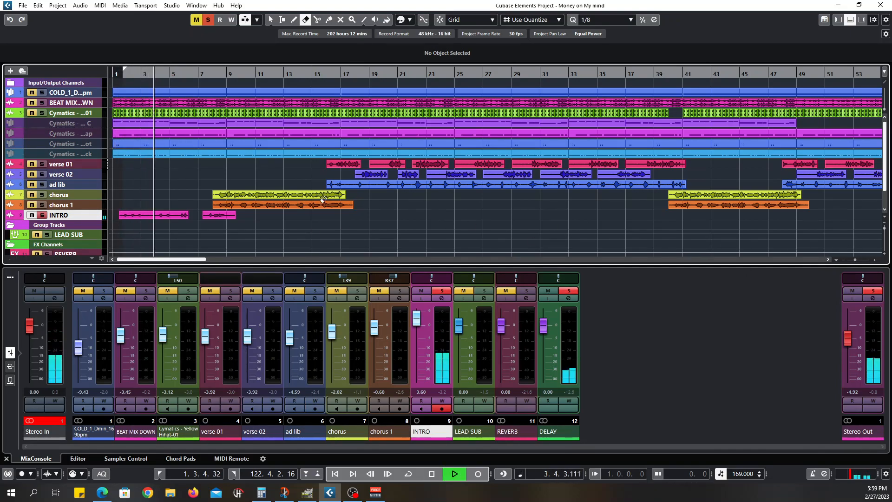
# - Enlarge the INTRO track's height and trim the tail of its second clip to about bar 9
pyautogui.moveTo(82, 220); pyautogui.dragTo(81, 238)
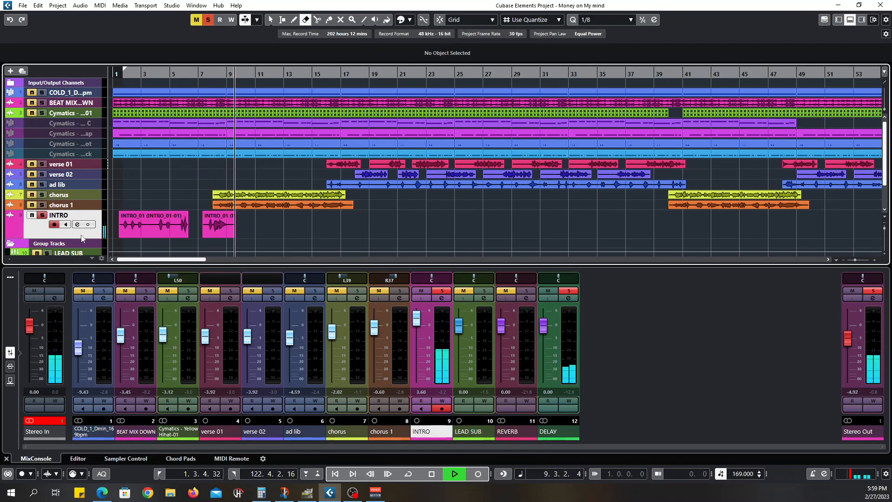
pyautogui.press('space')
pyautogui.click(317, 20)
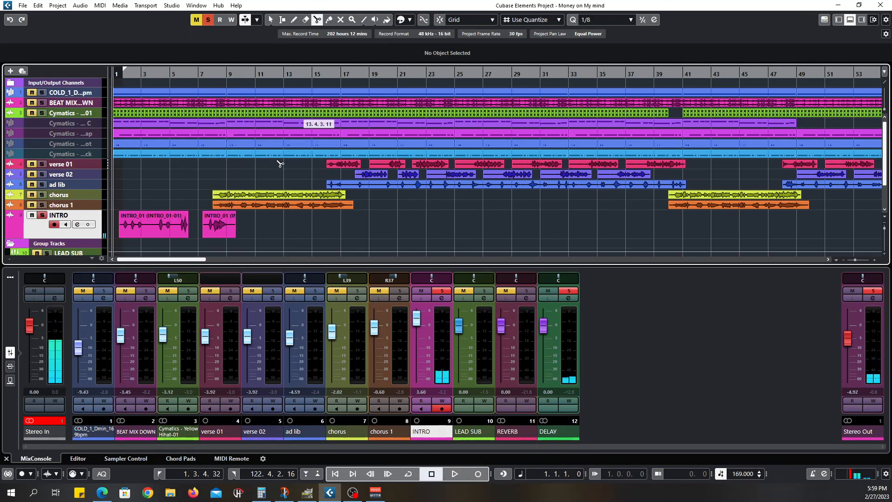
pyautogui.click(227, 224)
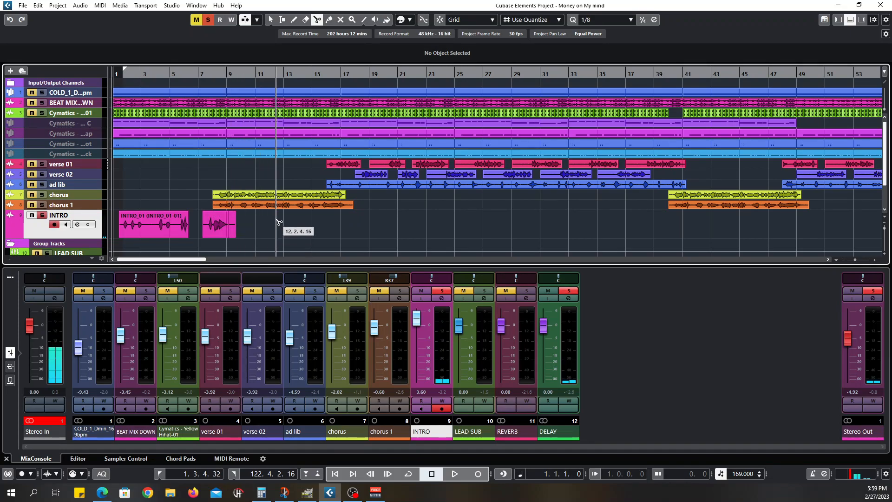
pyautogui.click(306, 20)
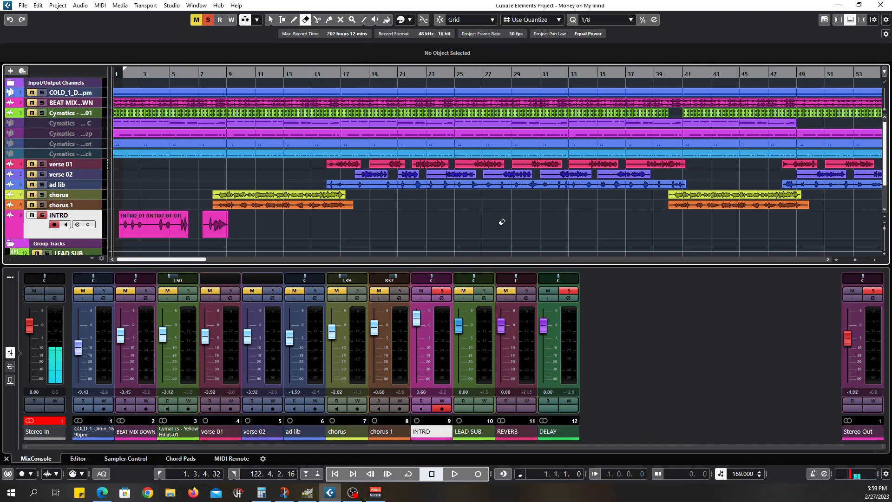
# - Play the project briefly from about bar 14 and return the playhead to the project start
pyautogui.click(844, 260)
pyautogui.click(844, 260)
pyautogui.click(844, 260)
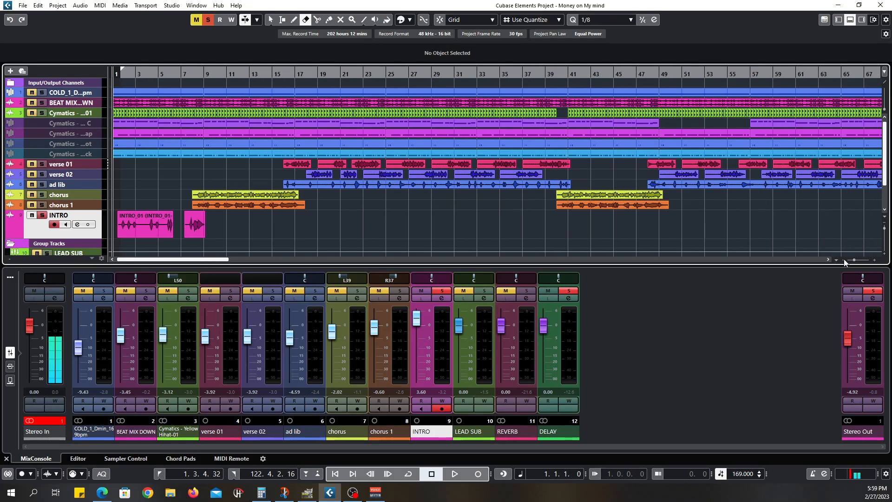
pyautogui.click(844, 261)
pyautogui.click(844, 260)
pyautogui.click(844, 260)
pyautogui.click(844, 260)
pyautogui.click(844, 260)
pyautogui.click(844, 261)
pyautogui.click(844, 260)
pyautogui.click(844, 260)
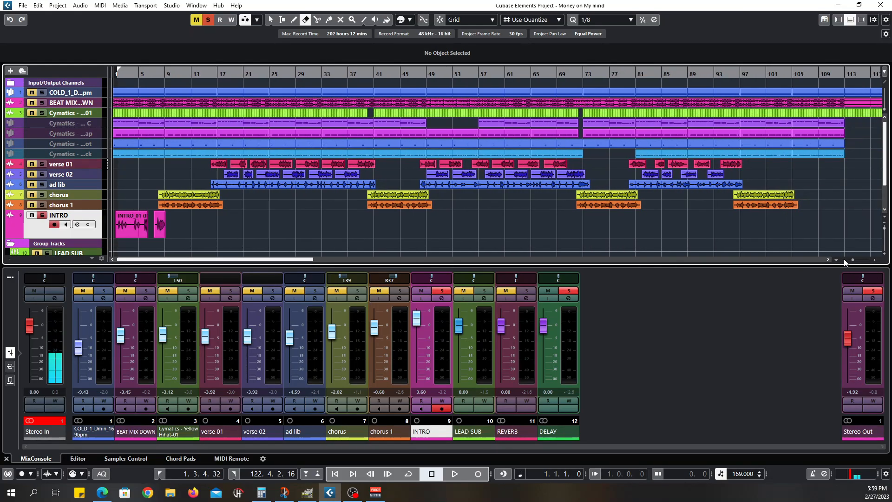
pyautogui.click(844, 260)
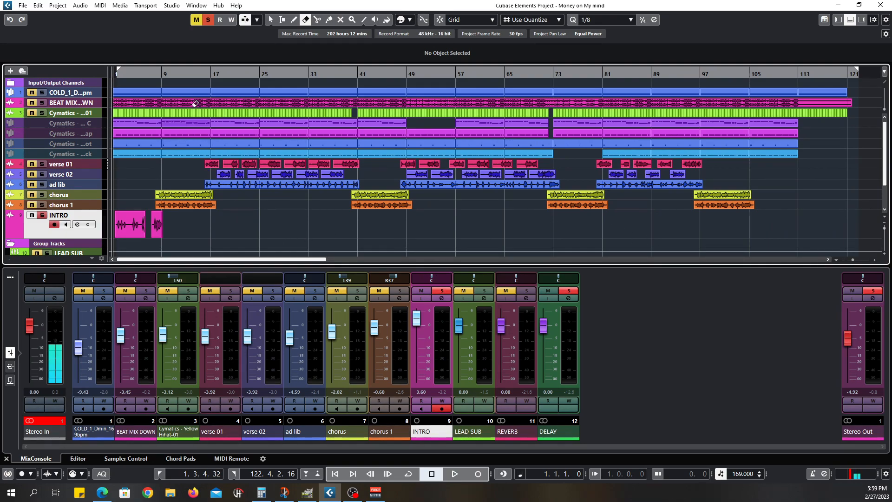
pyautogui.click(194, 73)
pyautogui.click(194, 73)
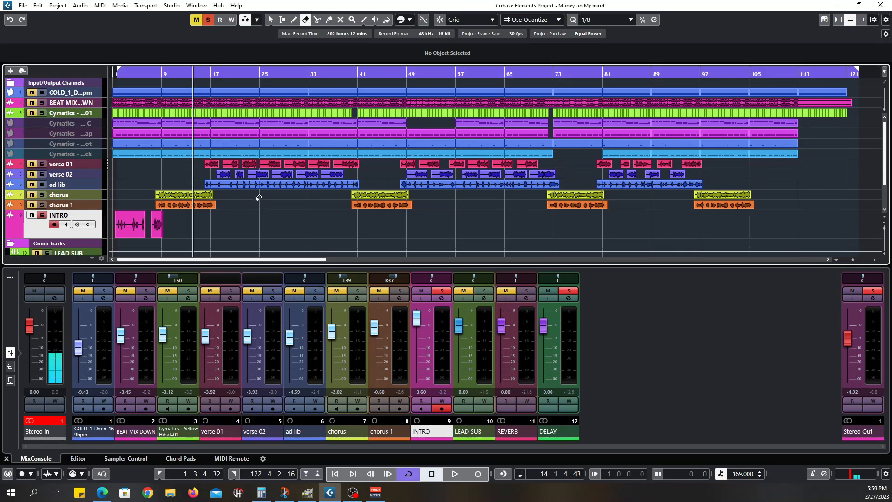
pyautogui.press('space')
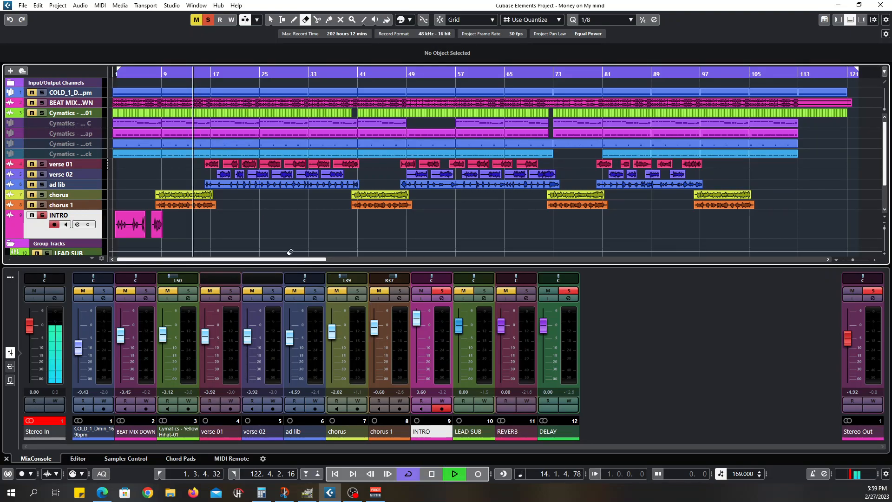
pyautogui.press('space')
pyautogui.click(412, 478)
pyautogui.click(336, 474)
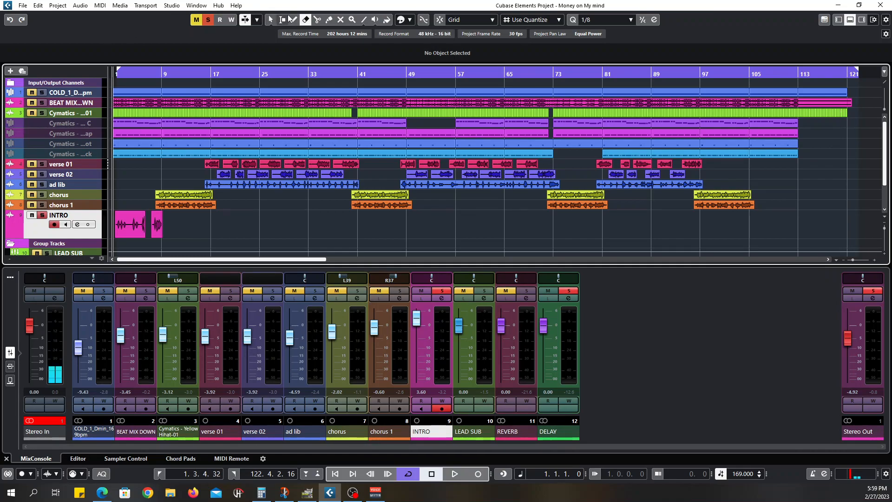
# - Split the COLD_1, BEAT MIX DOWN and Cymatics hi-hat clips at about bar 113 and delete everything beyond it
pyautogui.click(799, 93)
pyautogui.click(800, 103)
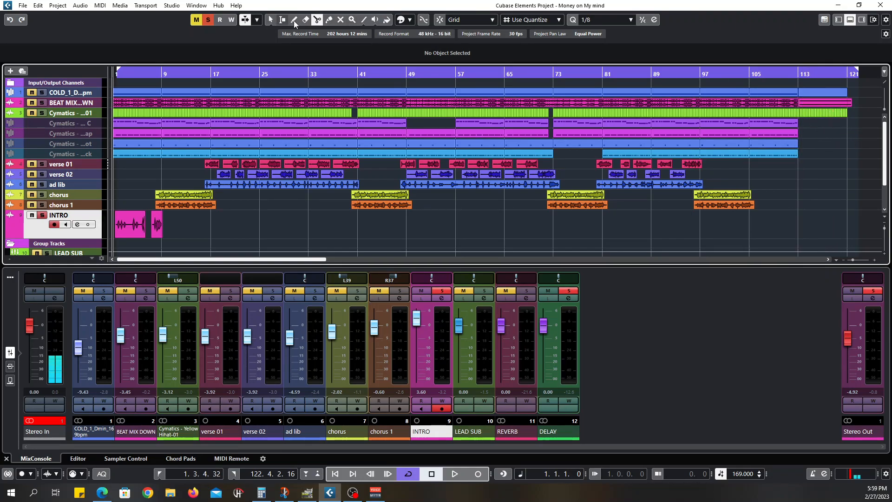
pyautogui.moveTo(839, 109); pyautogui.dragTo(815, 128)
pyautogui.press('Delete')
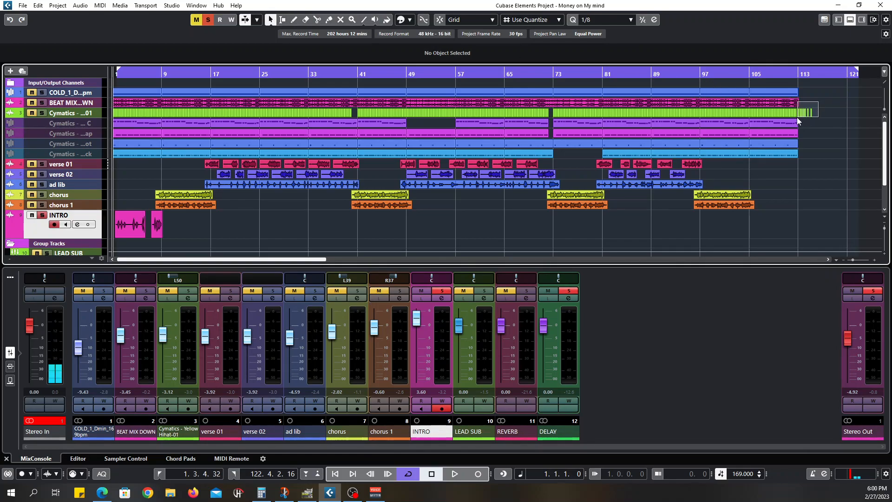
pyautogui.moveTo(799, 117); pyautogui.dragTo(799, 118)
pyautogui.press('Delete')
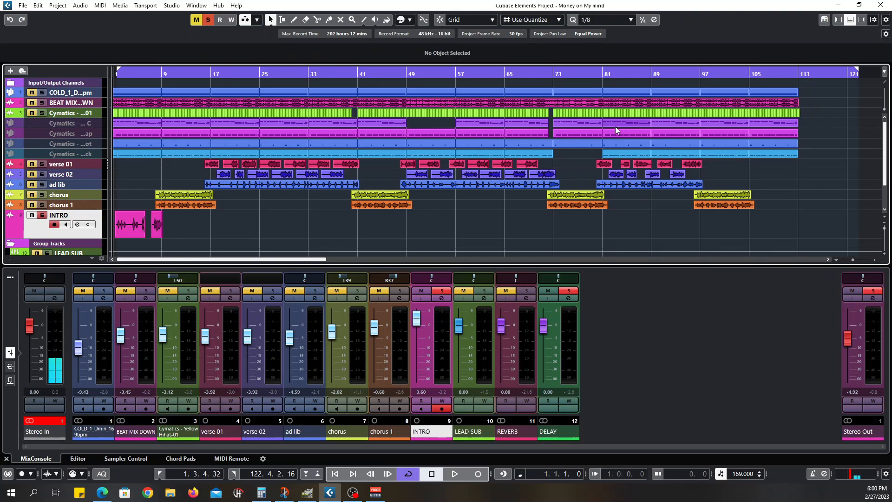
# - Turn off solo on the INTRO track and play the full mix from about bar 89
pyautogui.click(649, 71)
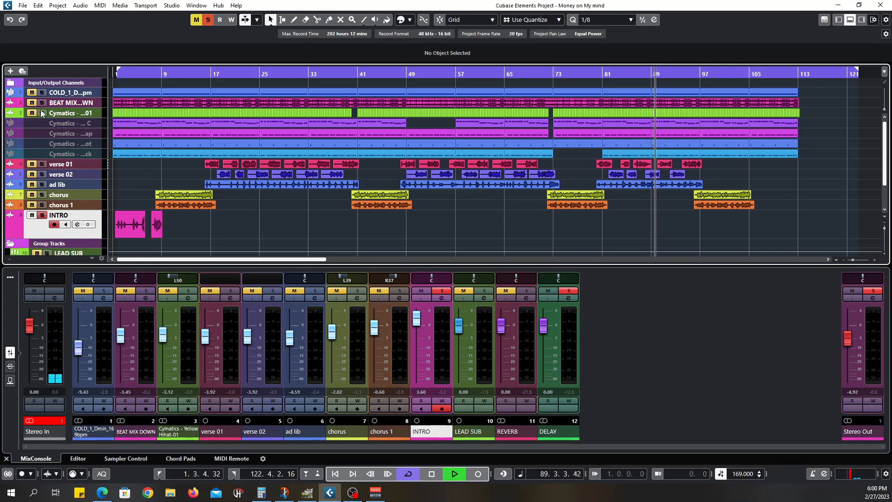
pyautogui.press('space')
pyautogui.click(41, 216)
pyautogui.press('space')
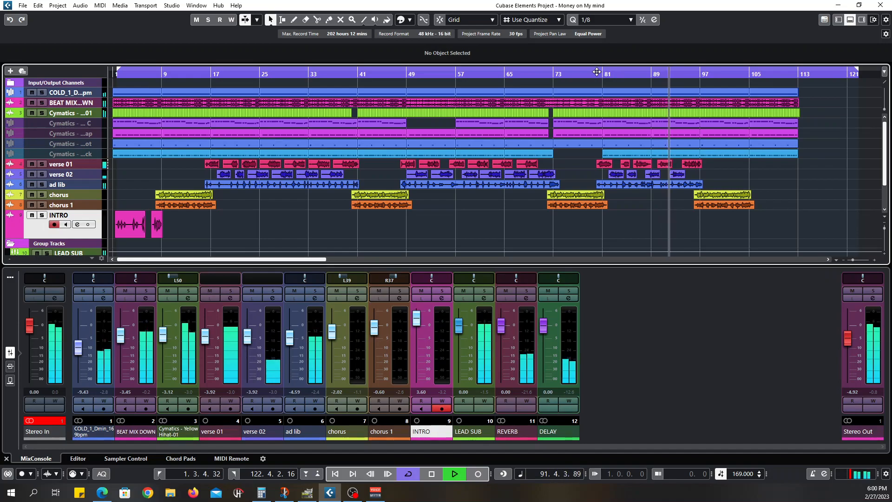
pyautogui.press('space')
# - Move the playhead to about bar 105, play briefly, and enable automation reading and writing on the Stereo Out channel
pyautogui.click(748, 75)
pyautogui.press('space')
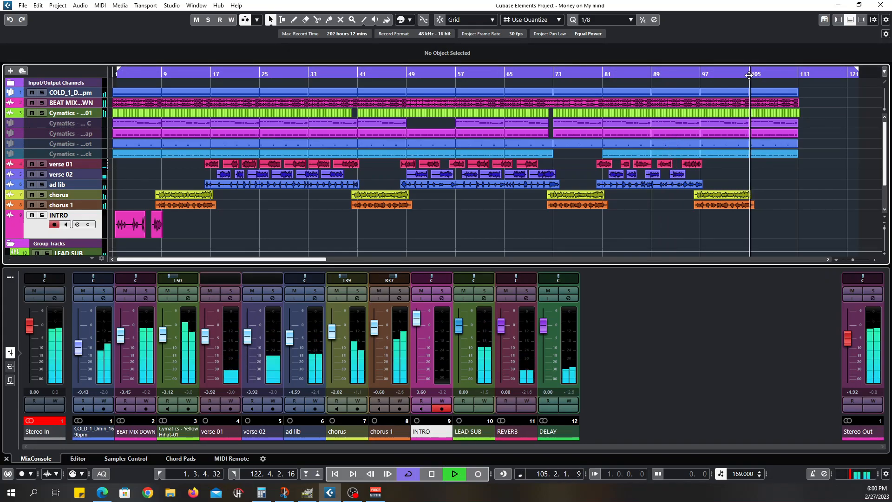
pyautogui.click(873, 401)
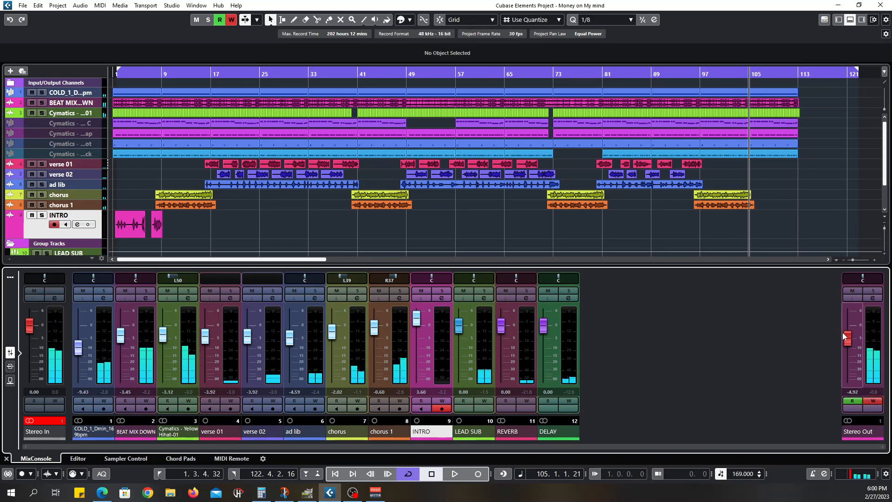
# - Record a volume fade-out on the Stereo Out channel from about bar 105 and return the playhead to the project start
pyautogui.press('space')
pyautogui.moveTo(850, 337); pyautogui.dragTo(850, 384)
pyautogui.press('space')
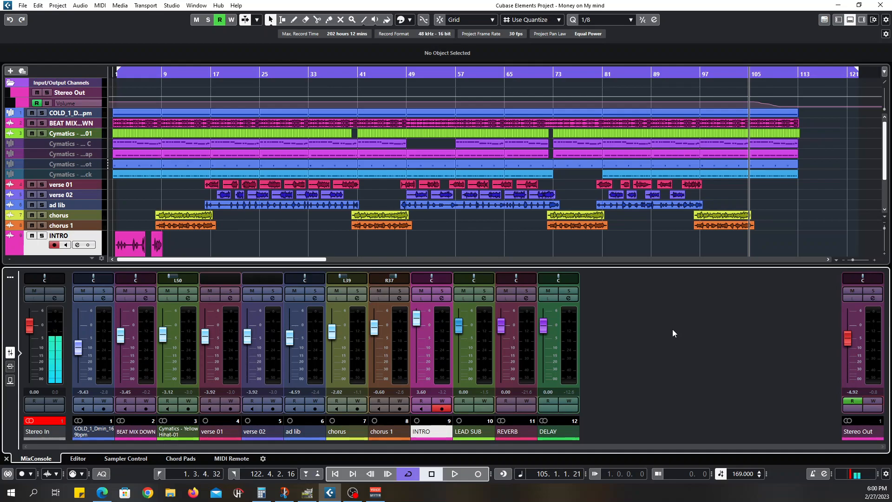
pyautogui.click(336, 473)
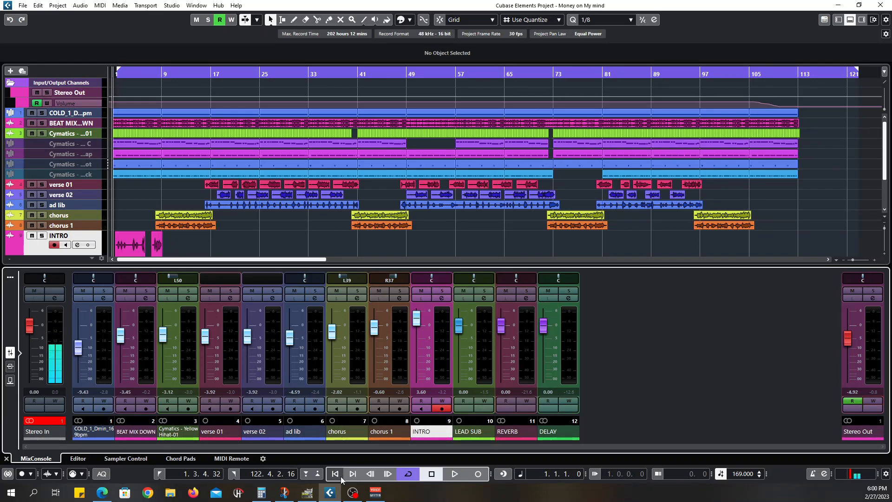
# - Fit the whole arrangement with all tracks in view and play the full mix from the project start
pyautogui.scroll(-3, 648, 246)
pyautogui.scroll(4, 642, 233)
pyautogui.press('g')
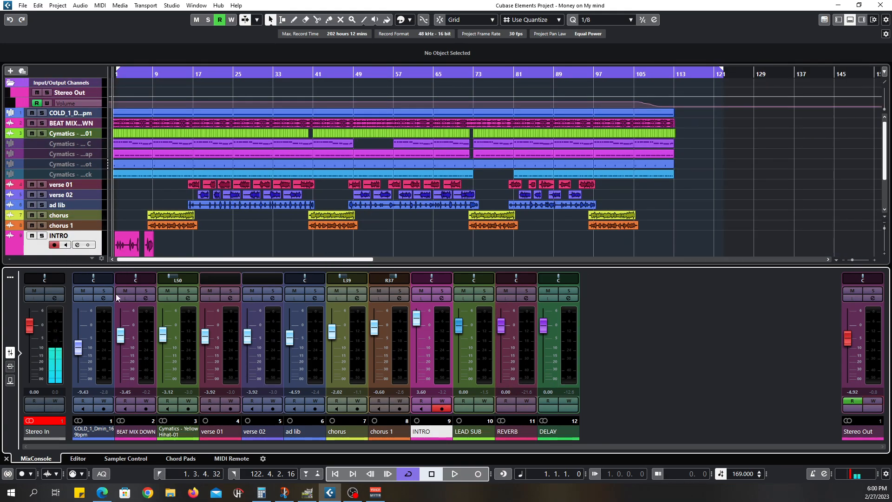
pyautogui.click(884, 227)
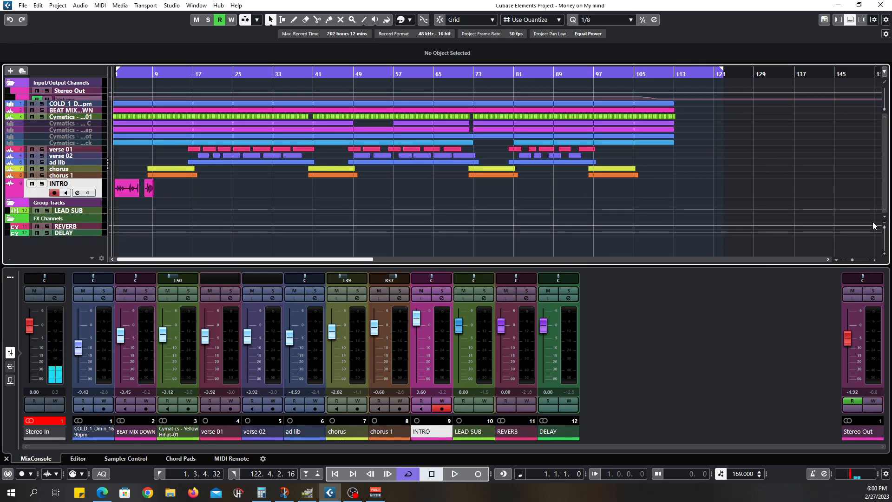
pyautogui.press('space')
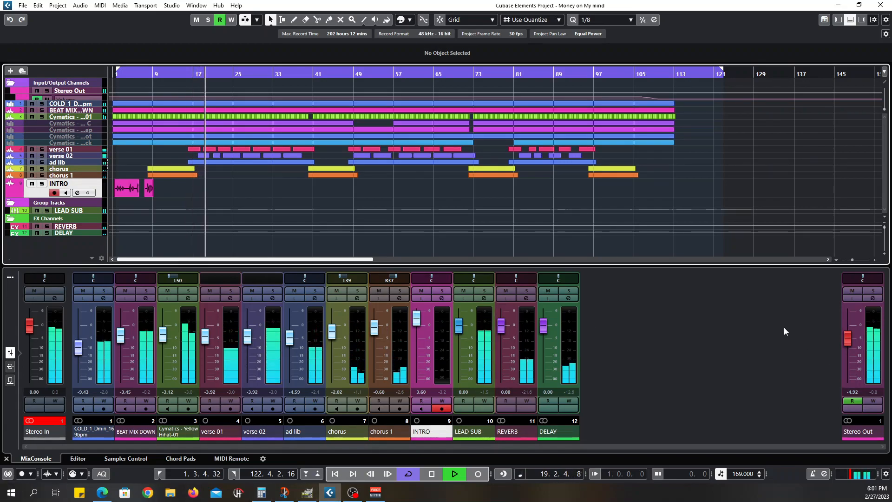
# - Insert the Maximizer dynamics effect in the first insert slot of the Stereo Out channel
pyautogui.click(873, 298)
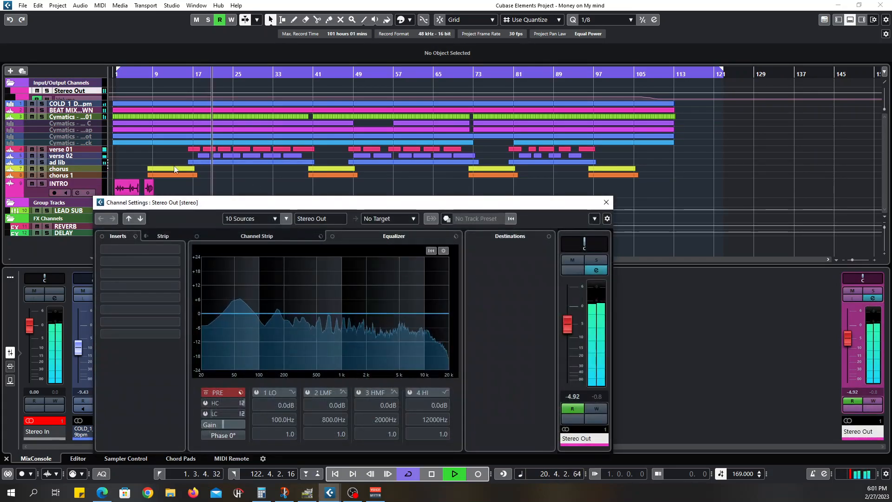
pyautogui.click(154, 249)
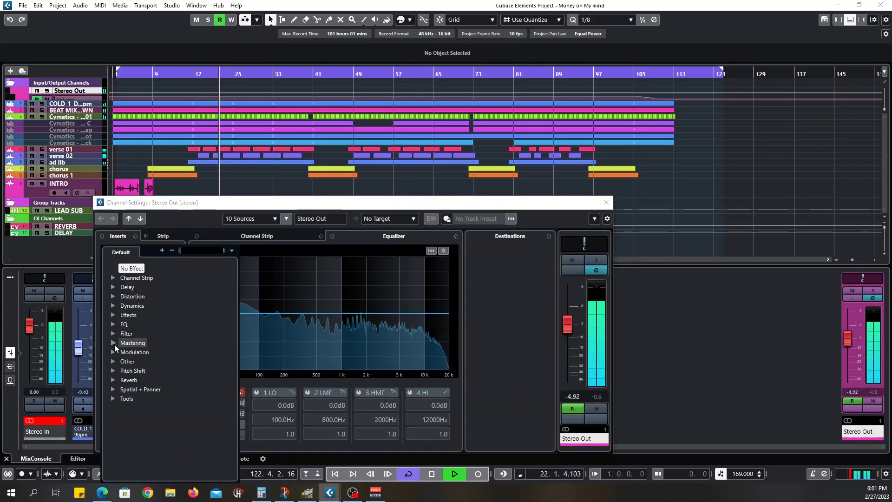
pyautogui.click(113, 305)
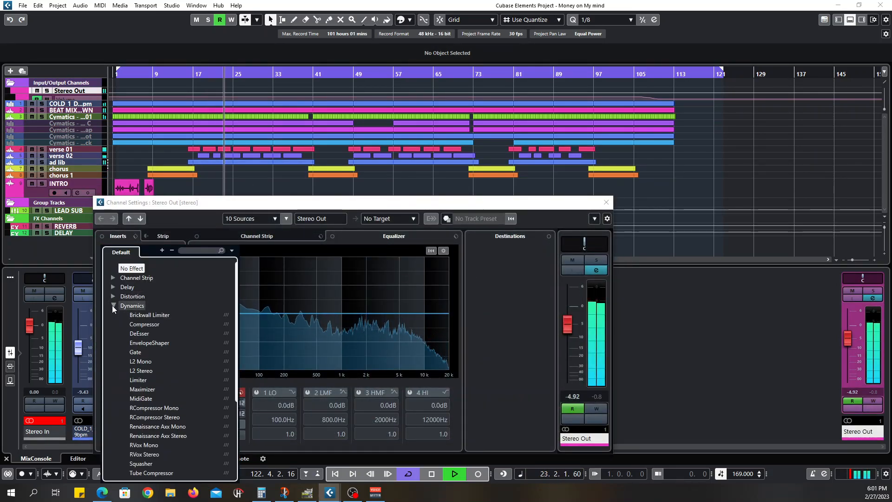
pyautogui.click(148, 388)
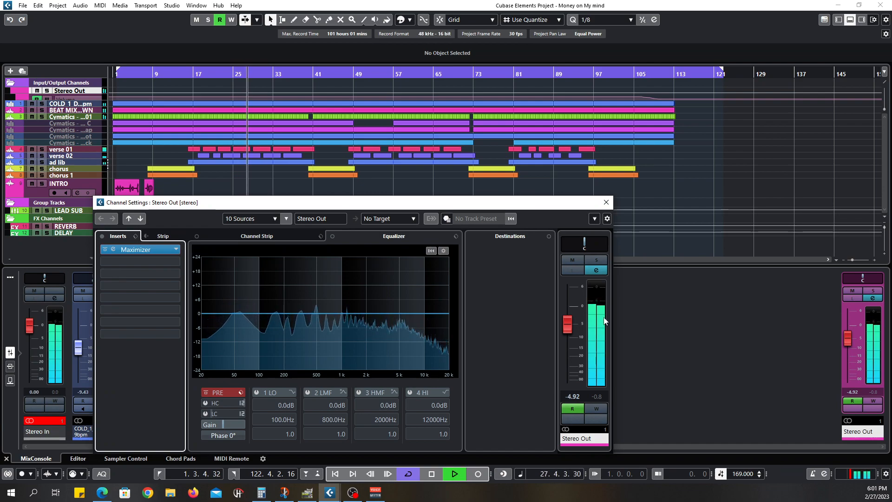
# - Set the Maximizer's Optimize to 36% and Output to -0.3 dB while comparing the mix with the effect bypassed and active
pyautogui.click(140, 250)
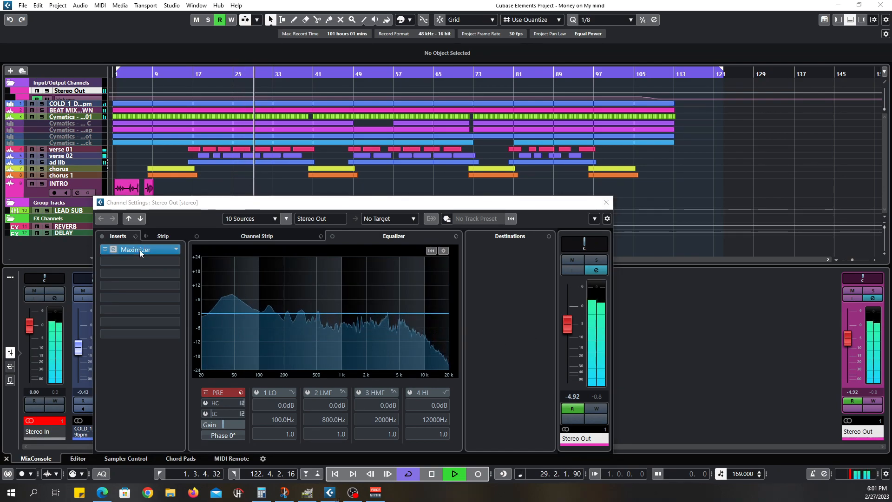
pyautogui.press('space')
pyautogui.moveTo(292, 83); pyautogui.dragTo(289, 72)
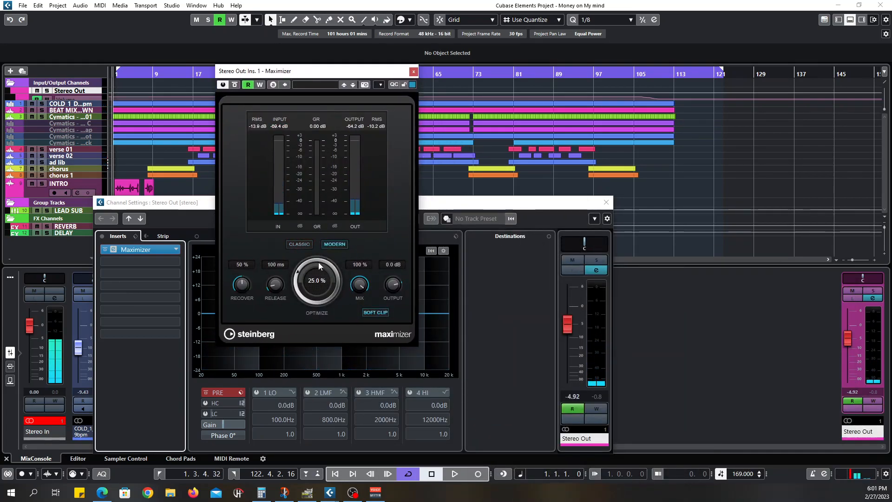
pyautogui.press('space')
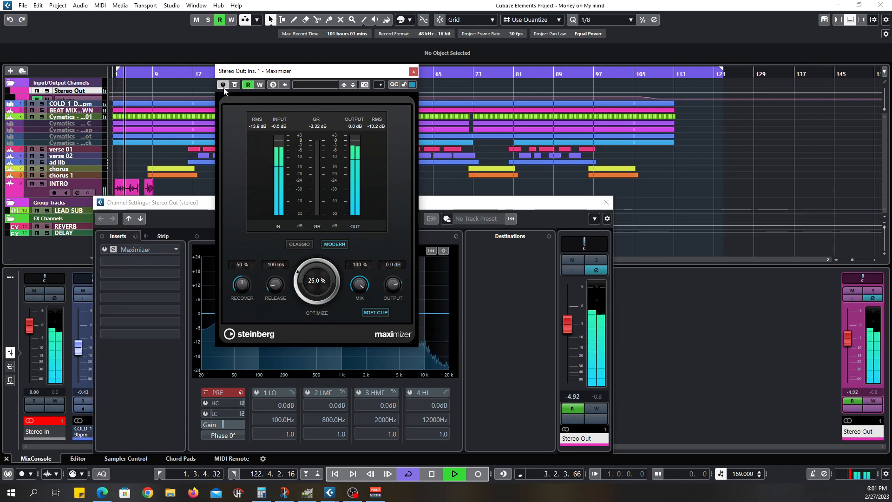
pyautogui.press('space')
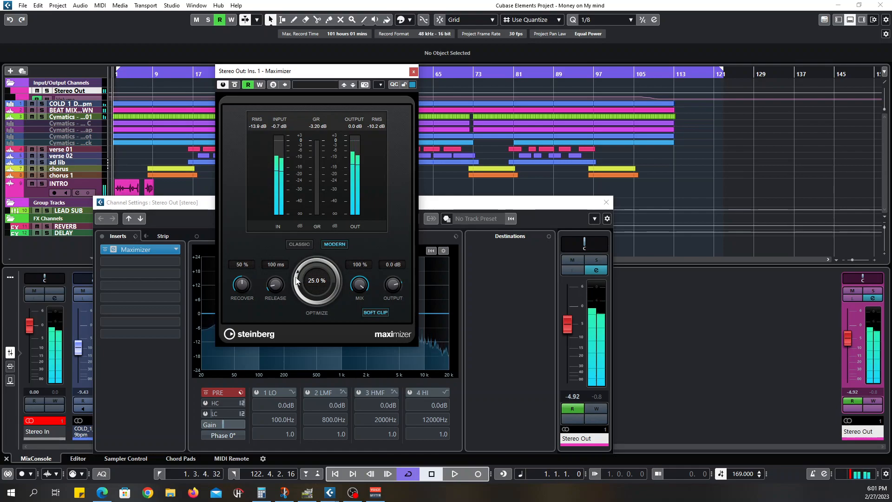
pyautogui.press('space')
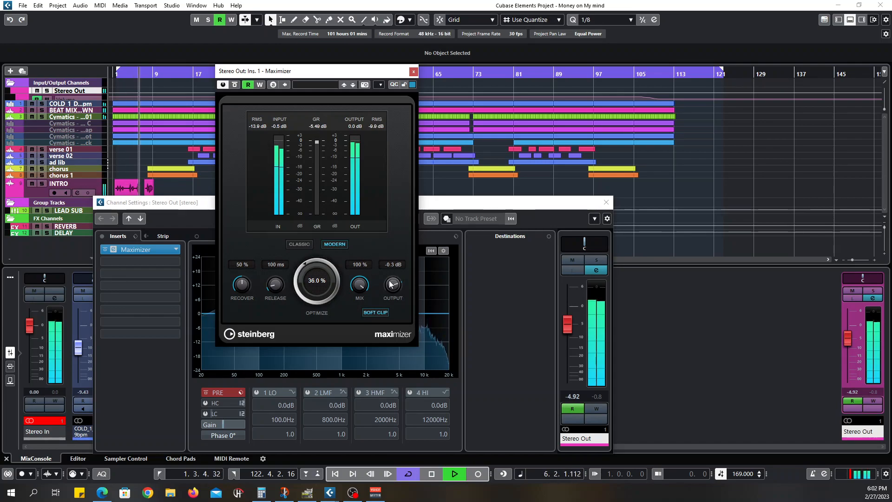
# - Close the Maximizer and Stereo Out channel settings, play the full mix through to the fade-out, and stop playback
pyautogui.click(413, 73)
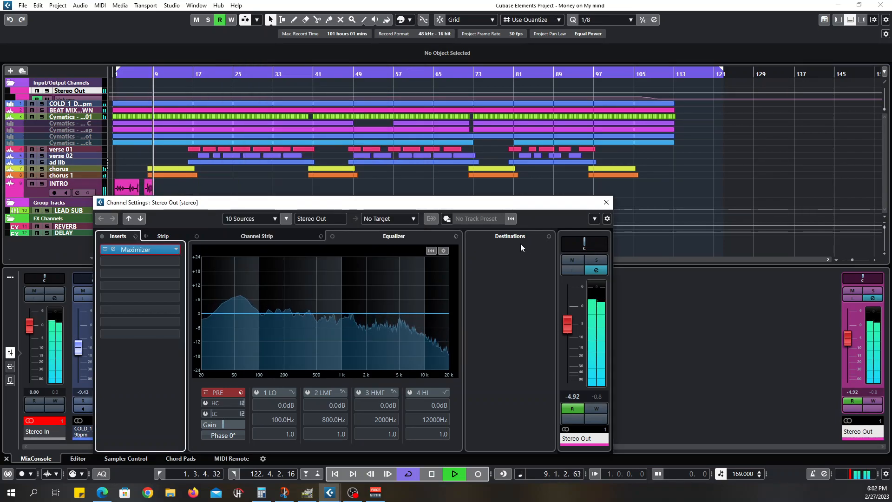
pyautogui.click(606, 203)
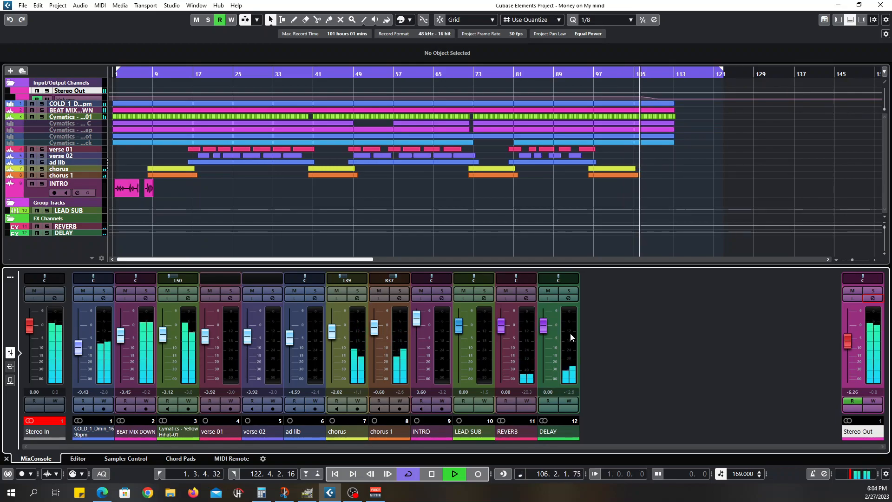
pyautogui.click(431, 474)
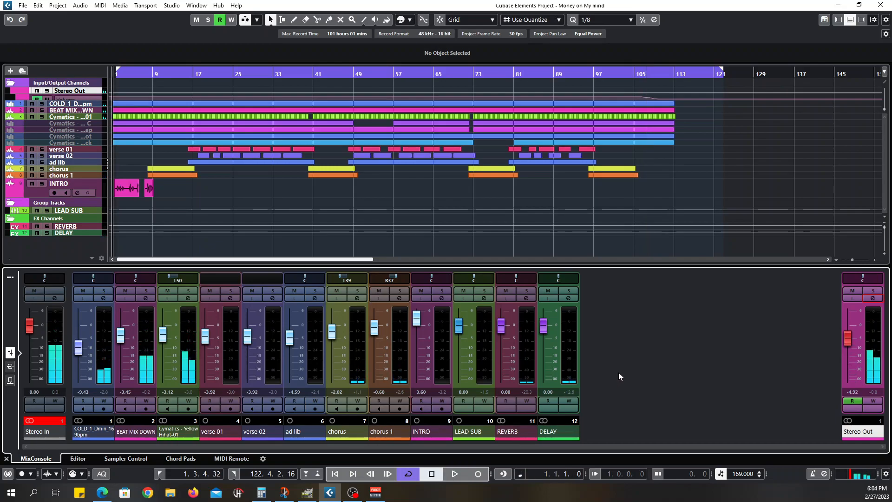
pyautogui.click(22, 5)
pyautogui.click(703, 326)
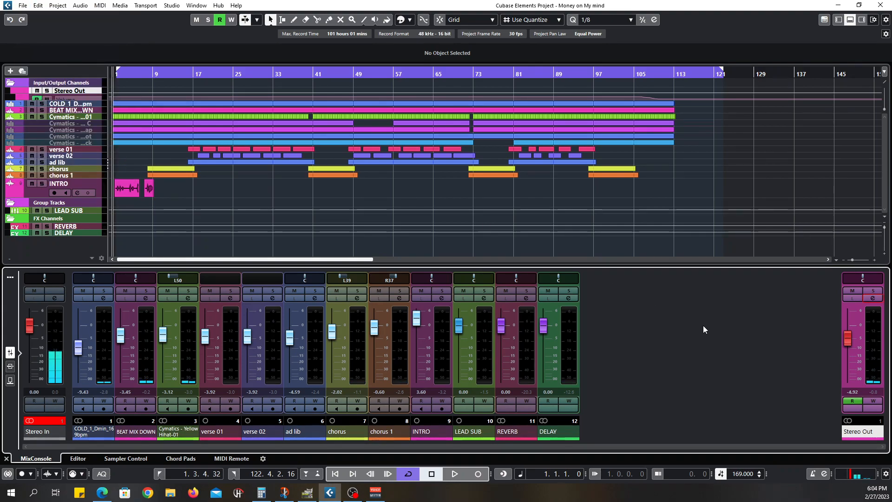